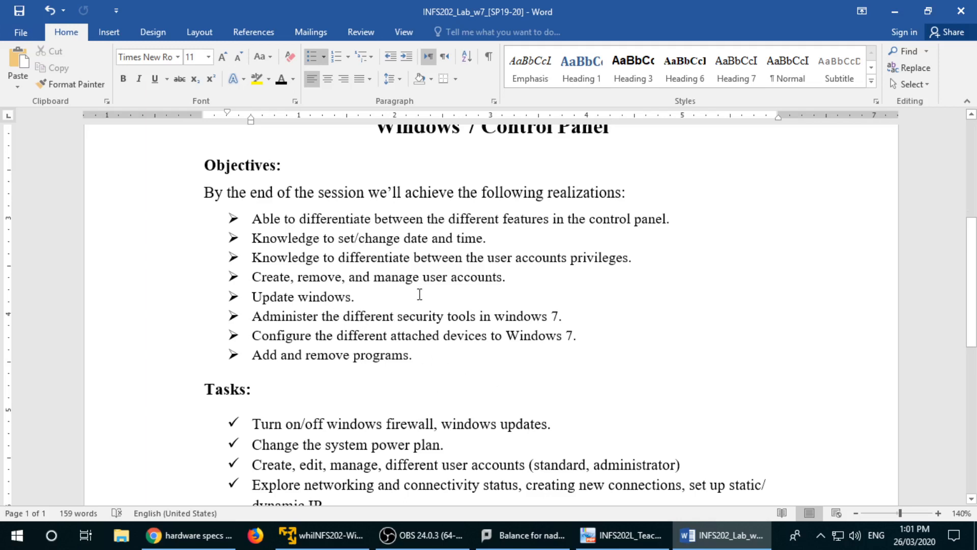
Step: In the Word lab sheet, highlight the Control Panel title, the eight objectives and the Tasks items
scroll(419, 290, "up", 2)
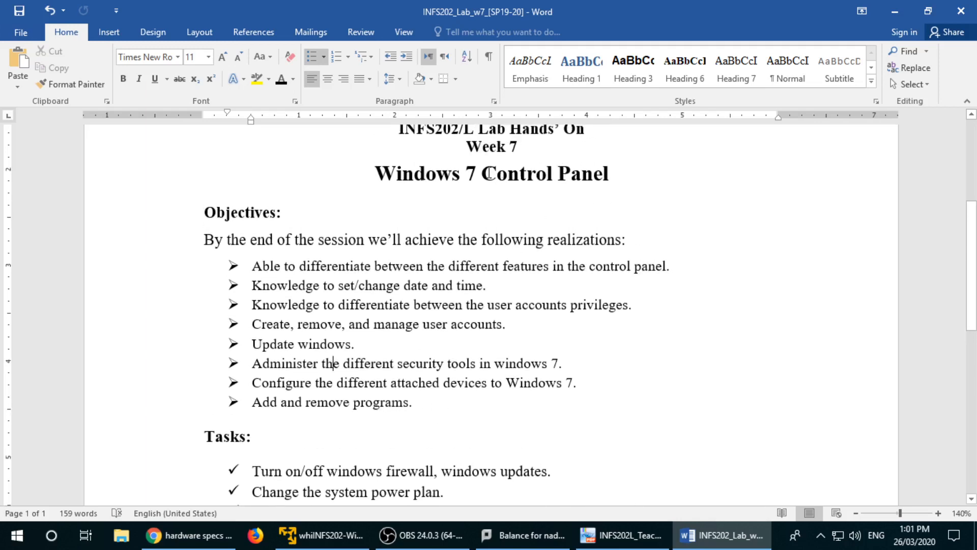
left_click_drag(482, 174, 608, 176)
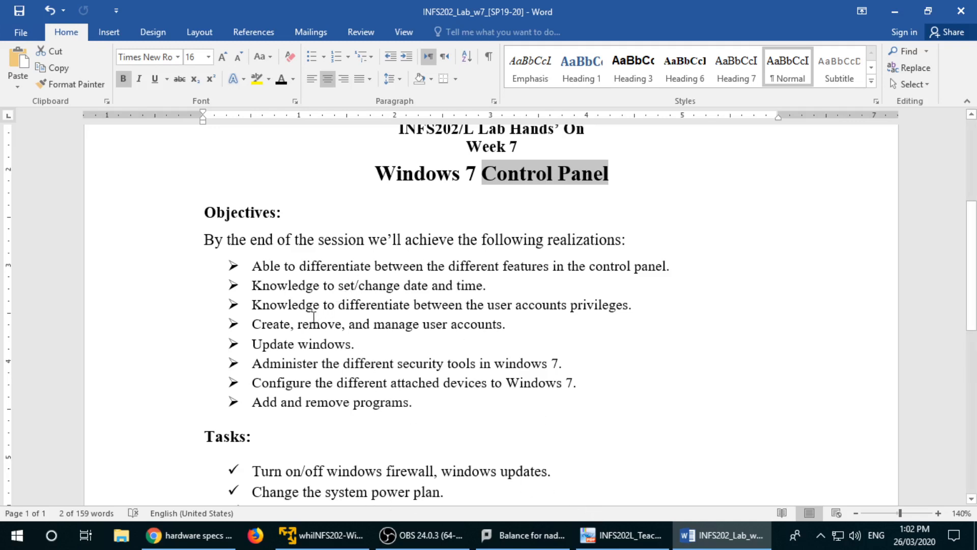
left_click_drag(440, 408, 252, 265)
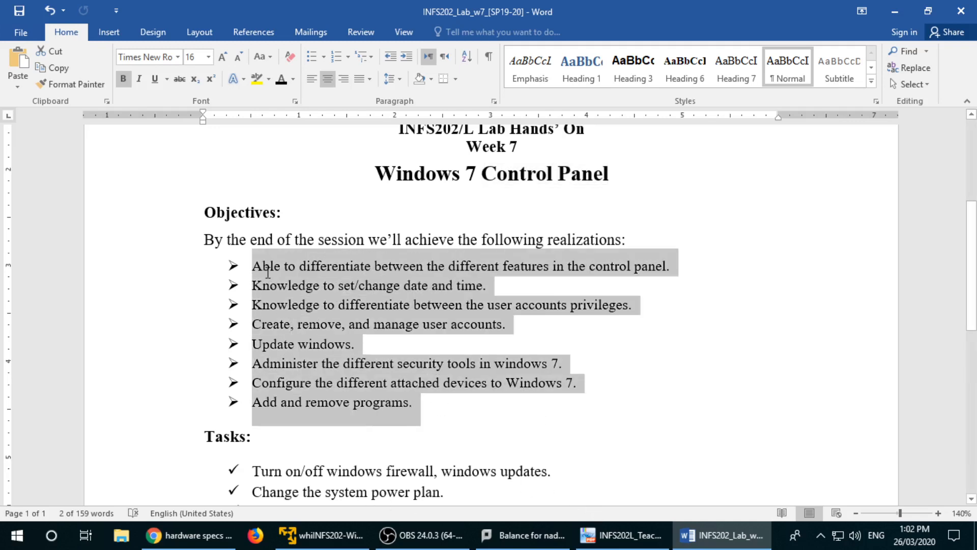
scroll(409, 399, "down", 1)
scroll(409, 398, "down", 5)
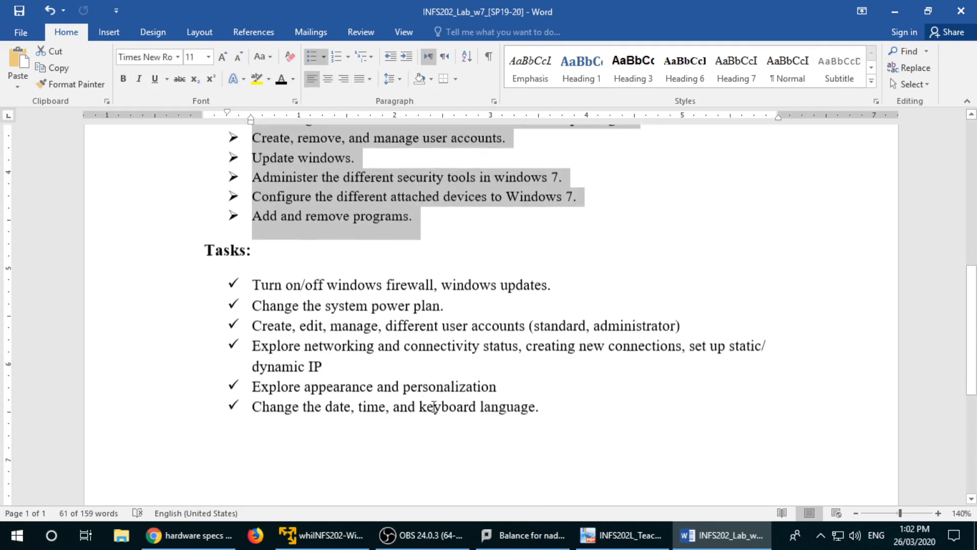
left_click_drag(530, 402, 277, 290)
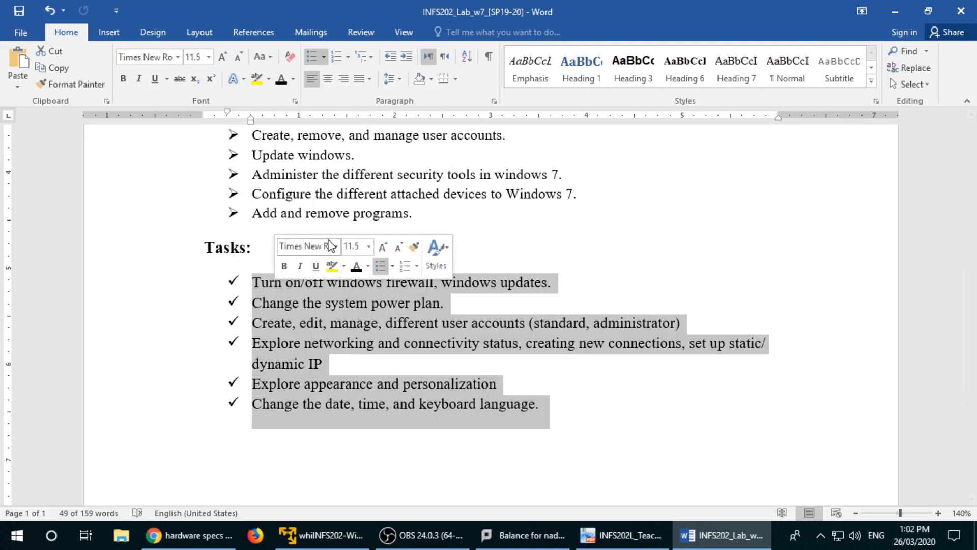
scroll(305, 265, "up", 3)
left_click(335, 210)
scroll(342, 234, "up", 3)
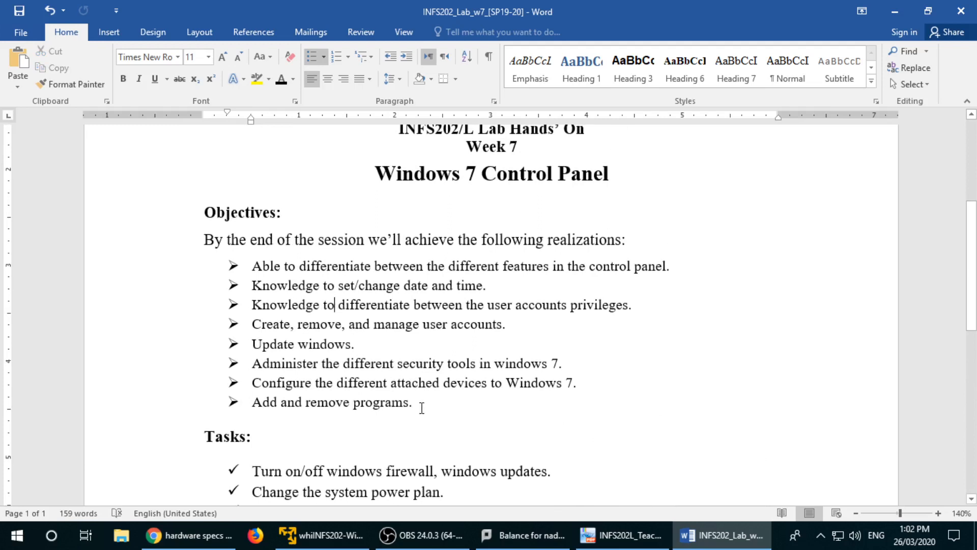
left_click_drag(420, 406, 253, 266)
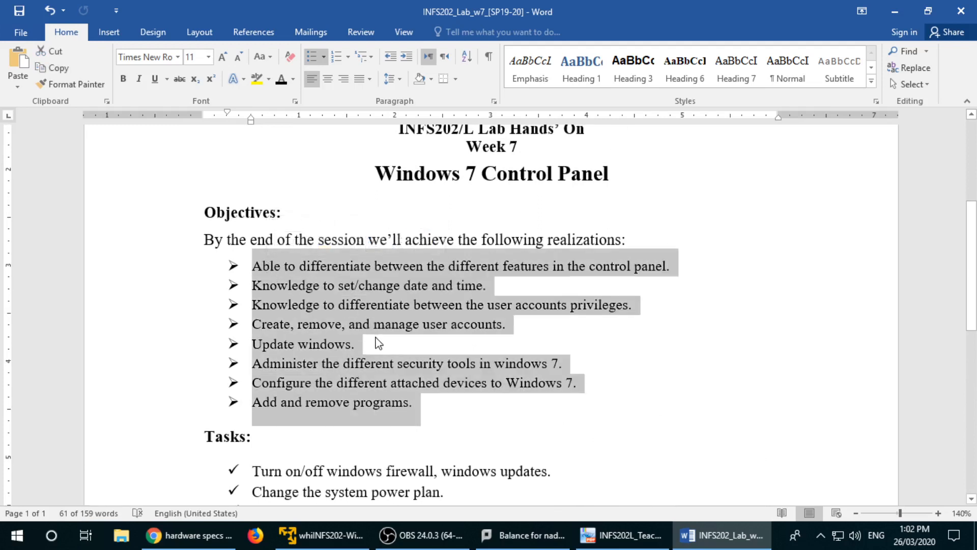
scroll(375, 343, "down", 3)
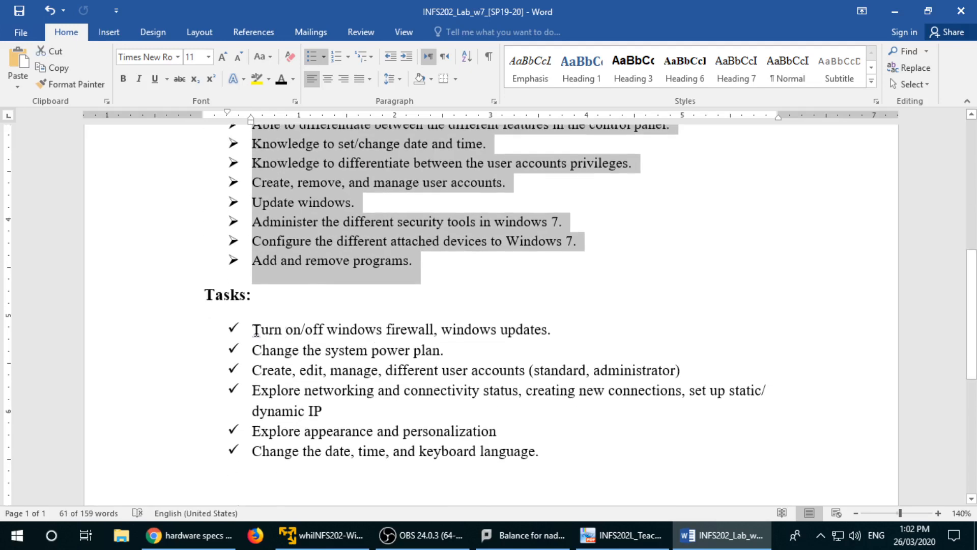
left_click_drag(256, 330, 552, 465)
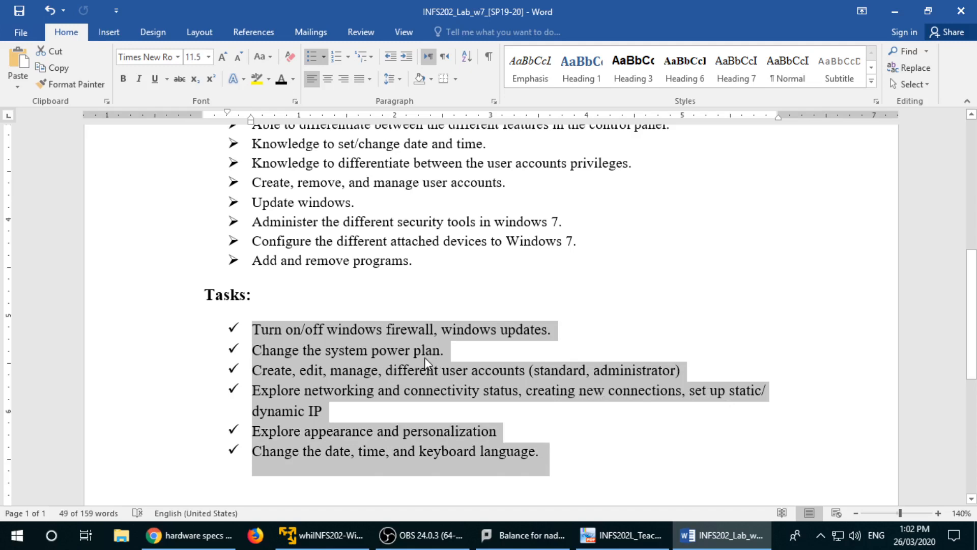
scroll(368, 320, "up", 3)
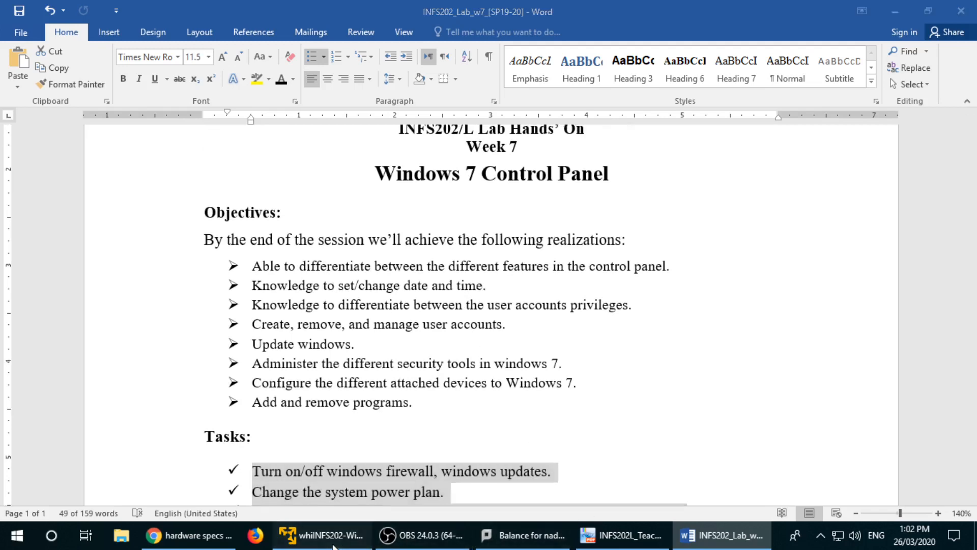
Step: Switch to the Windows 7 virtual machine and unlock it with the account password
left_click(356, 535)
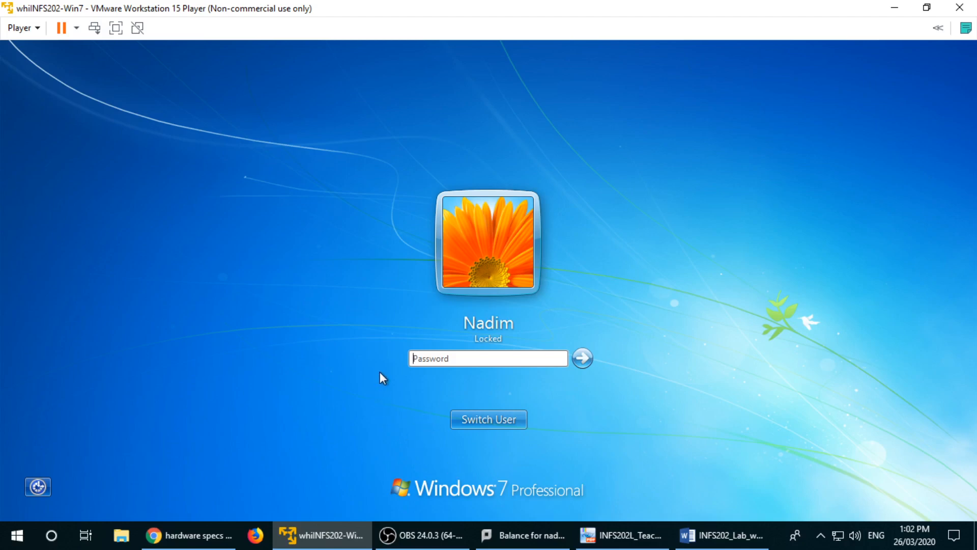
type("••••")
key("BackSpace")
key("BackSpace")
type("•••")
key("Return")
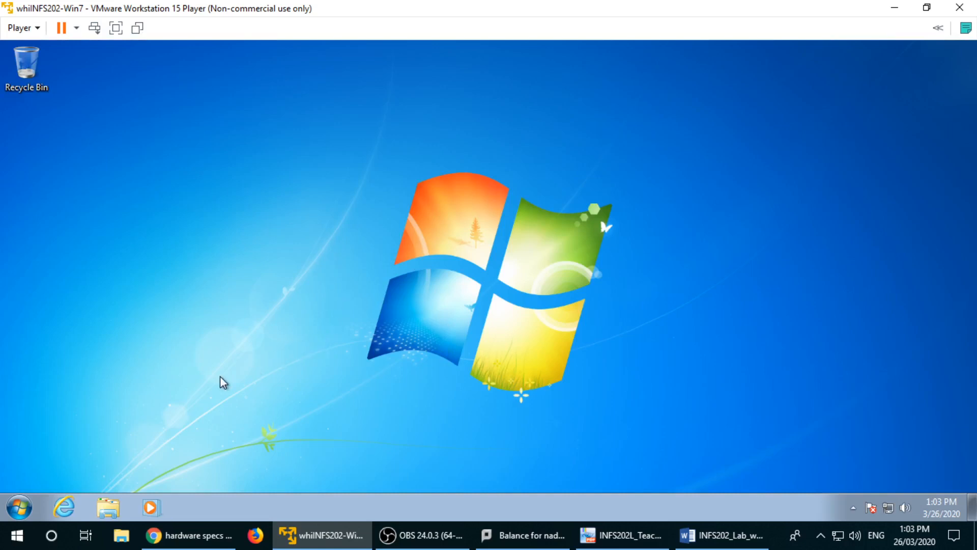
Step: From the guest Start menu, search 'cont' and launch Control Panel from the results
left_click(17, 534)
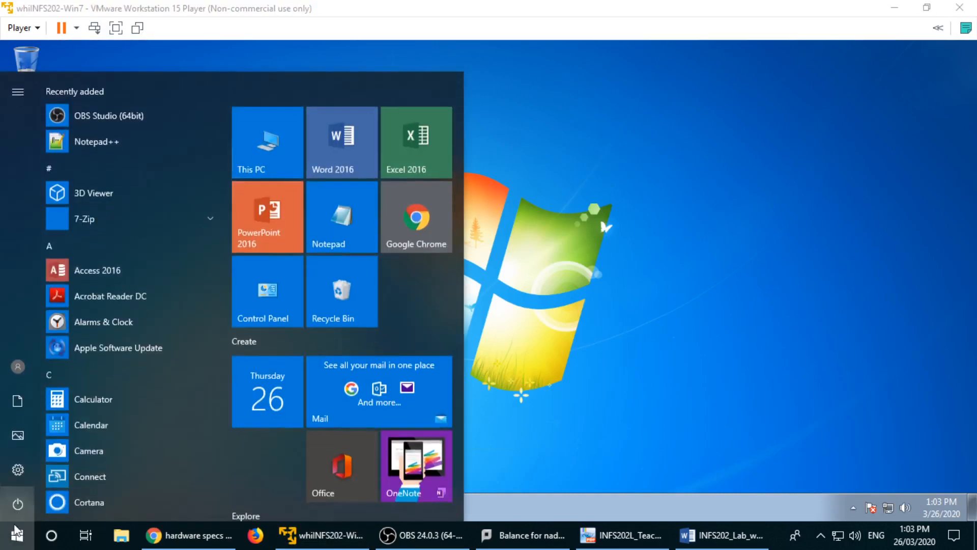
left_click(15, 528)
left_click(127, 370)
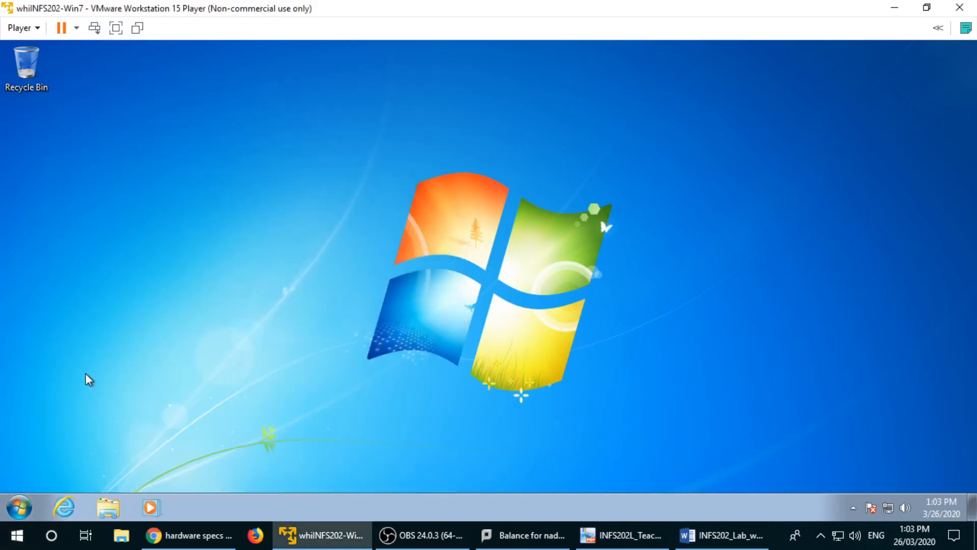
left_click(19, 507)
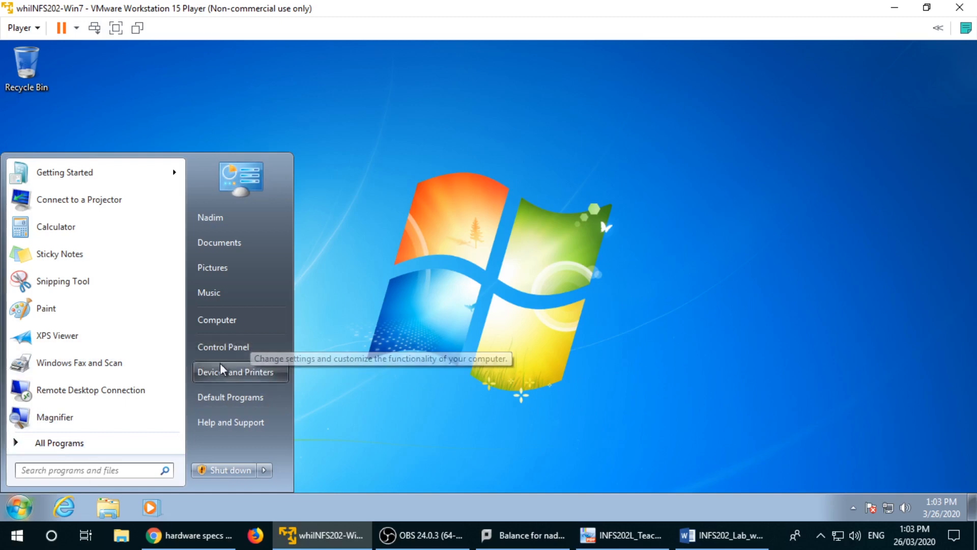
left_click(101, 443)
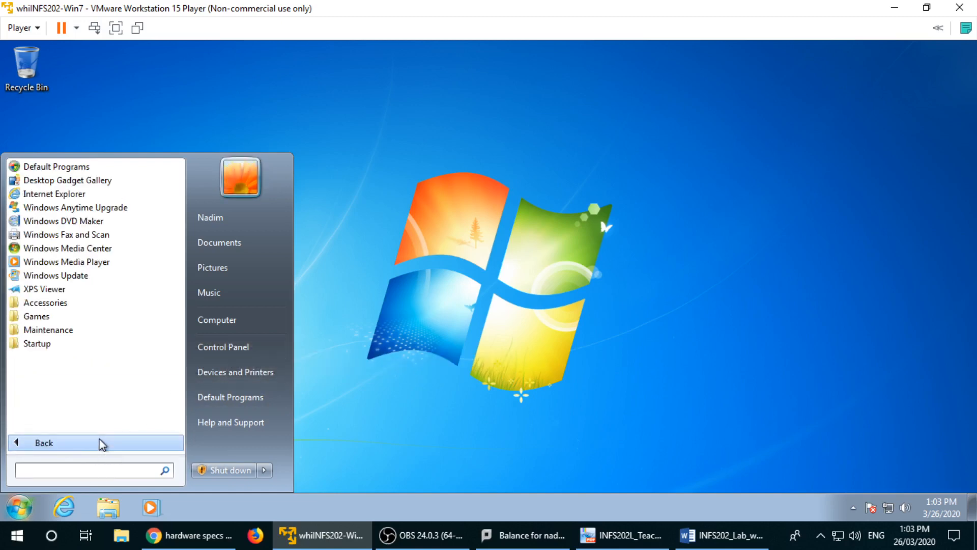
type("cont")
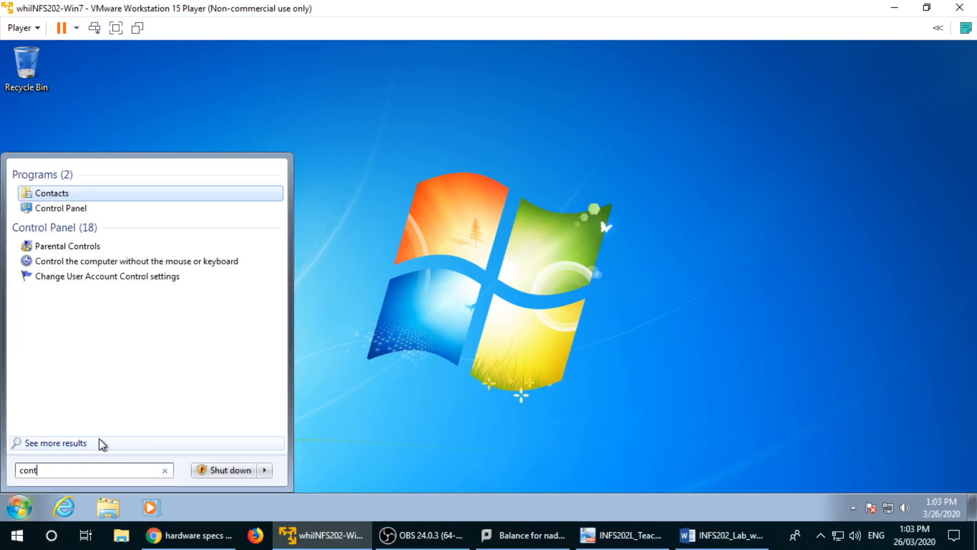
key("Down")
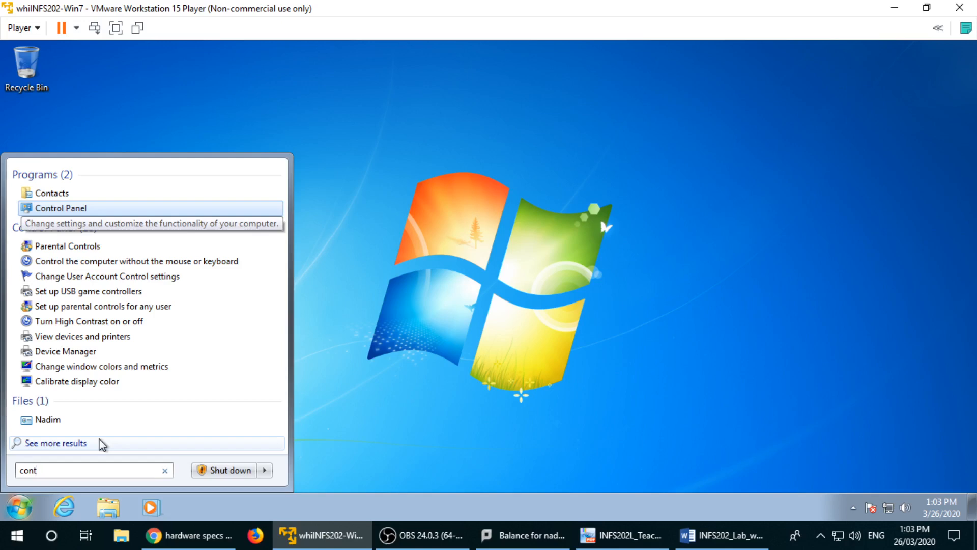
key("Return")
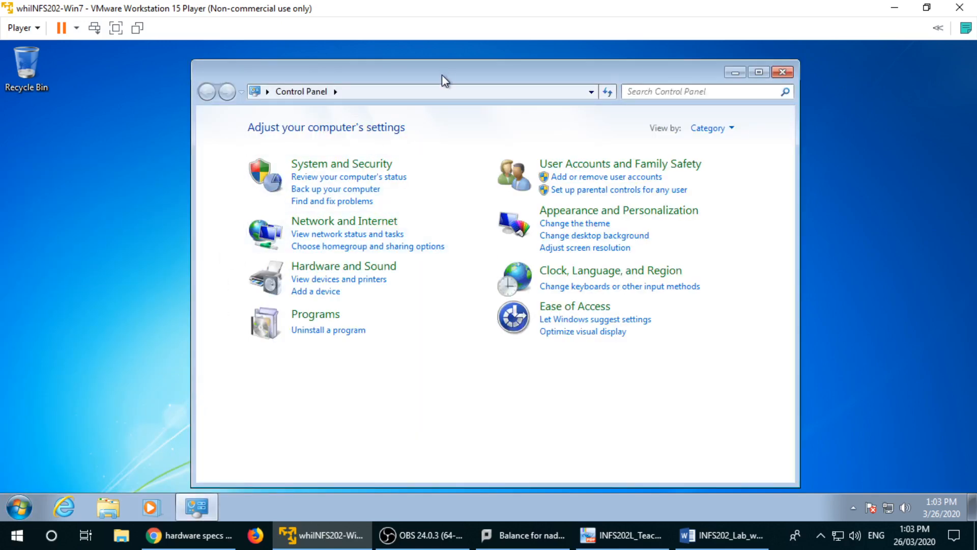
Step: Look at System and Security, go back, then view Control Panel as Large icons
left_click_drag(442, 74, 479, 76)
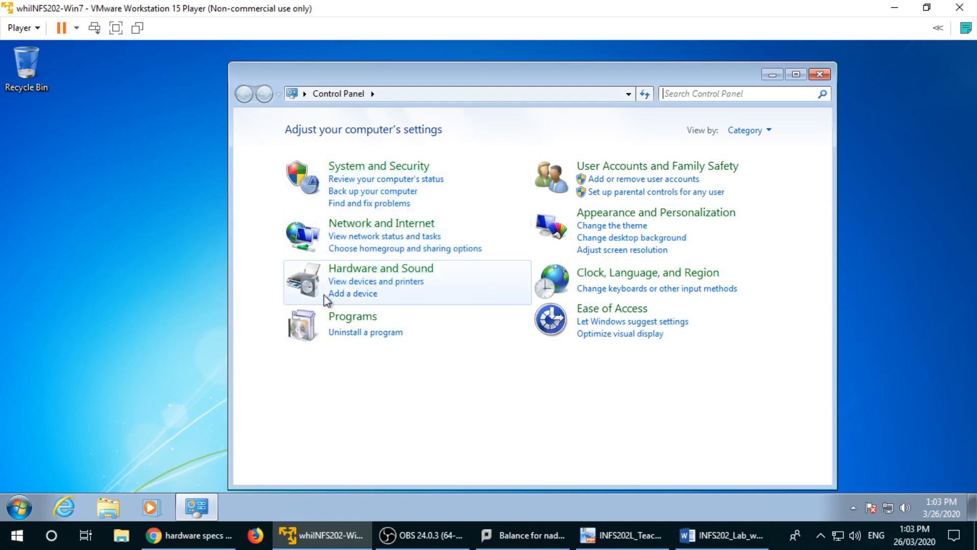
left_click(375, 166)
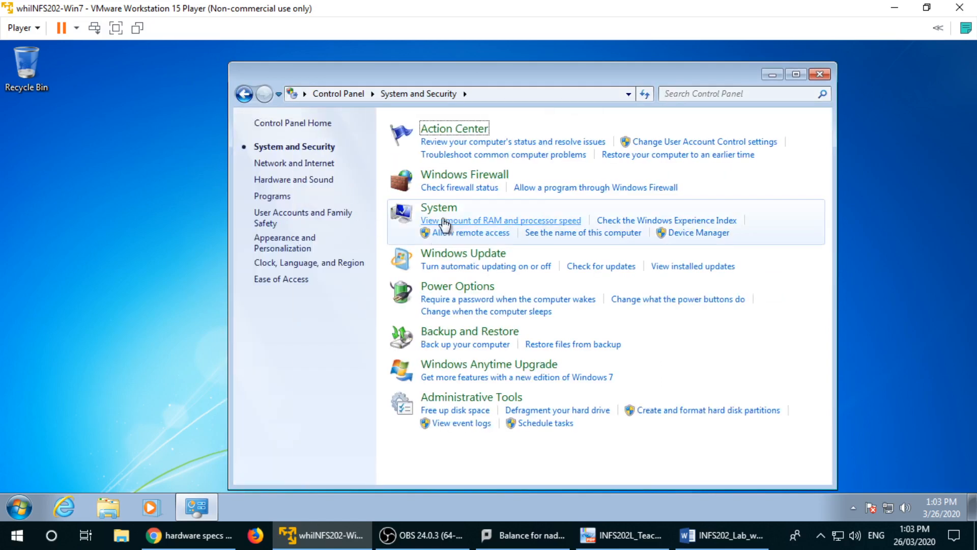
key("alt+Left")
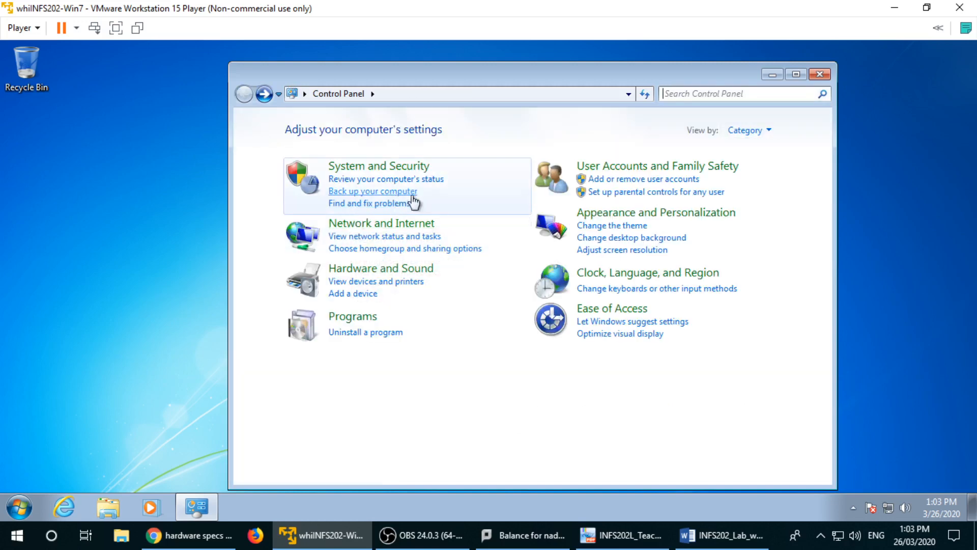
left_click(765, 132)
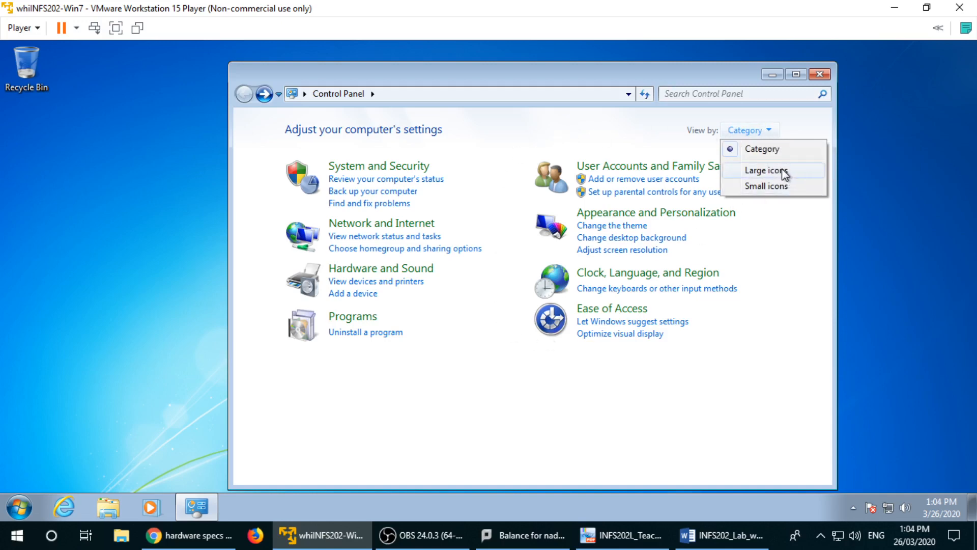
left_click(785, 176)
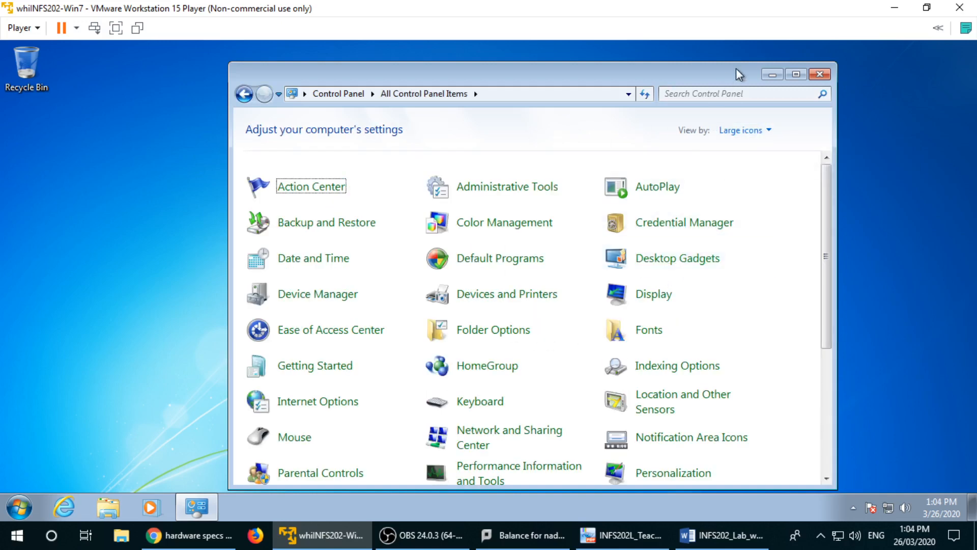
Step: Maximize Control Panel and cycle Small icons, Large icons and Category views, ending on Category
left_click(796, 74)
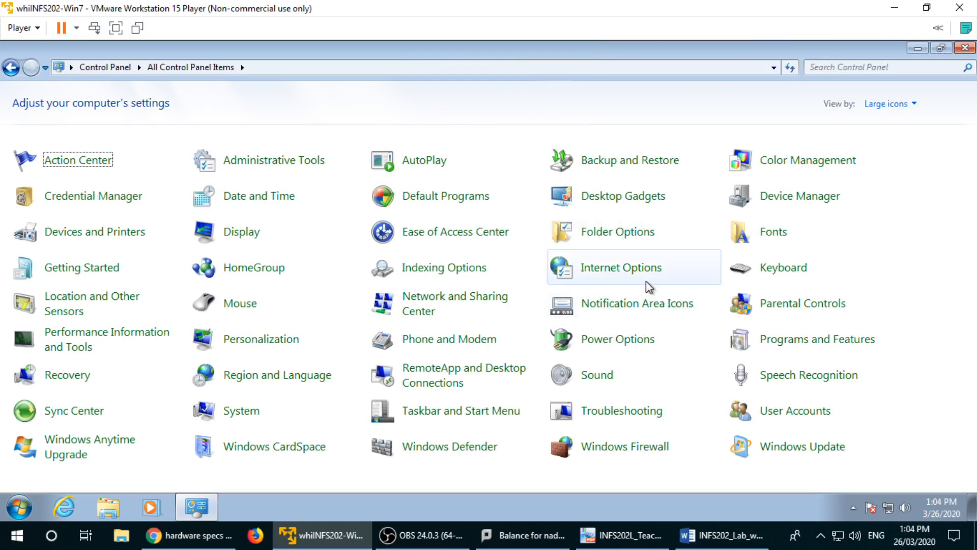
left_click(891, 104)
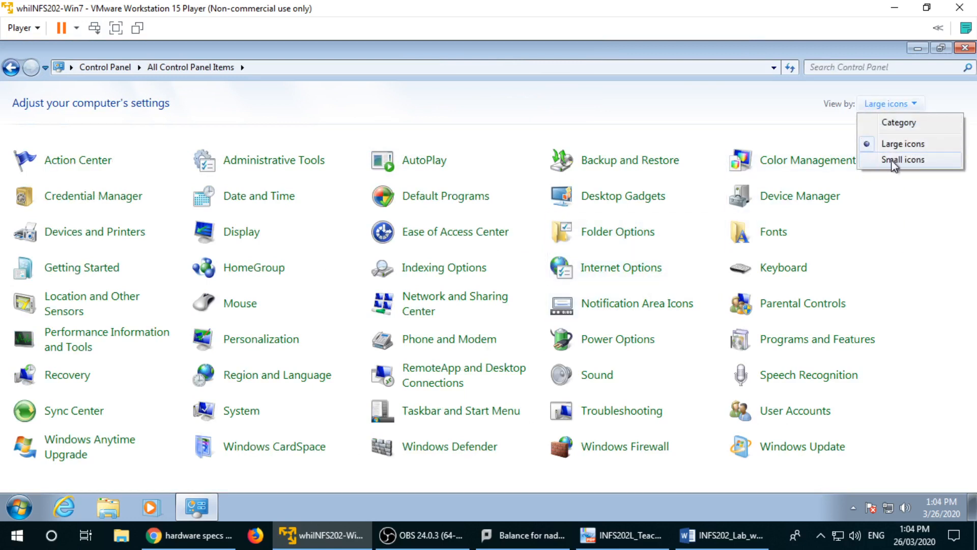
left_click(895, 159)
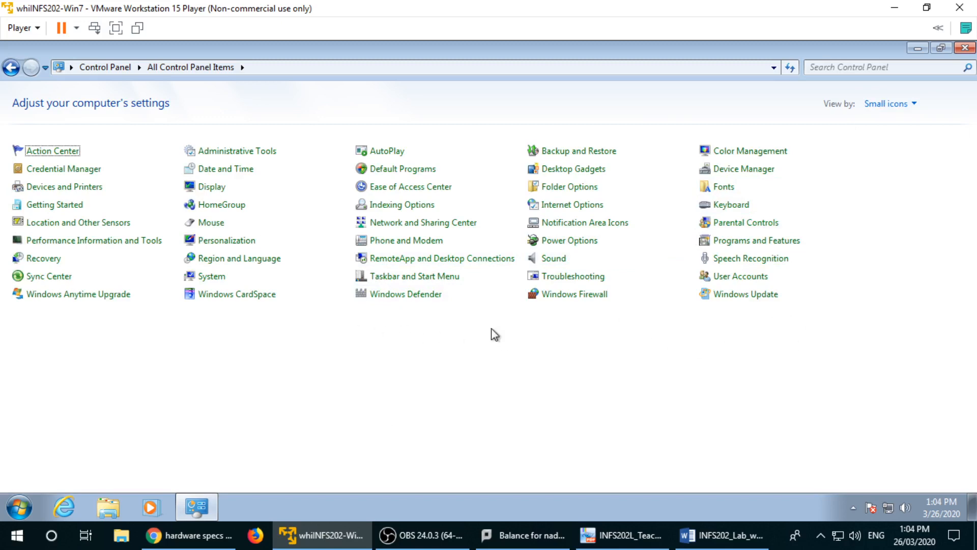
left_click(887, 103)
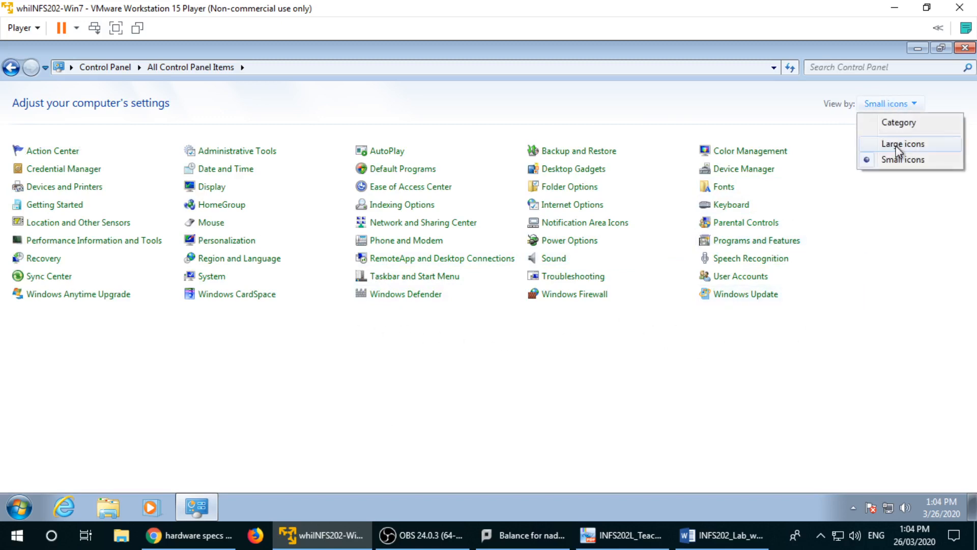
left_click(896, 145)
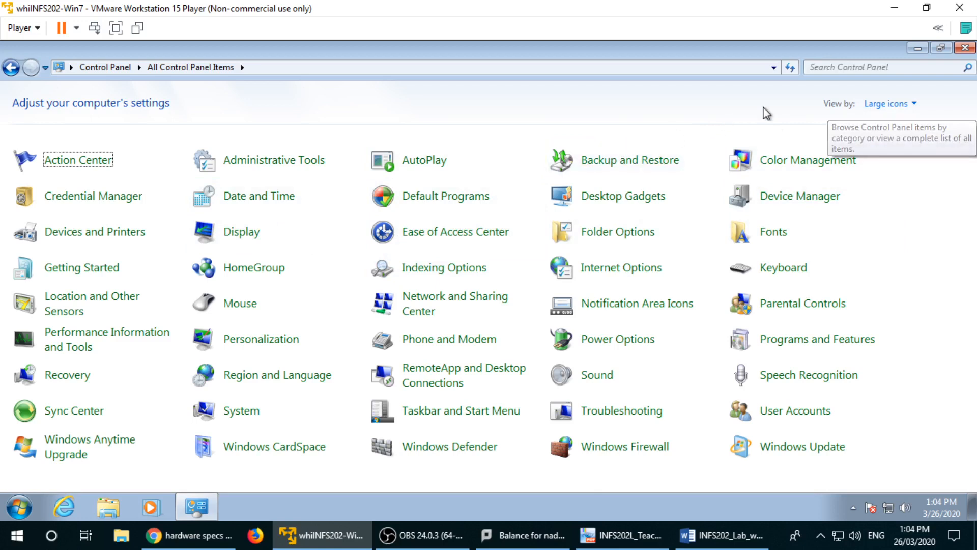
left_click(866, 105)
left_click(885, 123)
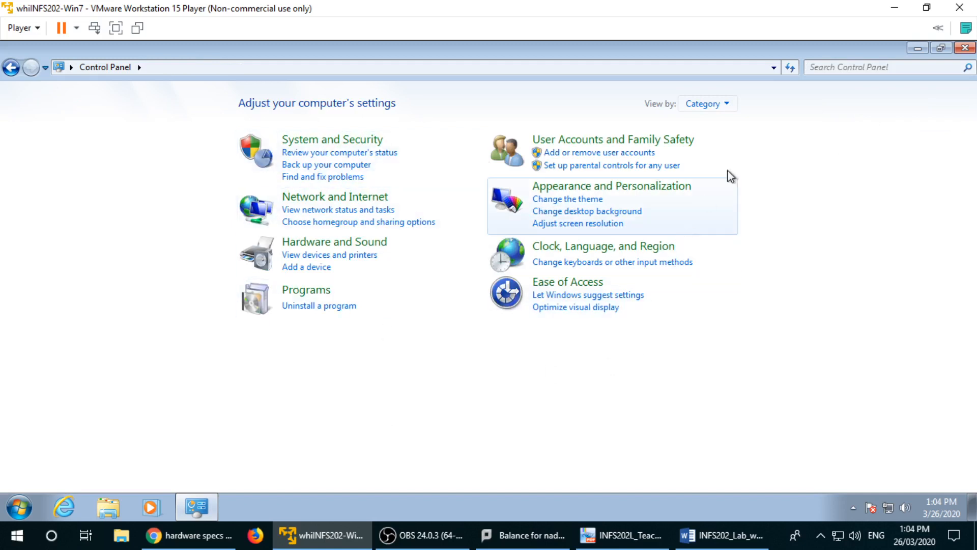
left_click(720, 104)
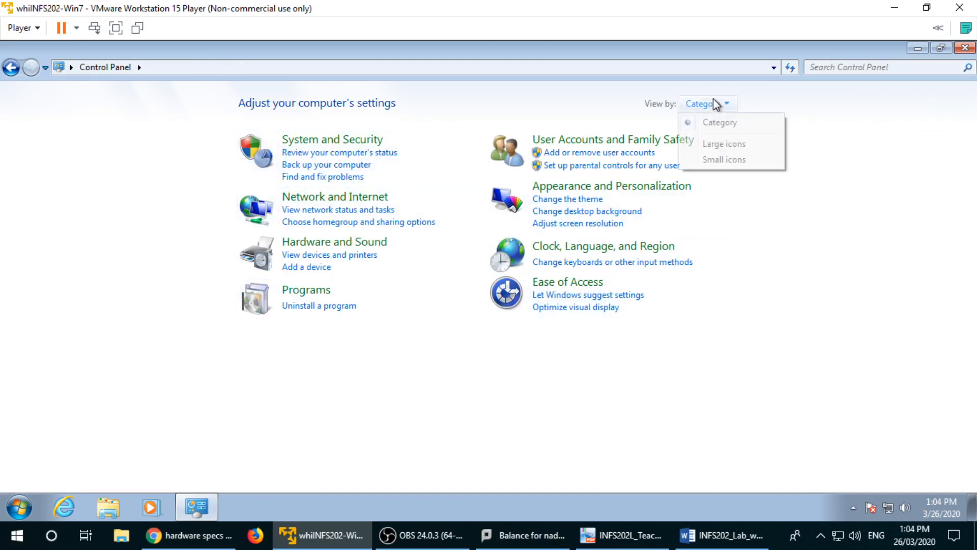
left_click(744, 145)
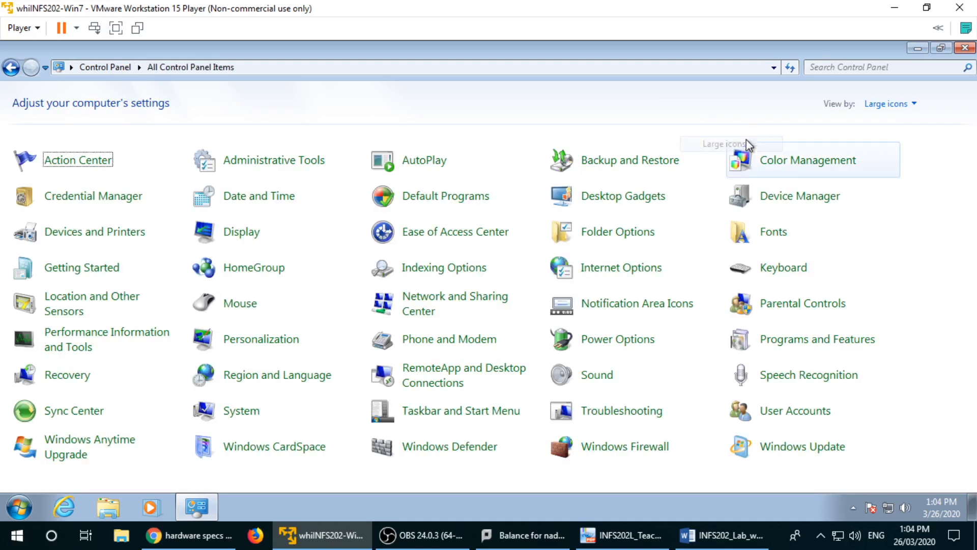
left_click(889, 104)
left_click(889, 126)
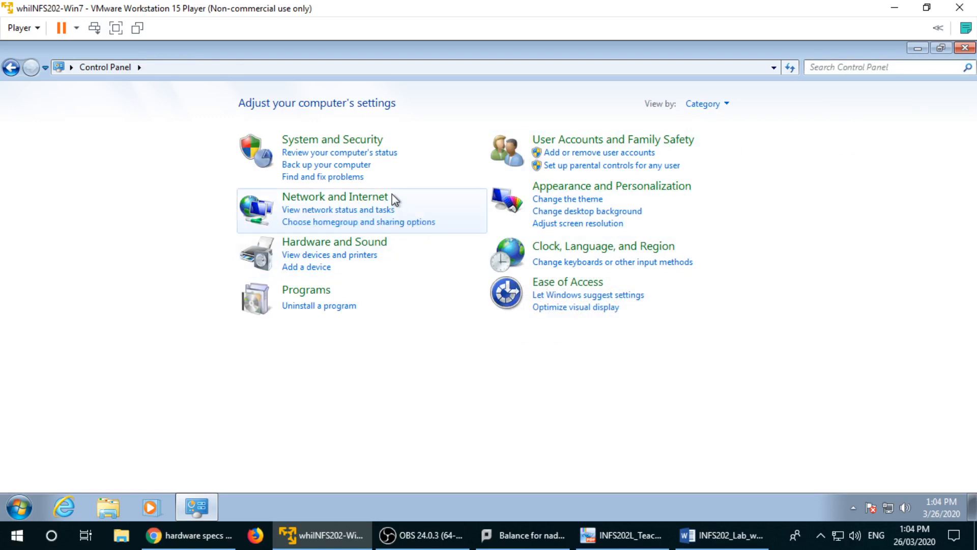
left_click(722, 535)
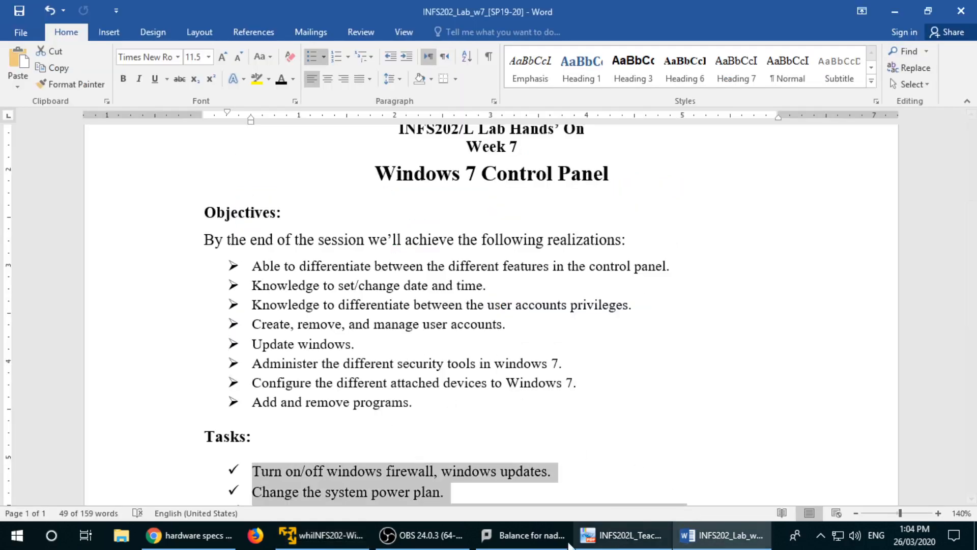
Step: Scroll the Word lab sheet down to the Tasks list, then return to Control Panel
left_click(320, 535)
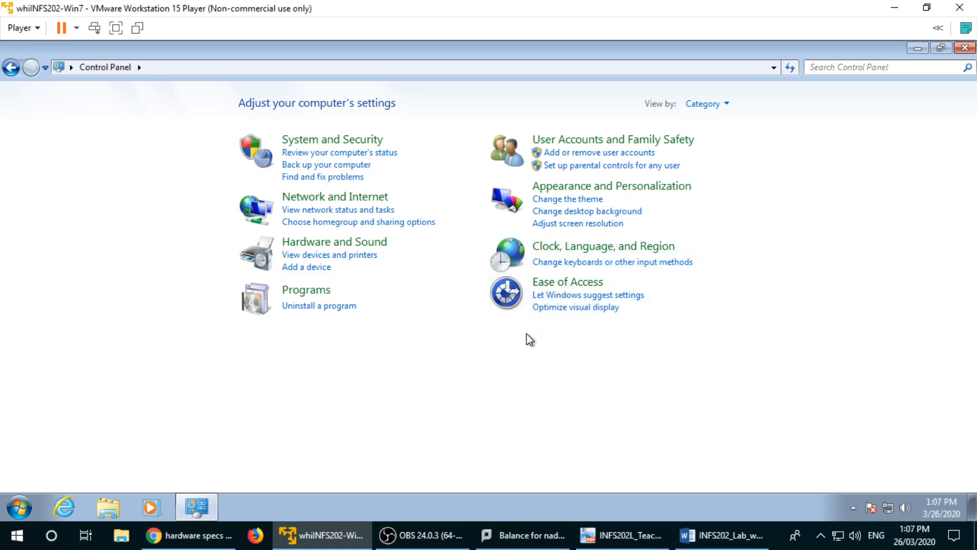
left_click(683, 534)
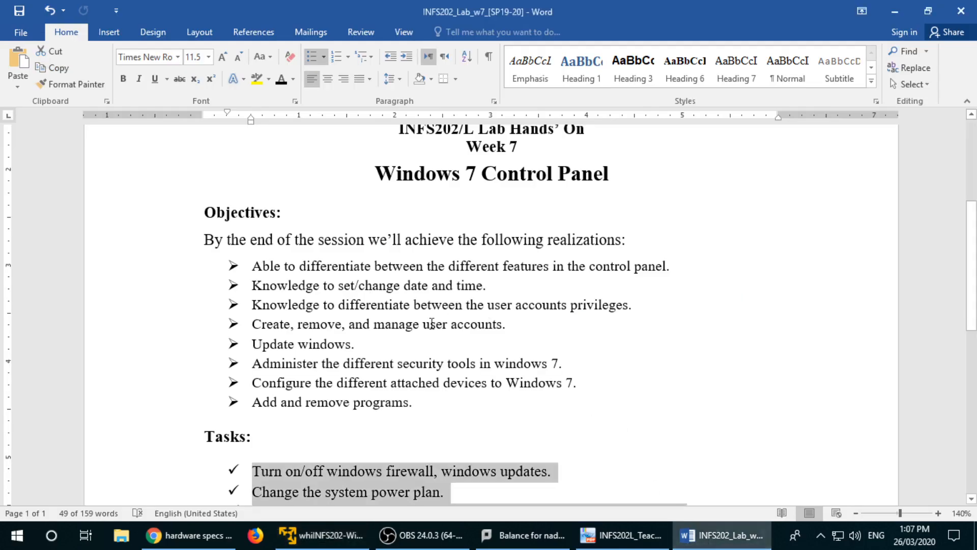
scroll(414, 359, "down", 3)
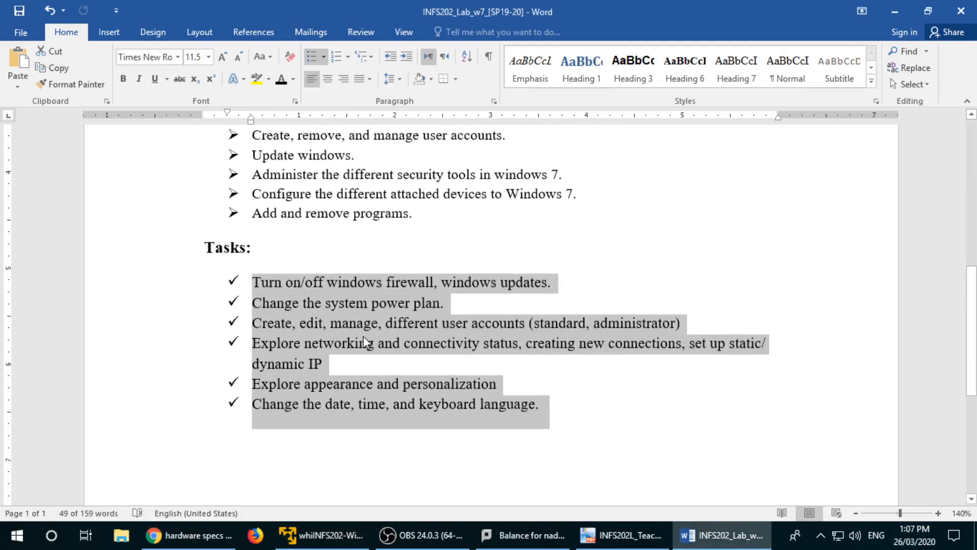
key("alt+Tab")
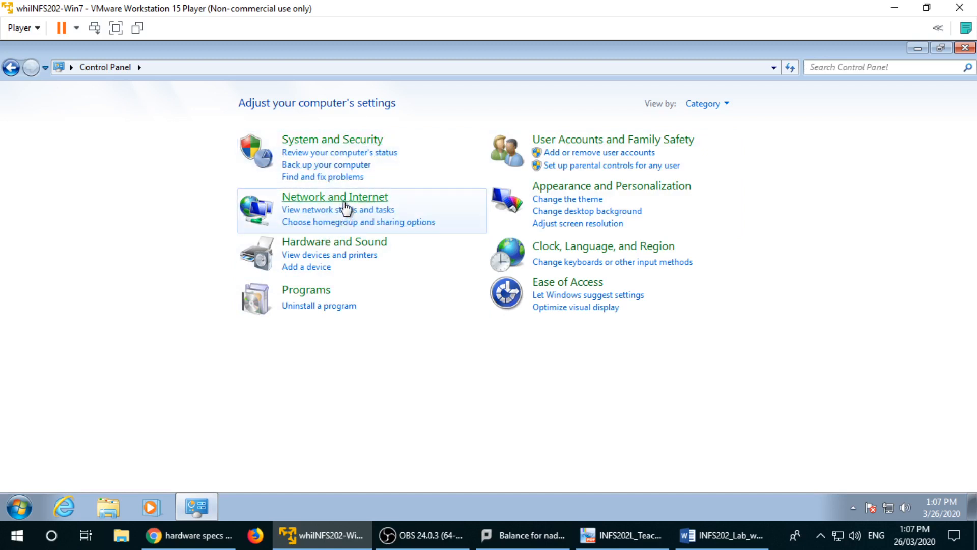
left_click(369, 244)
key("alt+Tab")
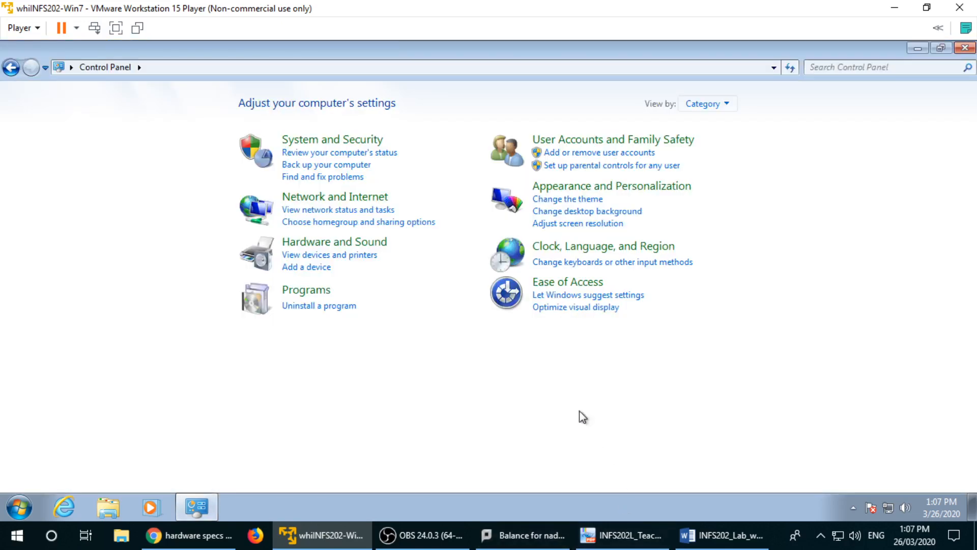
mouse_move(720, 547)
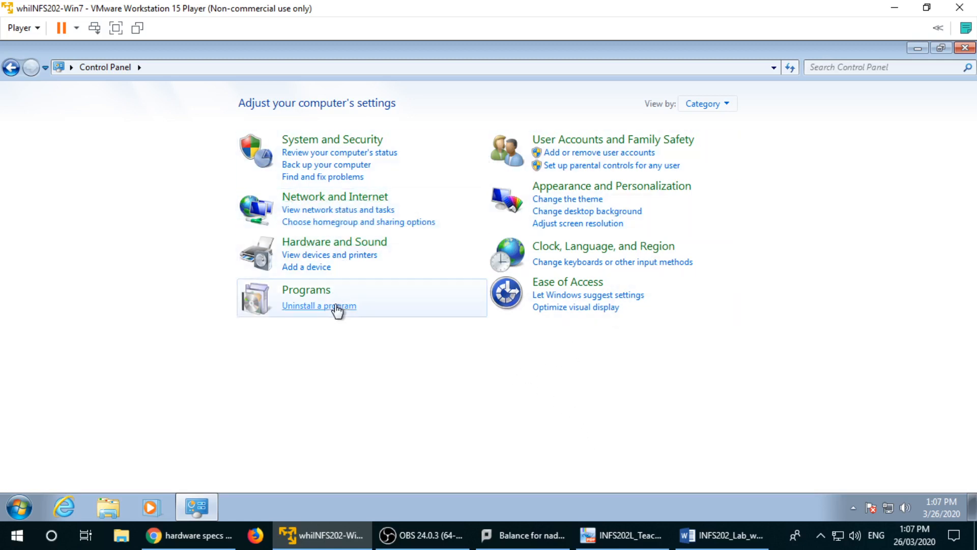
Step: Clear the selection over the Tasks list in Word and go back to Control Panel
left_click(721, 535)
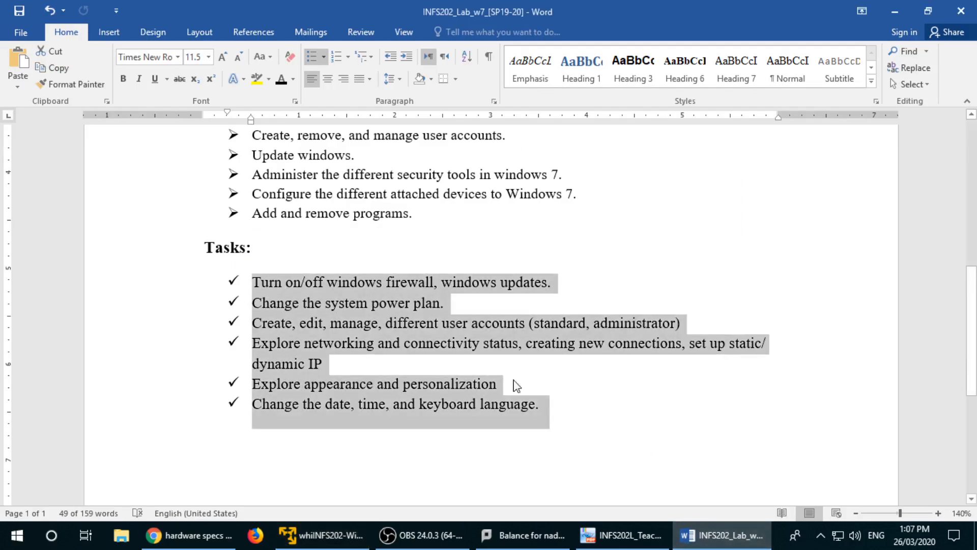
left_click(440, 342)
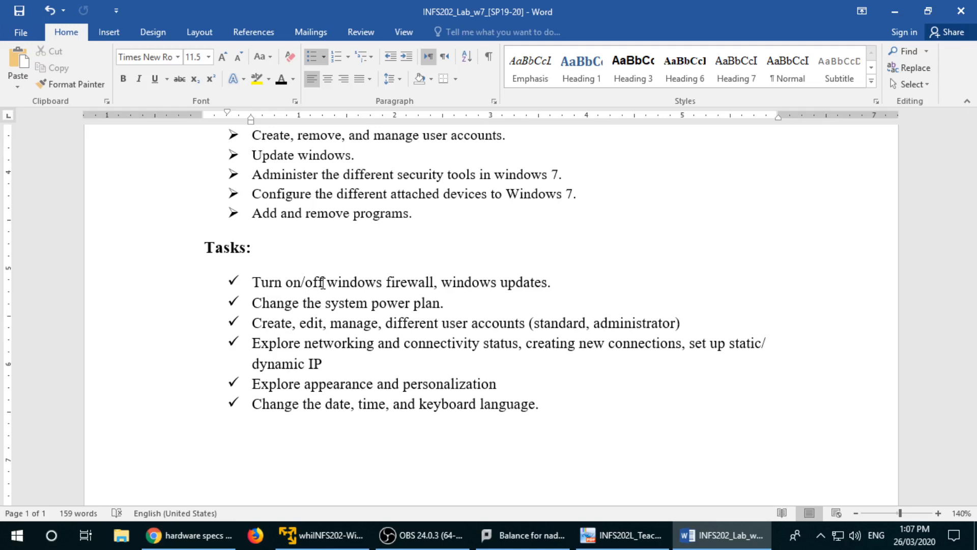
key("alt+Tab")
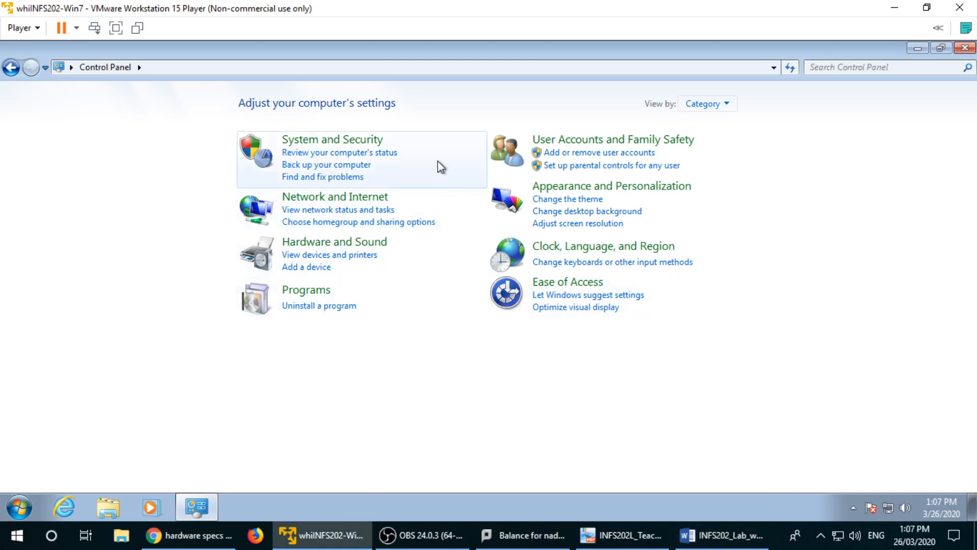
Step: Open the System and Security category from the Control Panel home
left_click(368, 140)
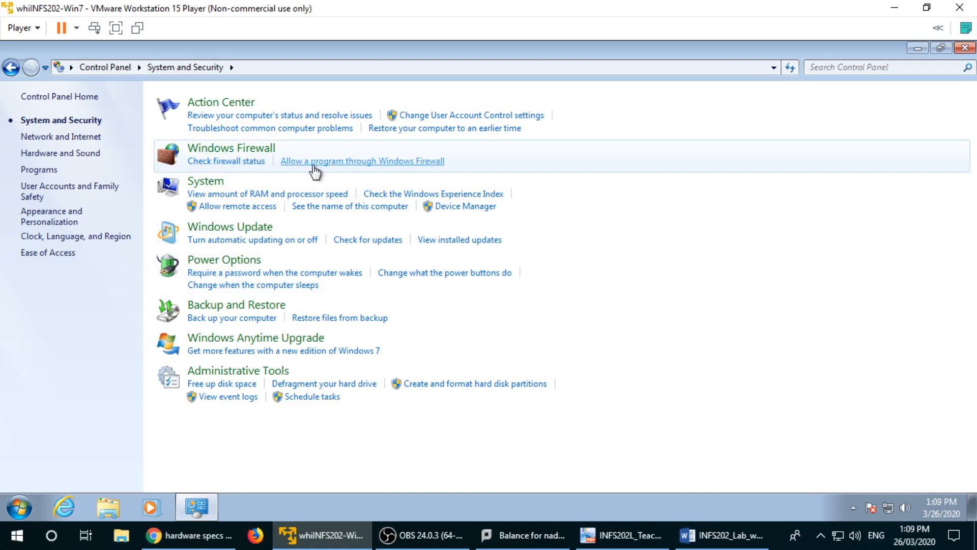
Step: Open Windows Firewall from the System and Security page
left_click(235, 160)
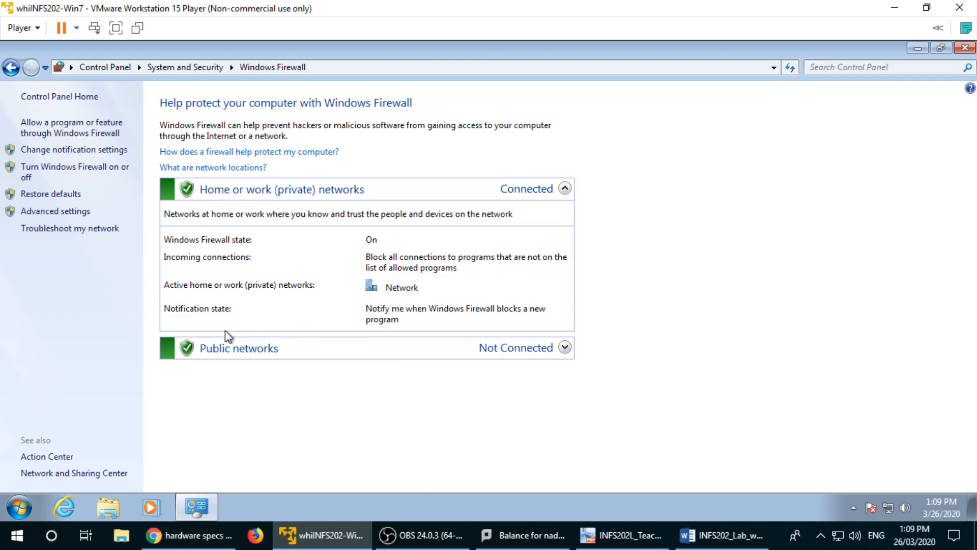
Step: Expand the Public networks details, then go to 'Turn Windows Firewall on or off'
left_click(270, 349)
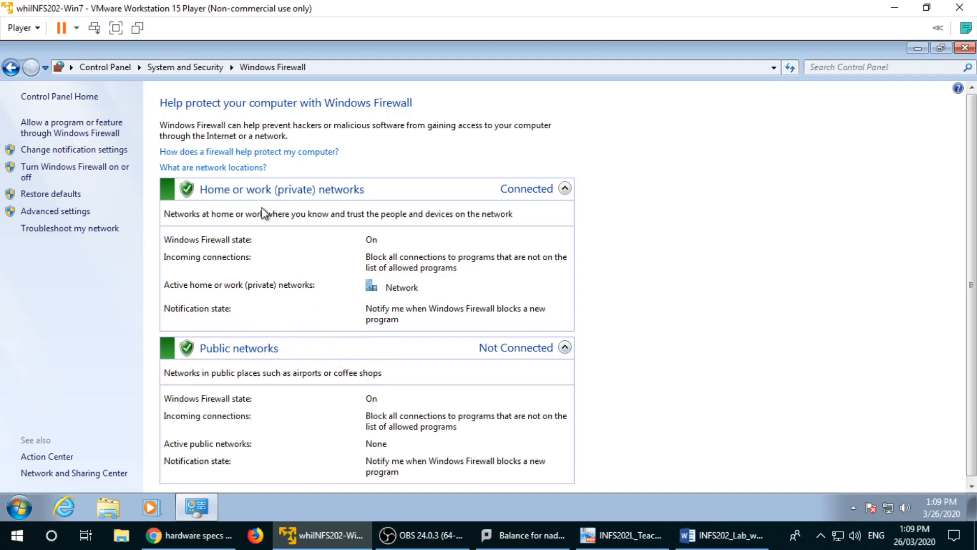
scroll(420, 326, "down", 1)
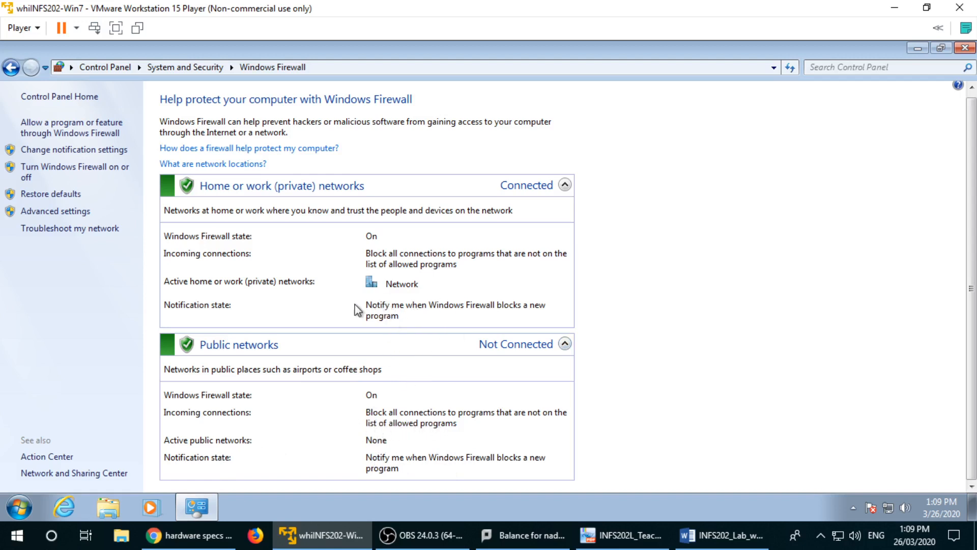
left_click(56, 171)
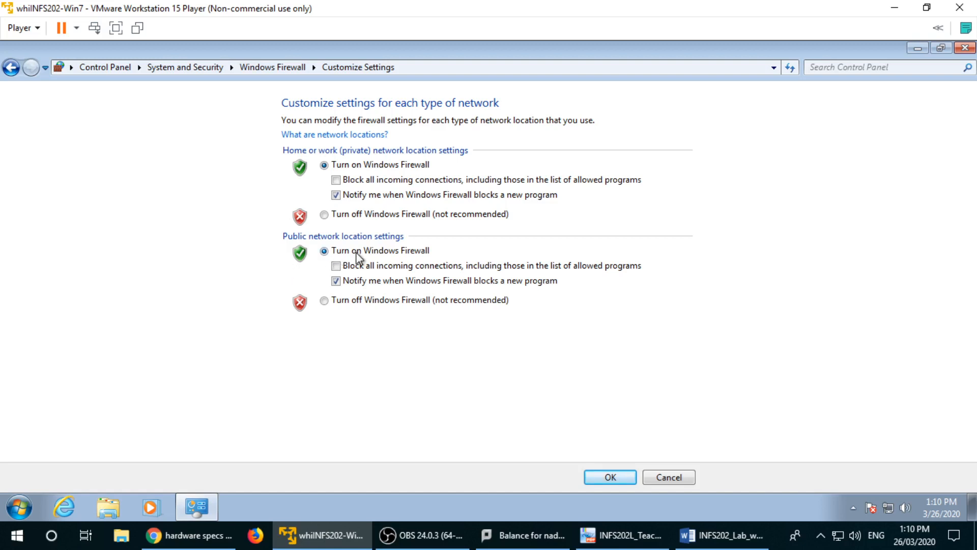
Step: Turn the firewall off, restore recommended settings, then tick Block all incoming connections for home/work networks
left_click(324, 214)
left_click(324, 301)
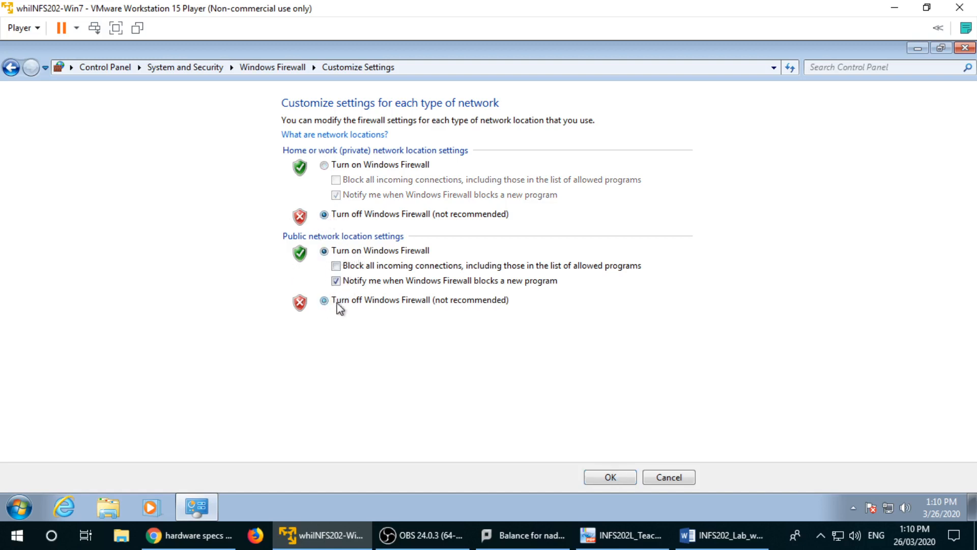
left_click(615, 480)
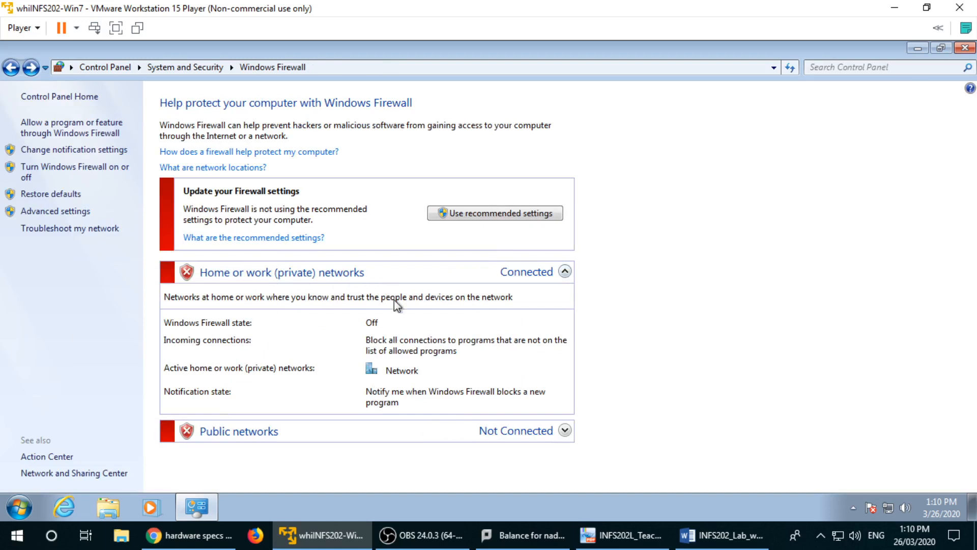
left_click(469, 214)
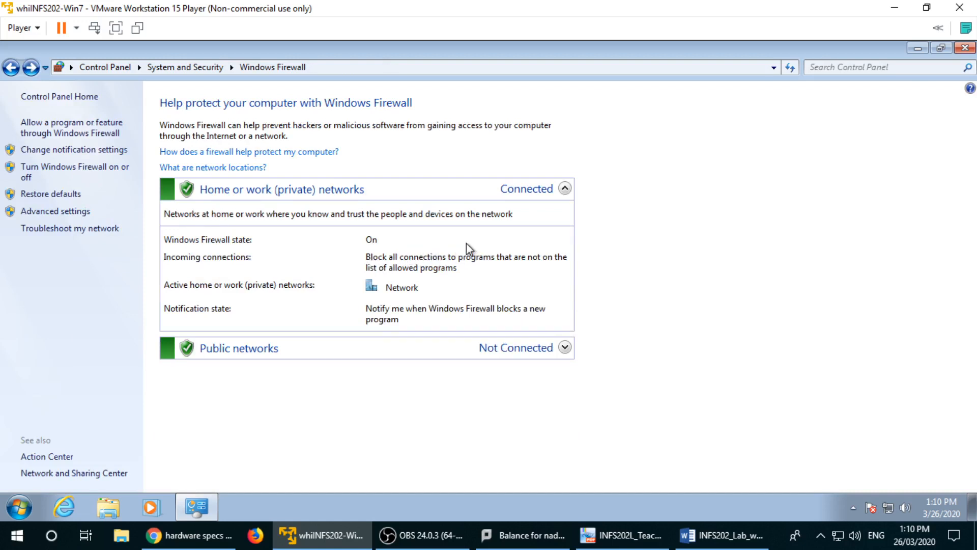
left_click(33, 173)
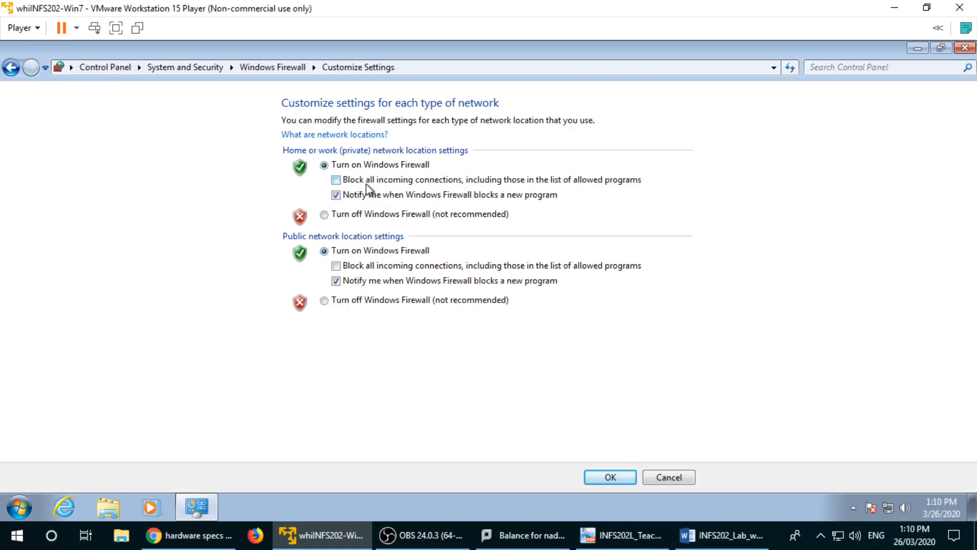
left_click(336, 181)
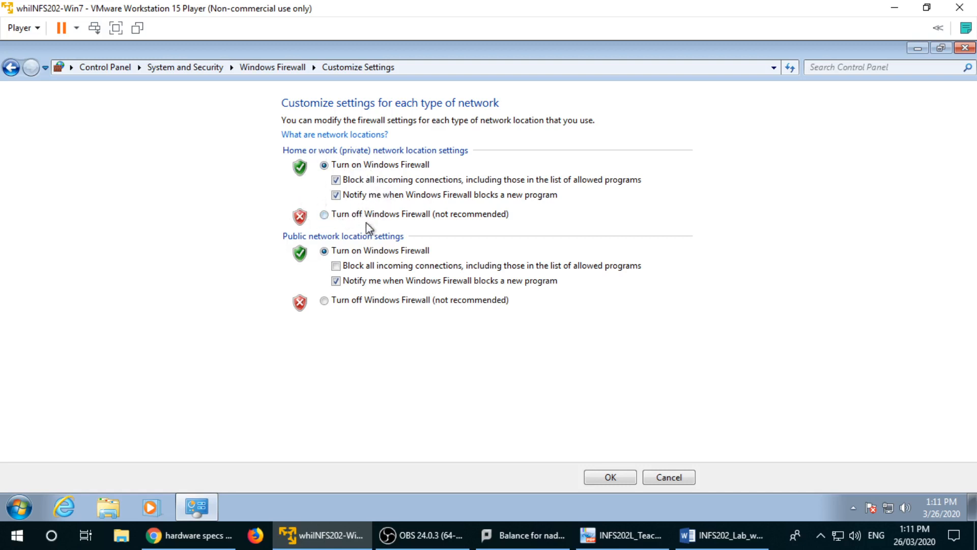
Step: Untick blocking all incoming private connections and cancel the firewall setting changes
left_click(342, 181)
left_click(664, 477)
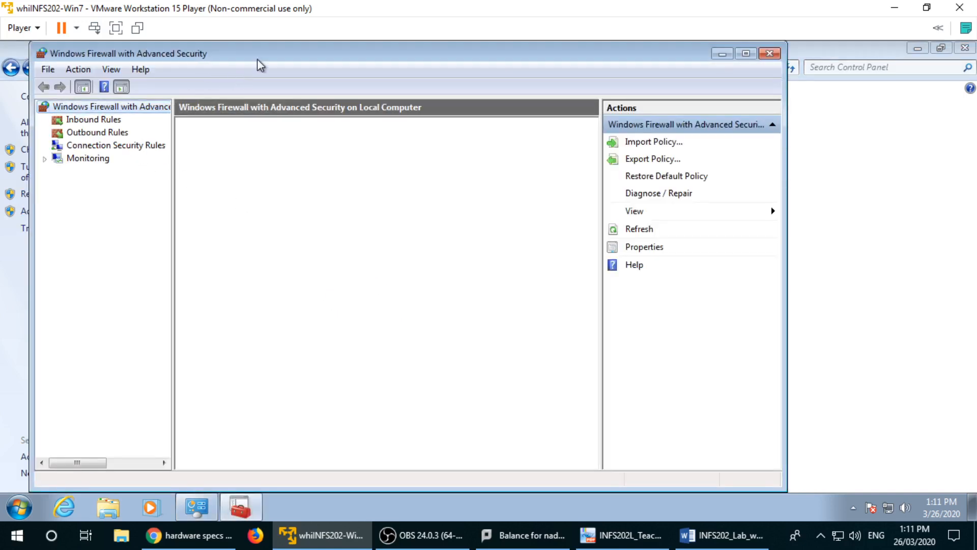
left_click_drag(258, 60, 402, 80)
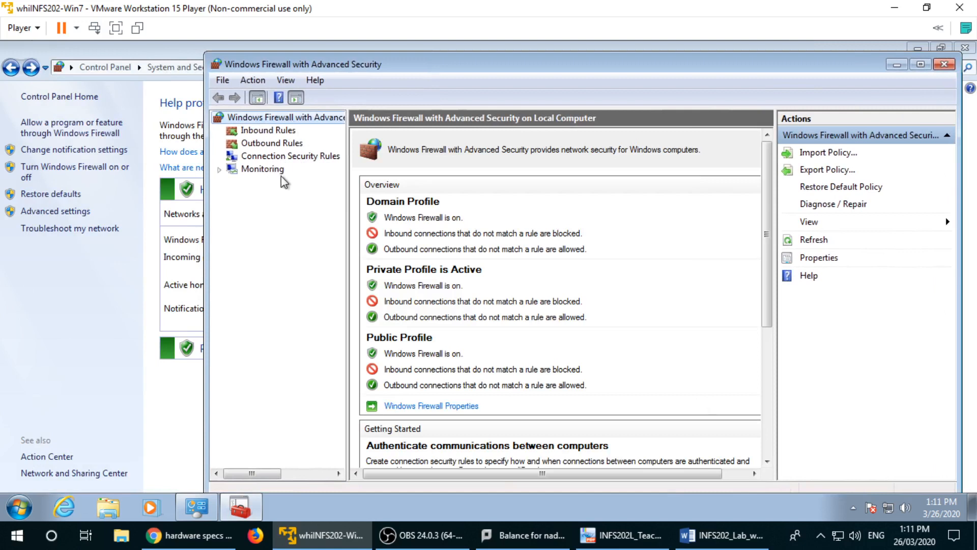
Step: In the advanced firewall console, open Monitoring and show the active firewall rules
left_click(265, 170)
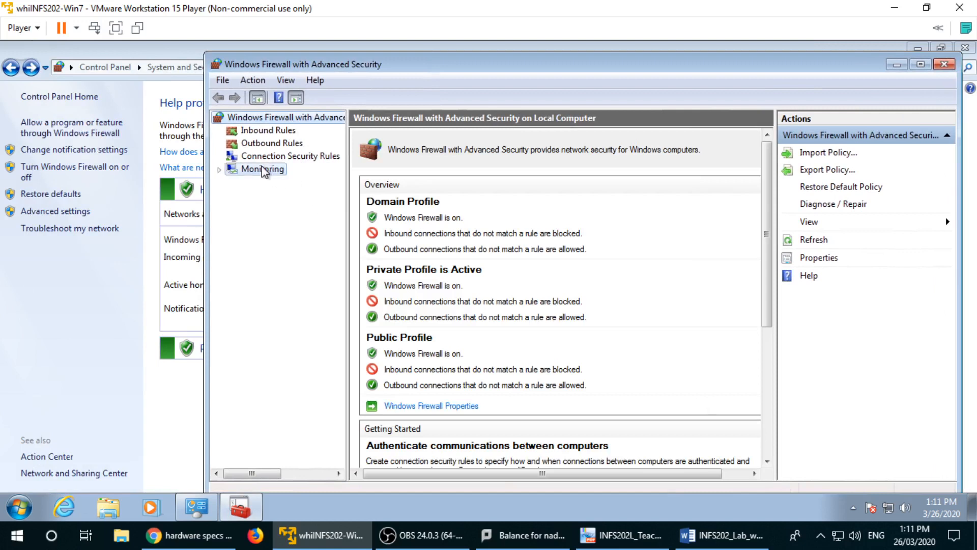
scroll(490, 285, "down", 2)
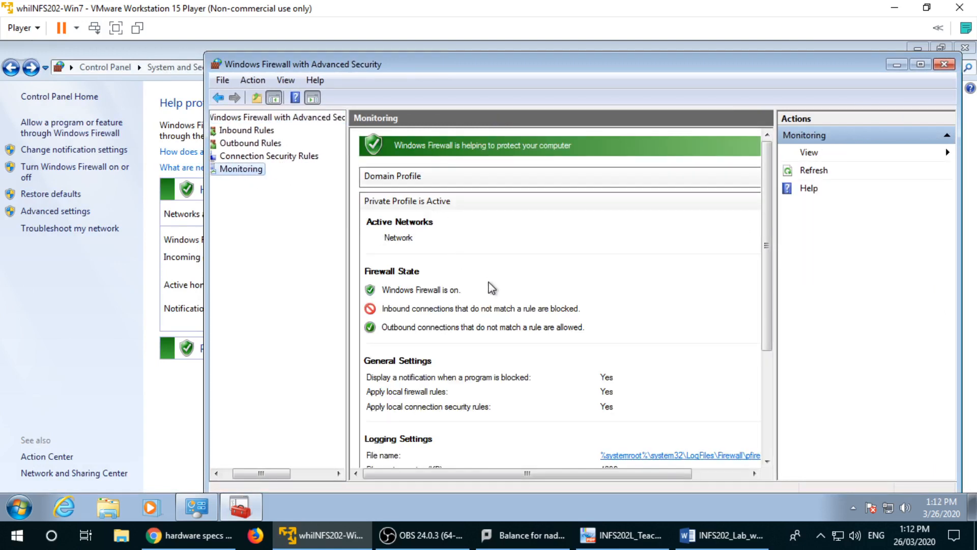
scroll(377, 233, "up", 1)
scroll(346, 227, "up", 1)
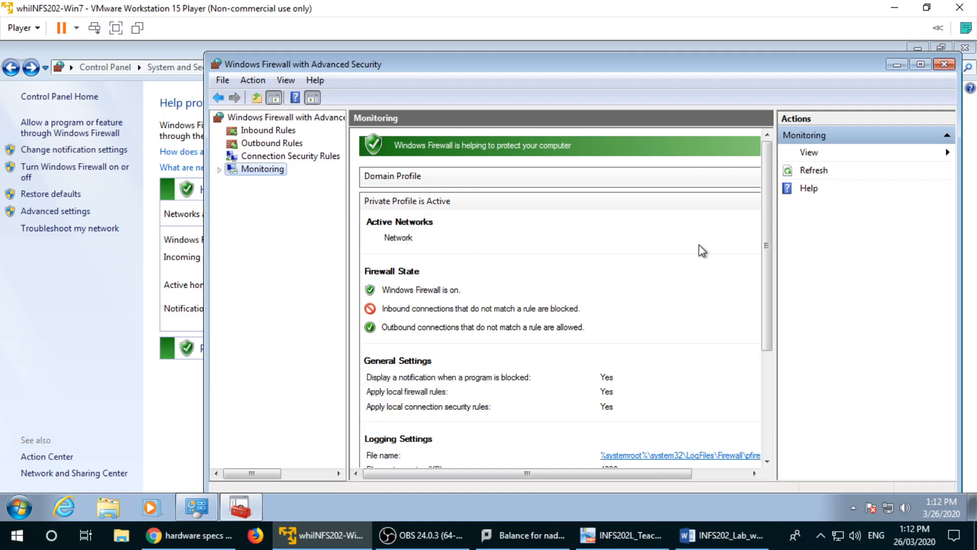
left_click_drag(767, 265, 769, 374)
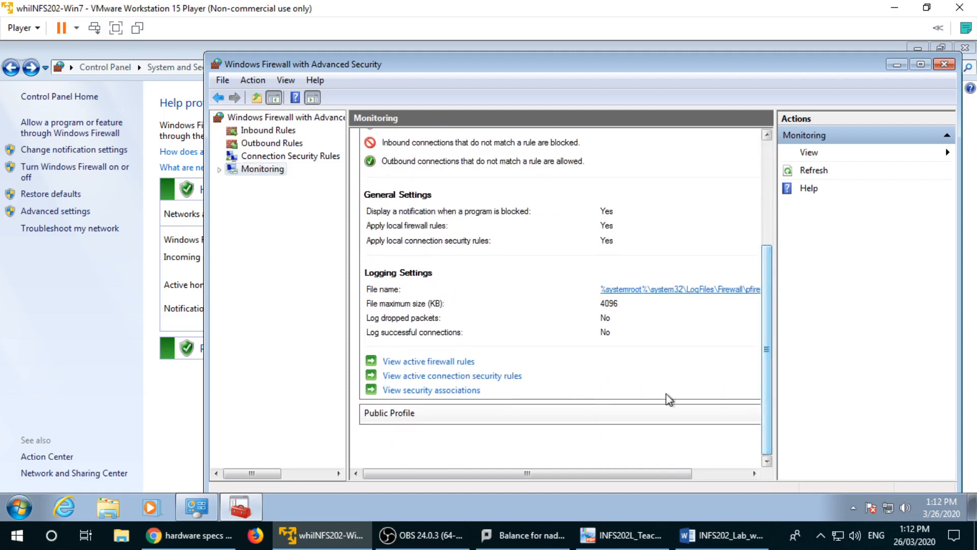
left_click(444, 363)
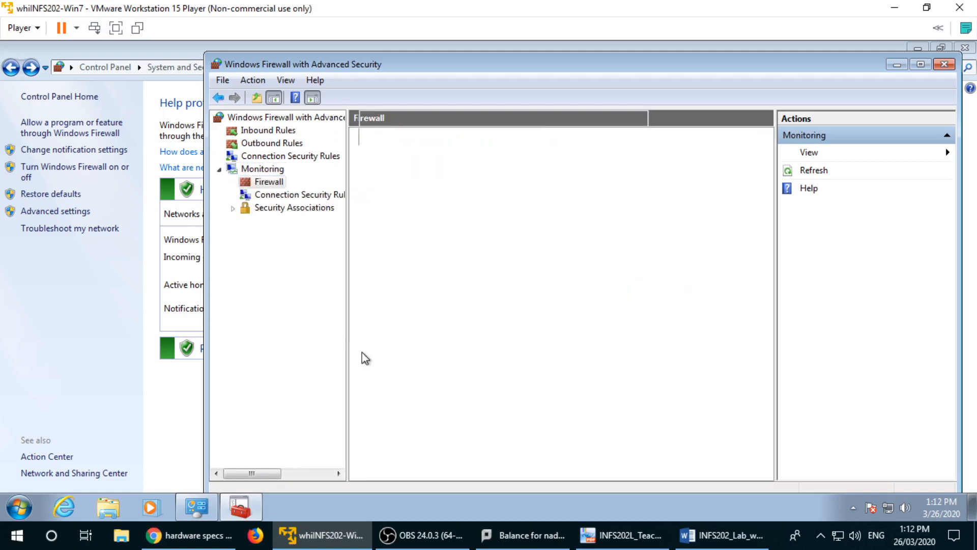
Step: Browse the active rules, select Remote Assistance (SSDP TCP-In), then show the full Inbound Rules list
scroll(481, 285, "down", 3)
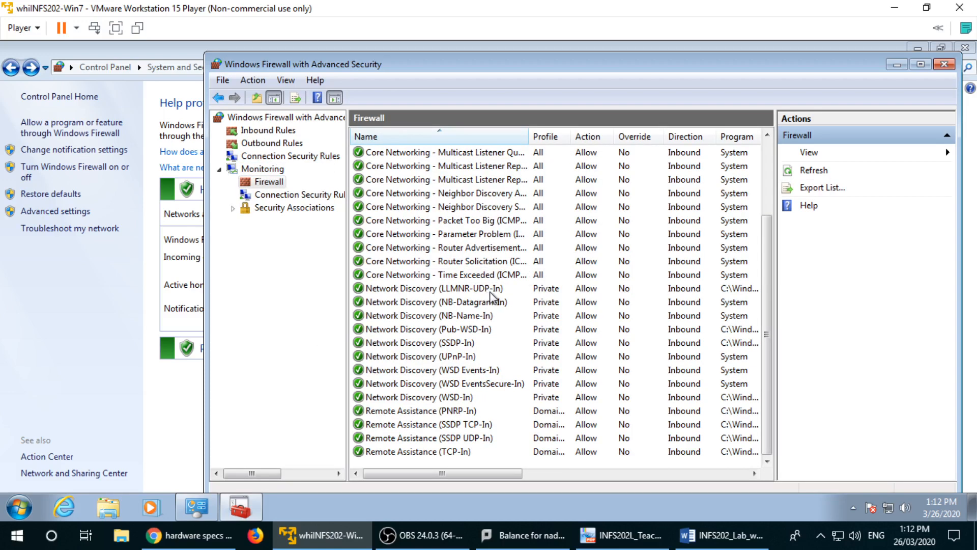
scroll(459, 254, "up", 3)
scroll(468, 382, "down", 3)
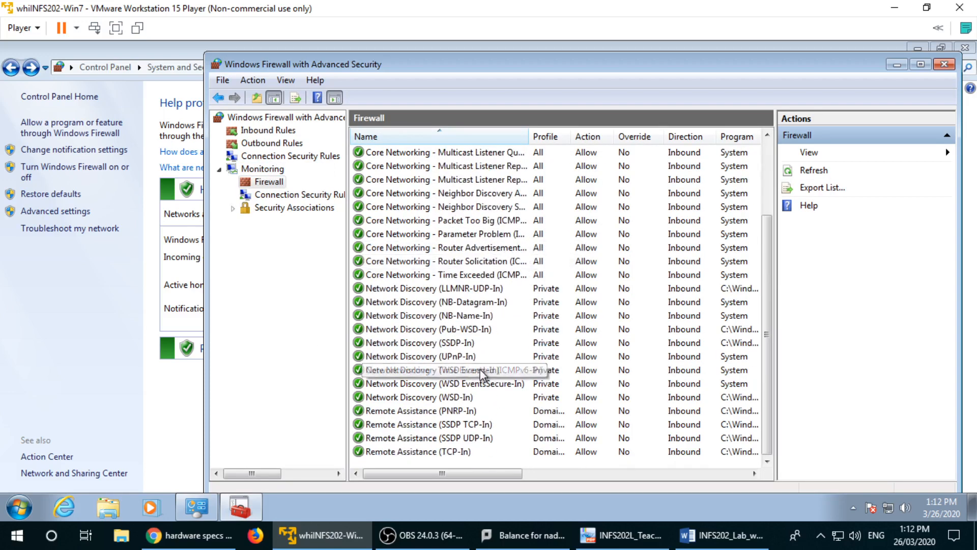
left_click(451, 453)
left_click(474, 425)
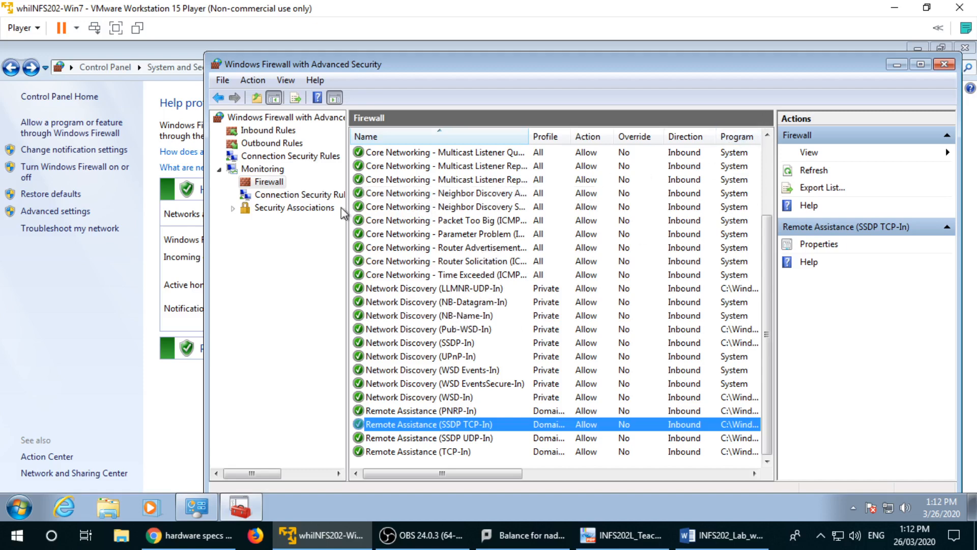
left_click(269, 133)
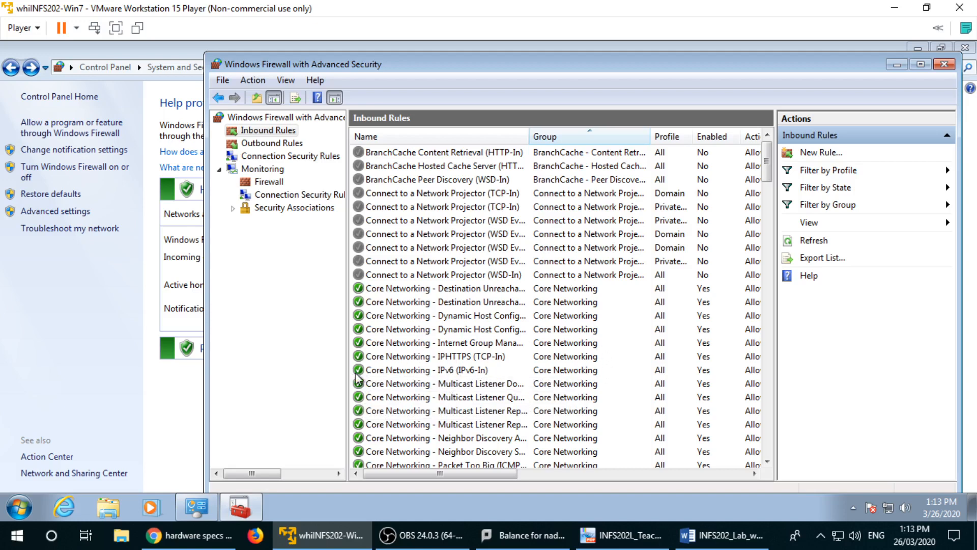
Step: Select the Core Networking - IPHTTPS (TCP-In) rule, then show the Outbound Rules list
left_click(390, 356)
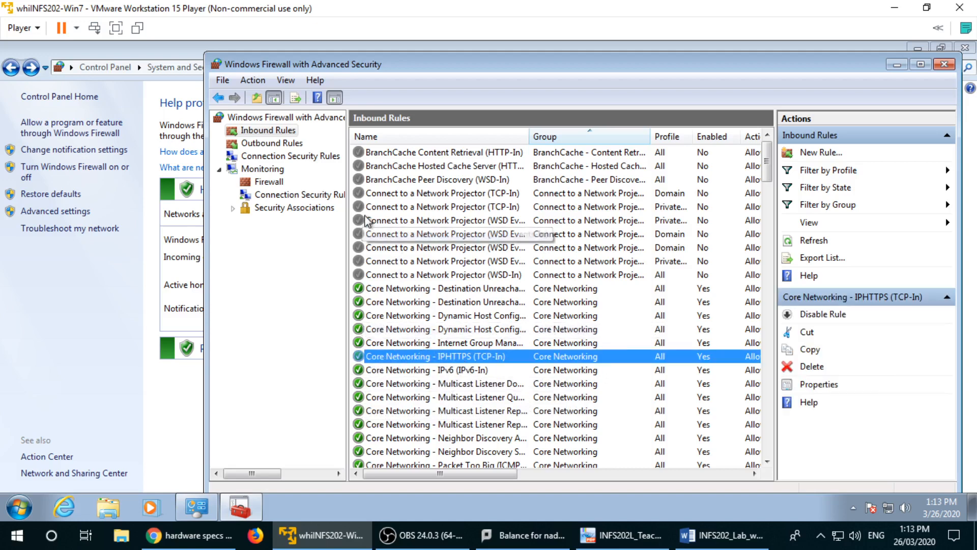
left_click(289, 145)
left_click(407, 346)
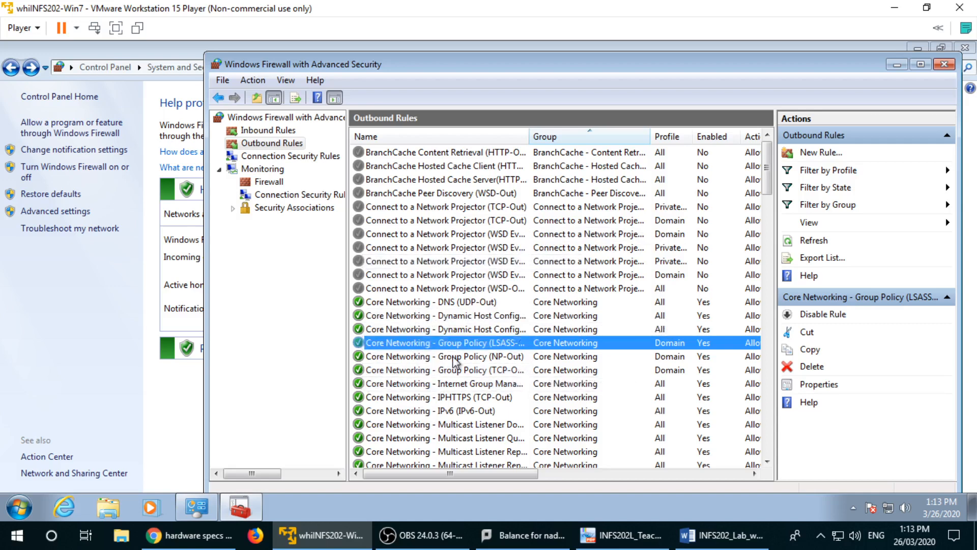
Step: Enable a Network Projector outbound rule, then disable it again
right_click(410, 249)
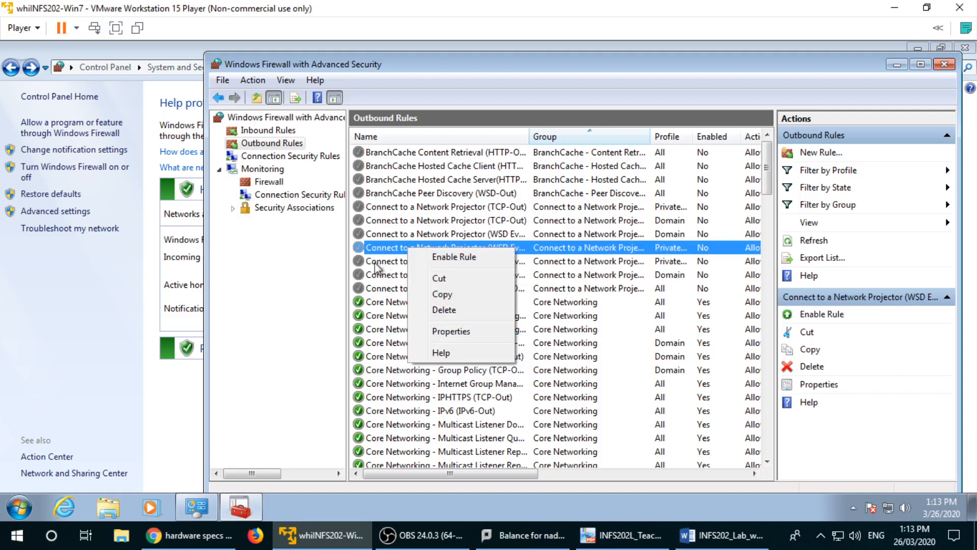
right_click(380, 315)
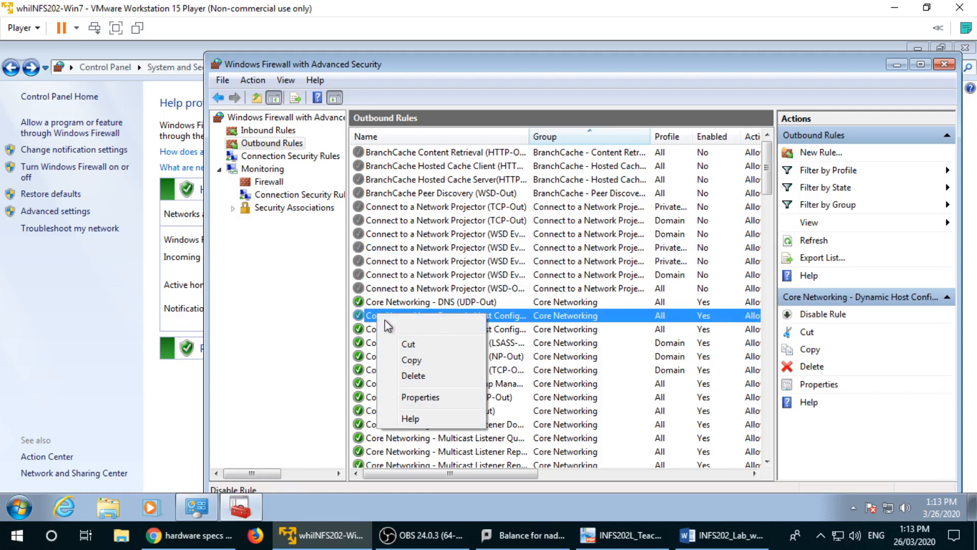
left_click(417, 277)
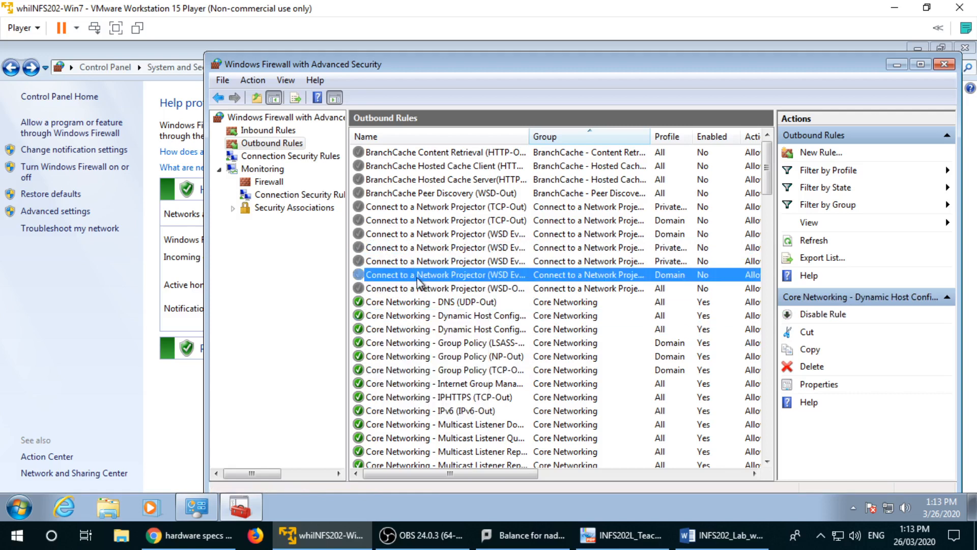
right_click(416, 279)
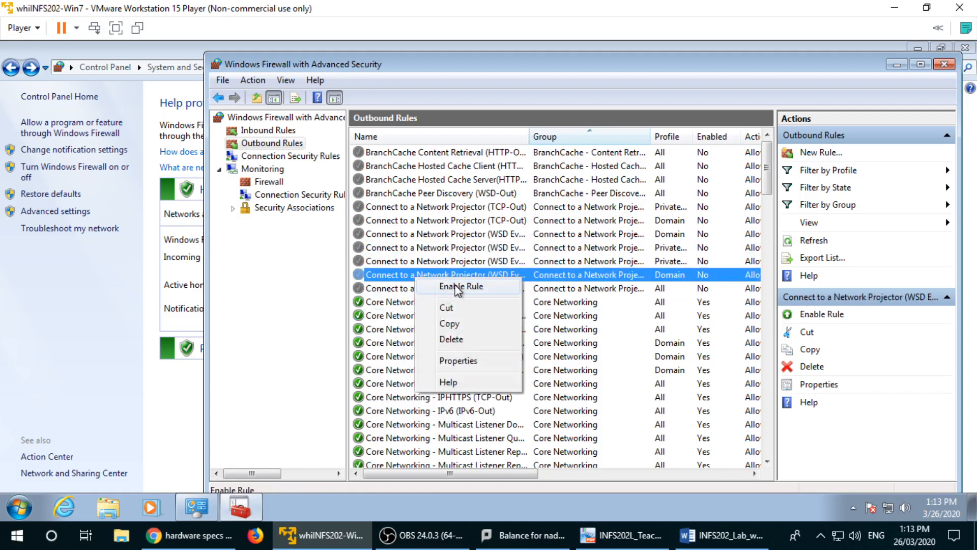
left_click(476, 291)
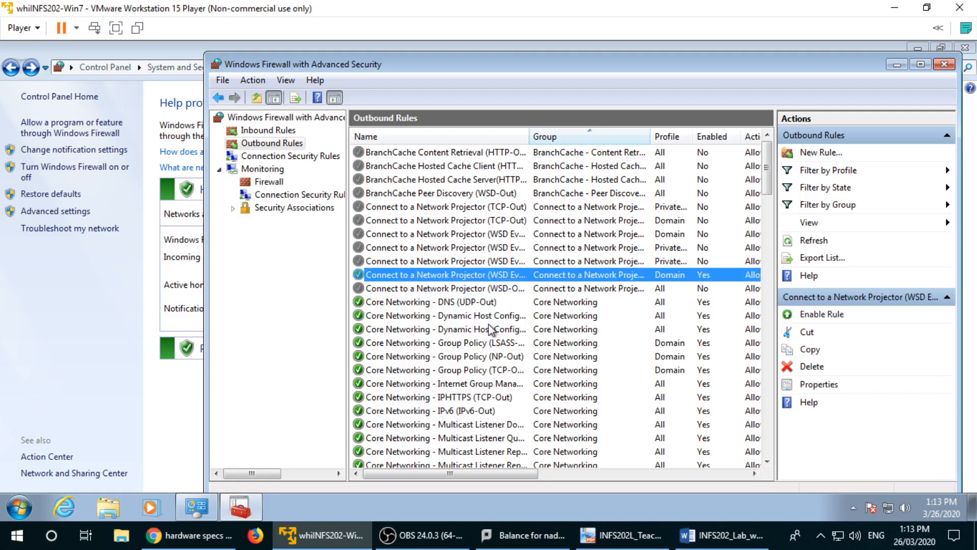
right_click(430, 276)
left_click(476, 283)
left_click(619, 371)
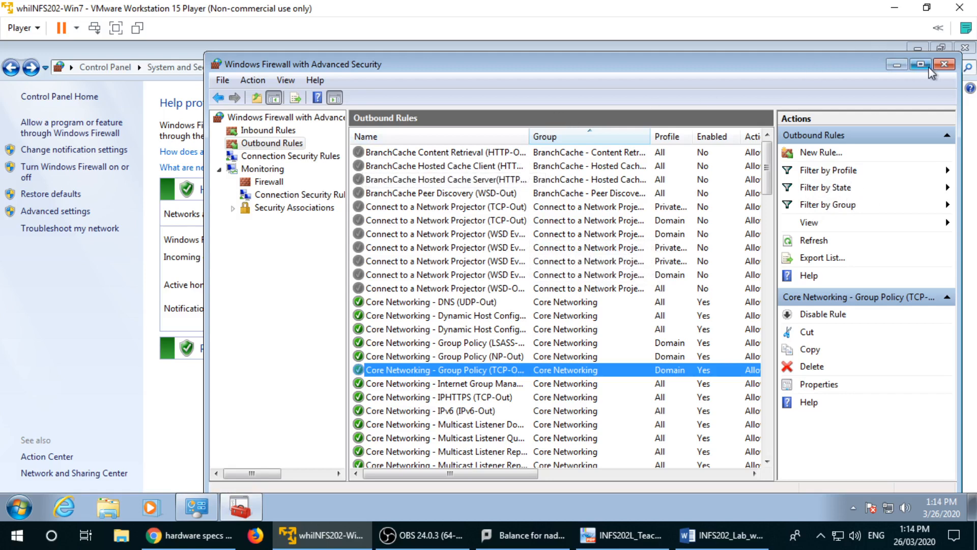
Step: Close the firewall console, return to System and Security, and bring up the Word lab sheet
left_click(944, 64)
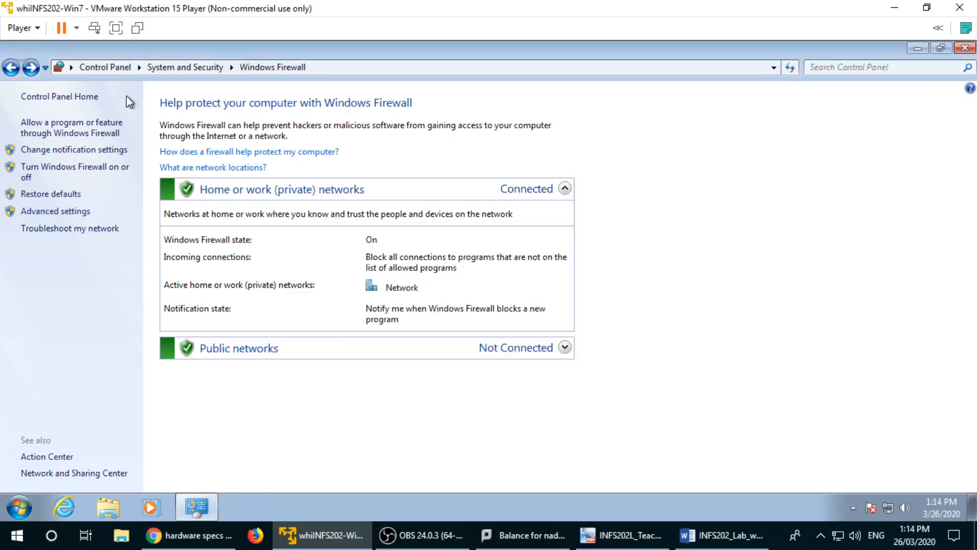
left_click(179, 66)
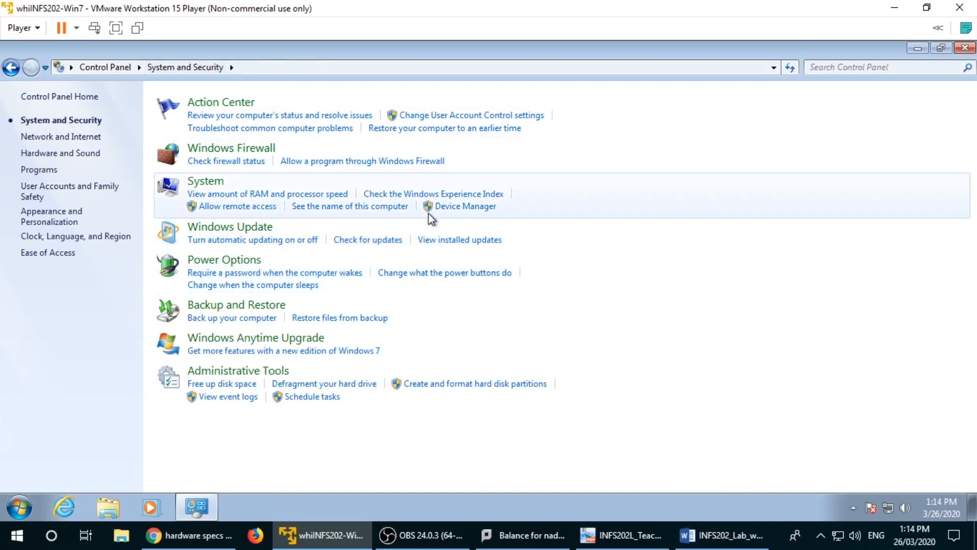
left_click(723, 535)
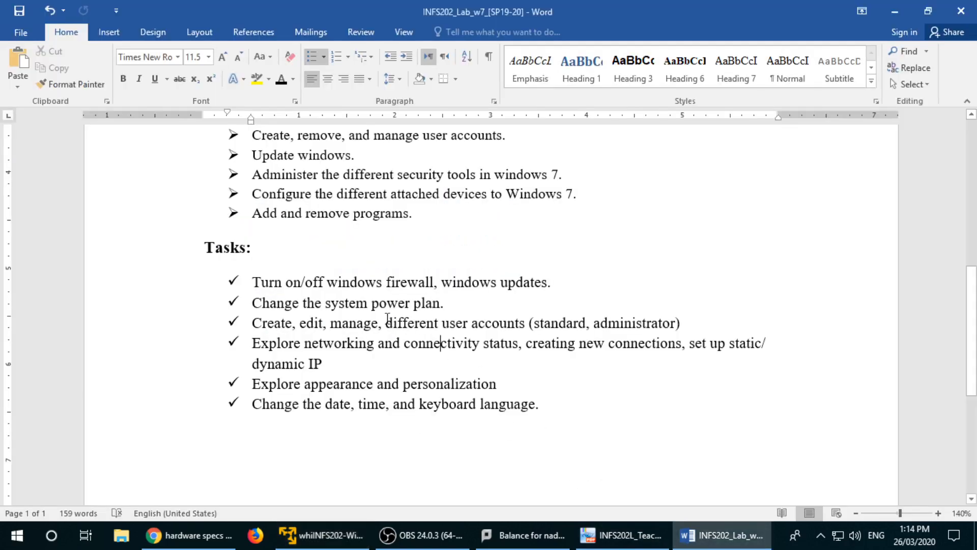
scroll(379, 314, "up", 1)
scroll(379, 315, "up", 2)
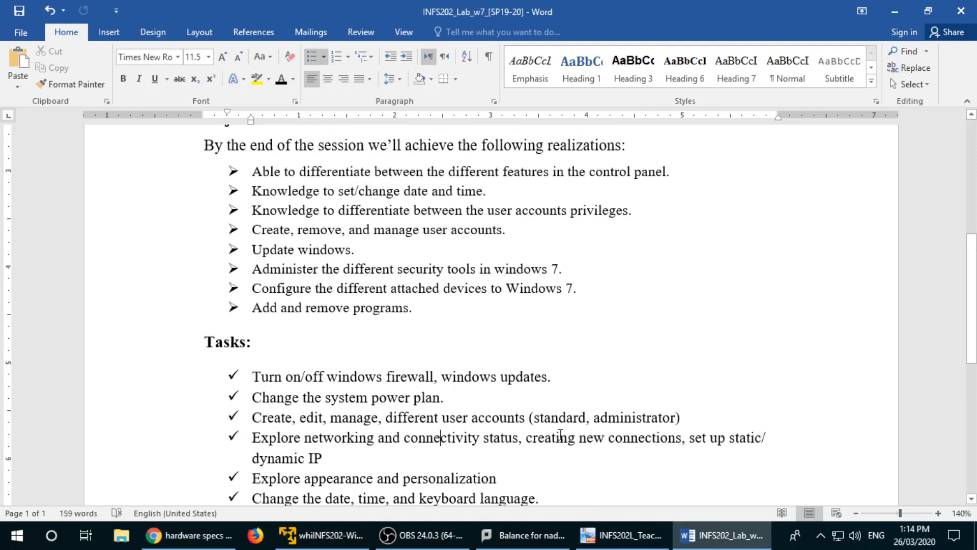
Step: Minimize Word from the taskbar to reveal the VM's System and Security page
left_click(717, 545)
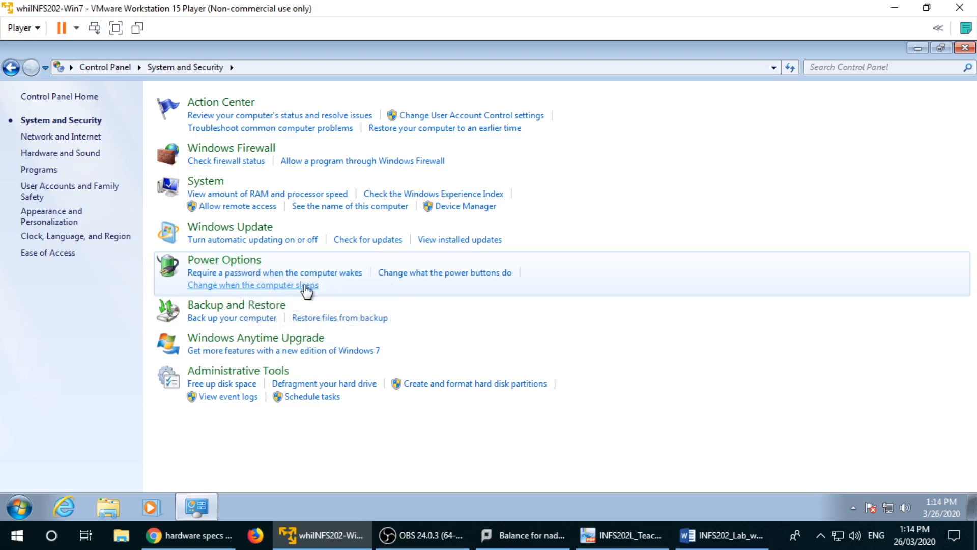
Step: Follow the Power Options link on the System and Security page
left_click(382, 294)
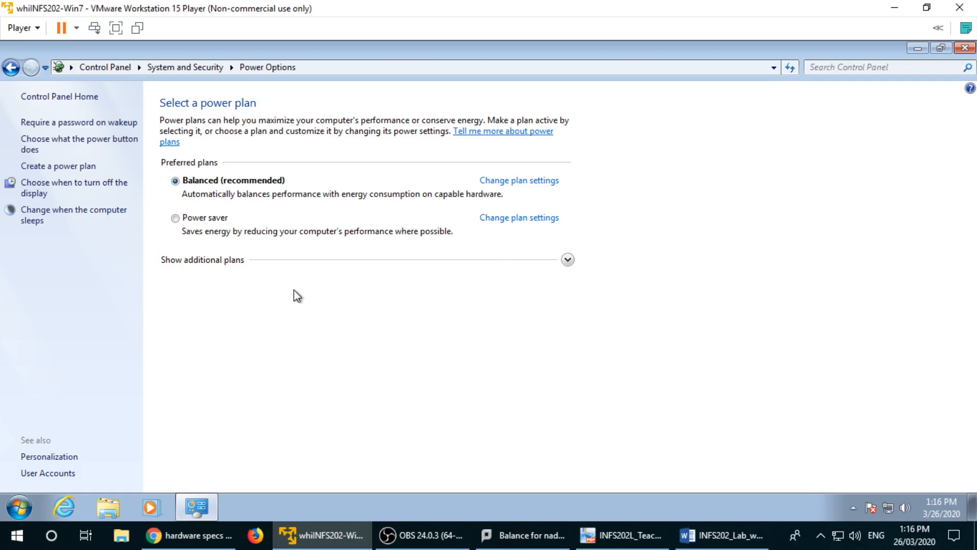
left_click(192, 224)
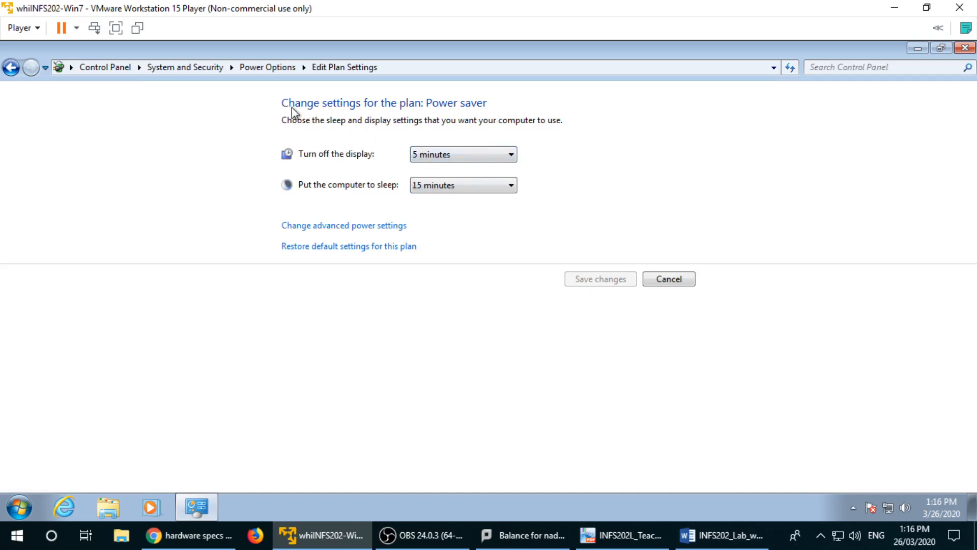
left_click(11, 67)
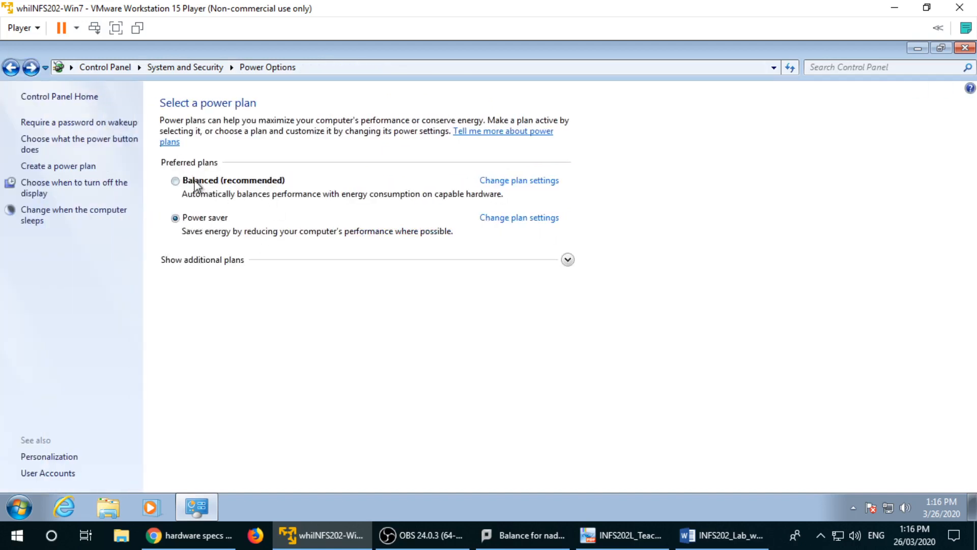
left_click(195, 181)
left_click(515, 183)
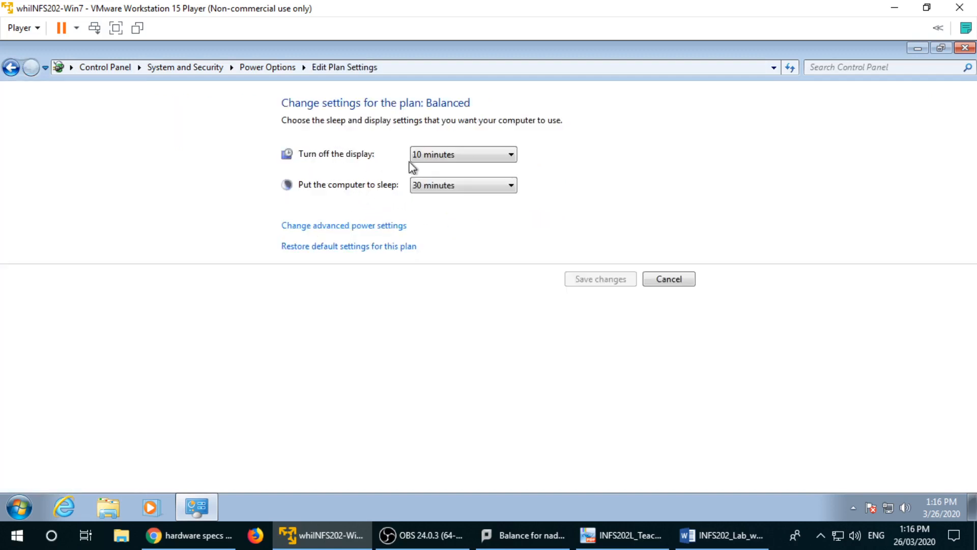
left_click(488, 153)
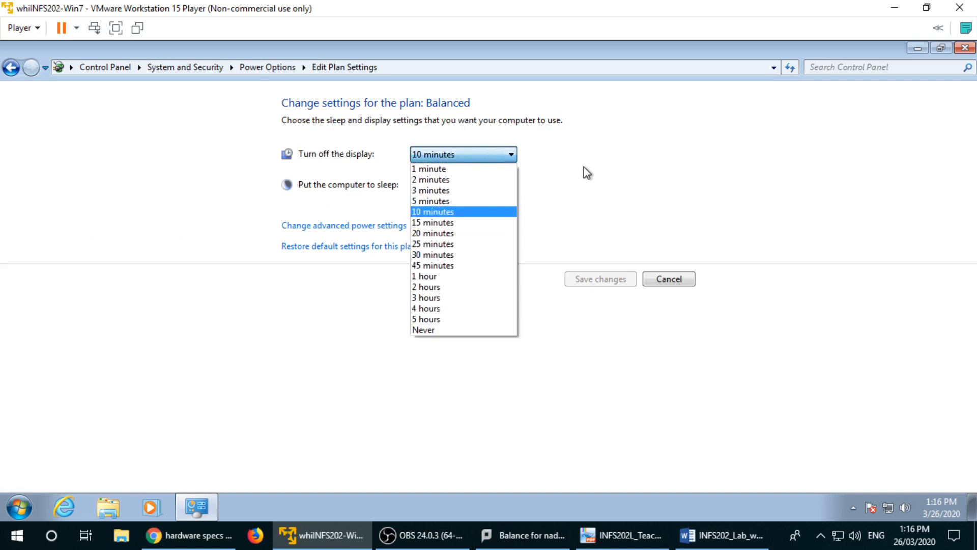
left_click(451, 254)
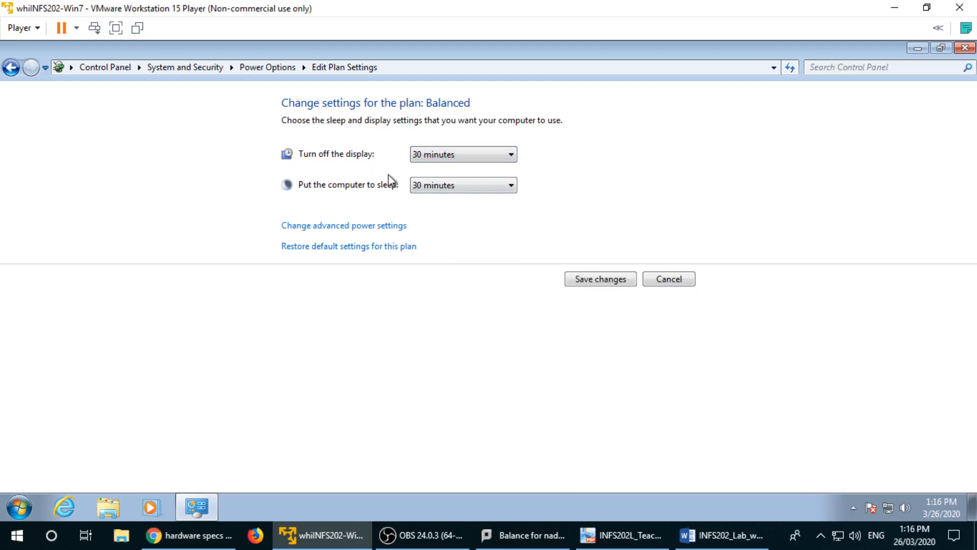
left_click(469, 151)
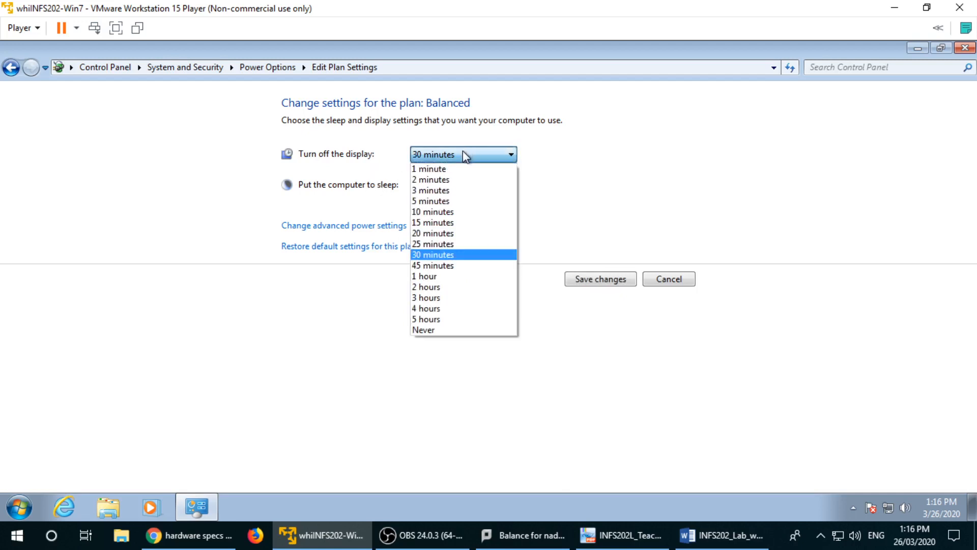
left_click(441, 212)
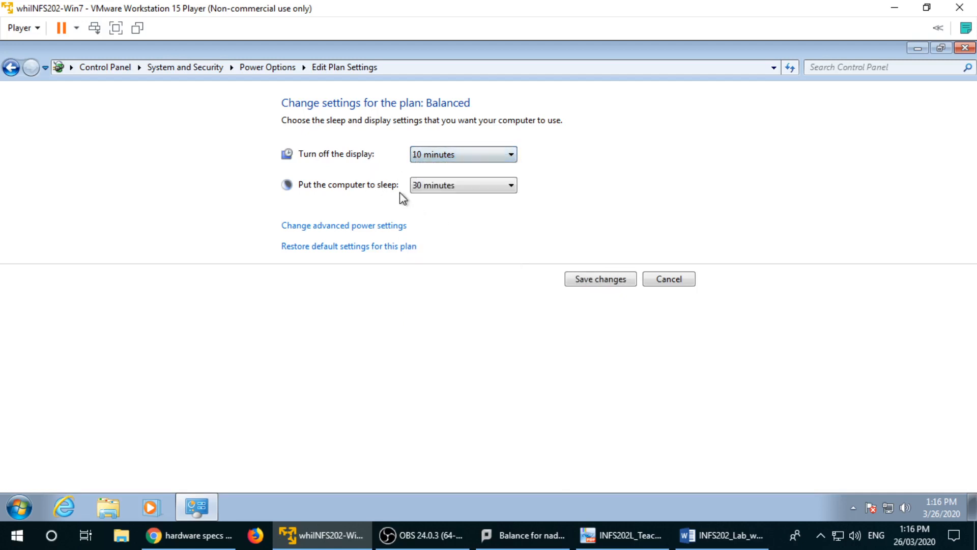
left_click(478, 185)
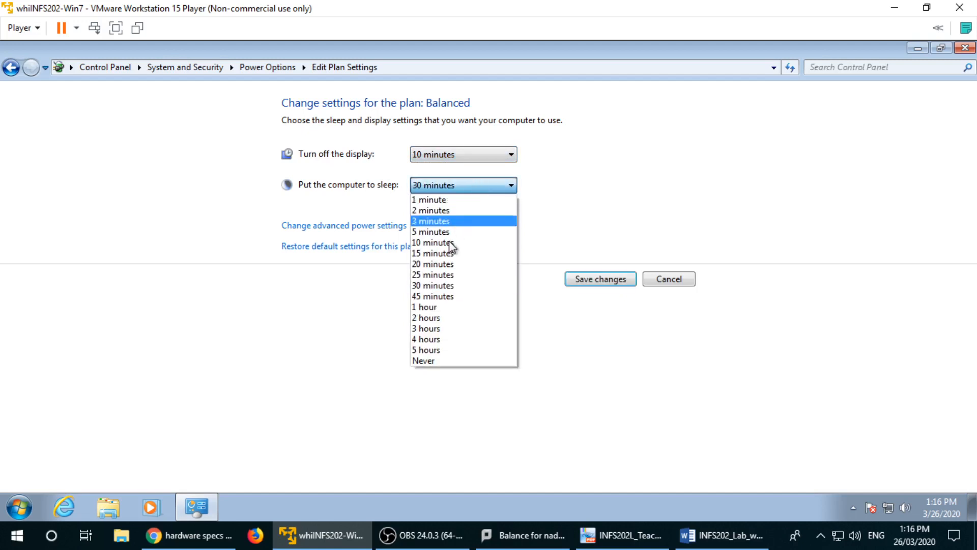
left_click(596, 238)
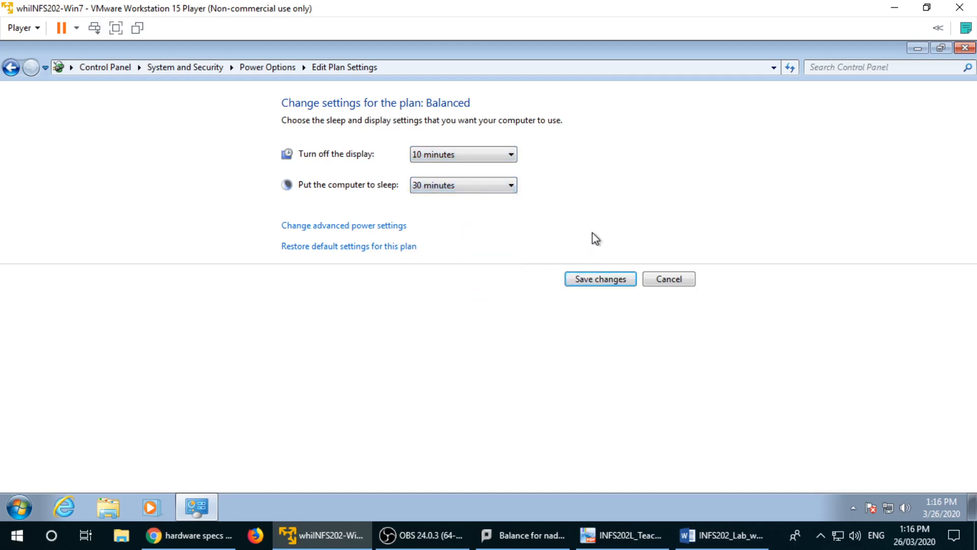
left_click(507, 191)
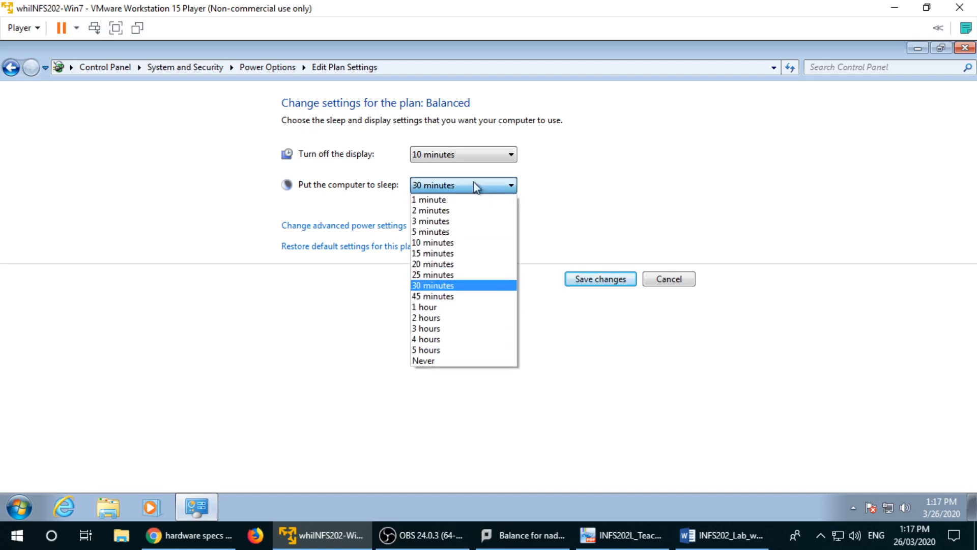
left_click(441, 361)
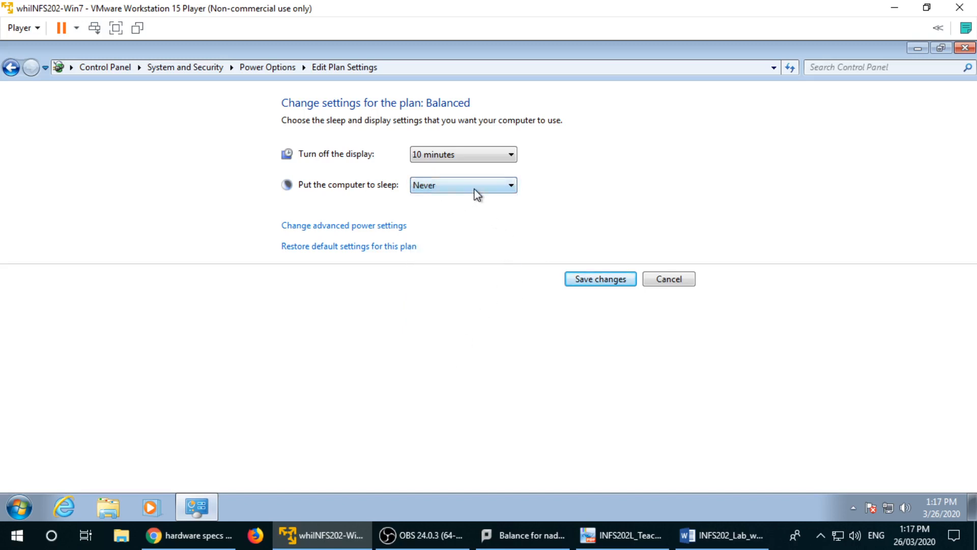
left_click(474, 189)
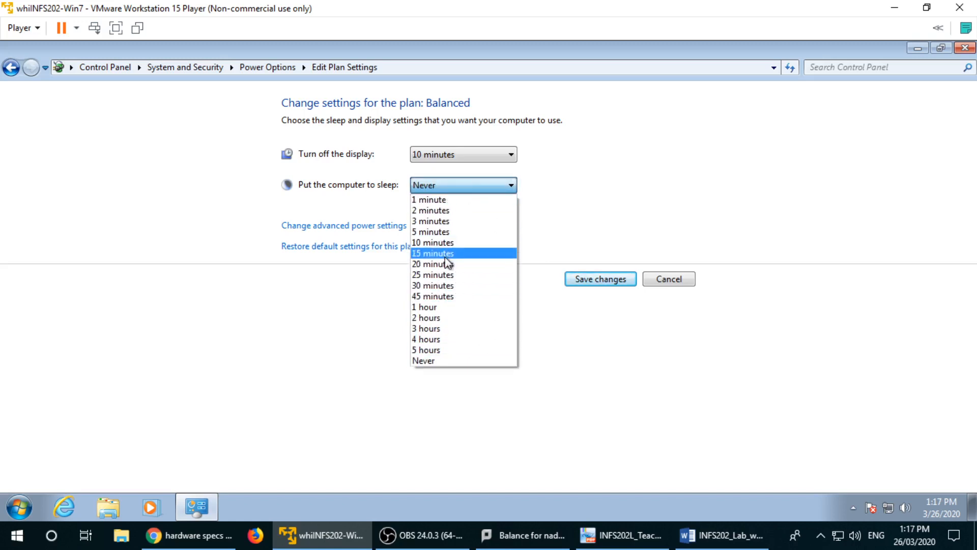
left_click(440, 283)
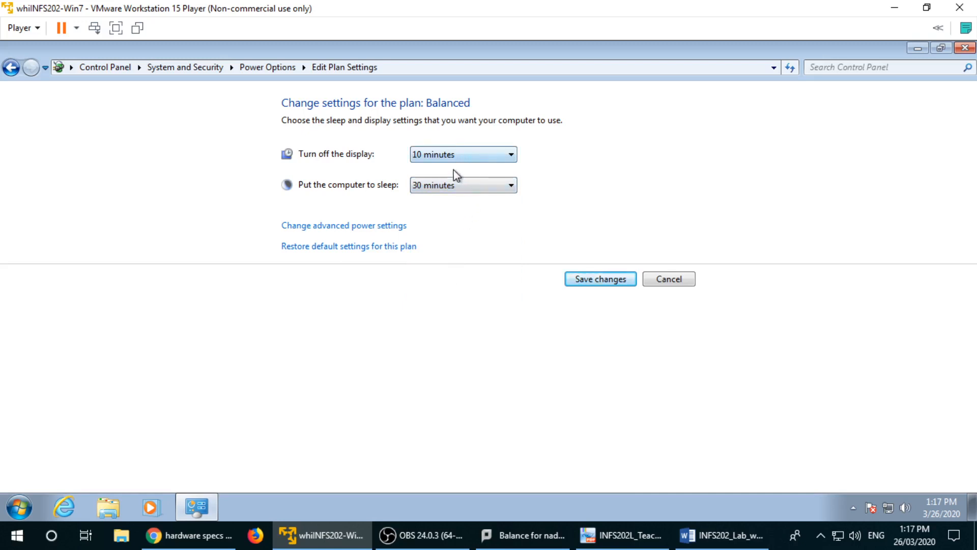
left_click(466, 188)
left_click(411, 362)
left_click(456, 158)
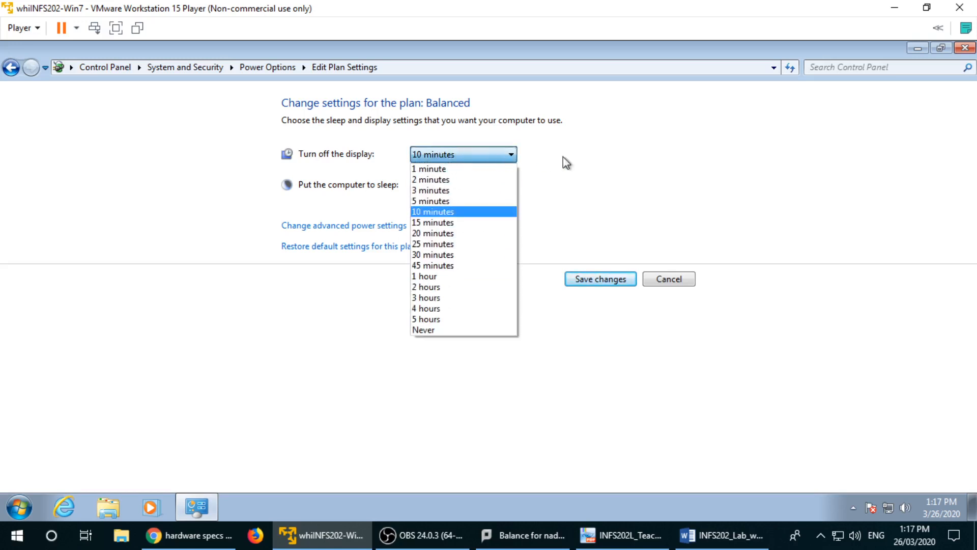
left_click(577, 167)
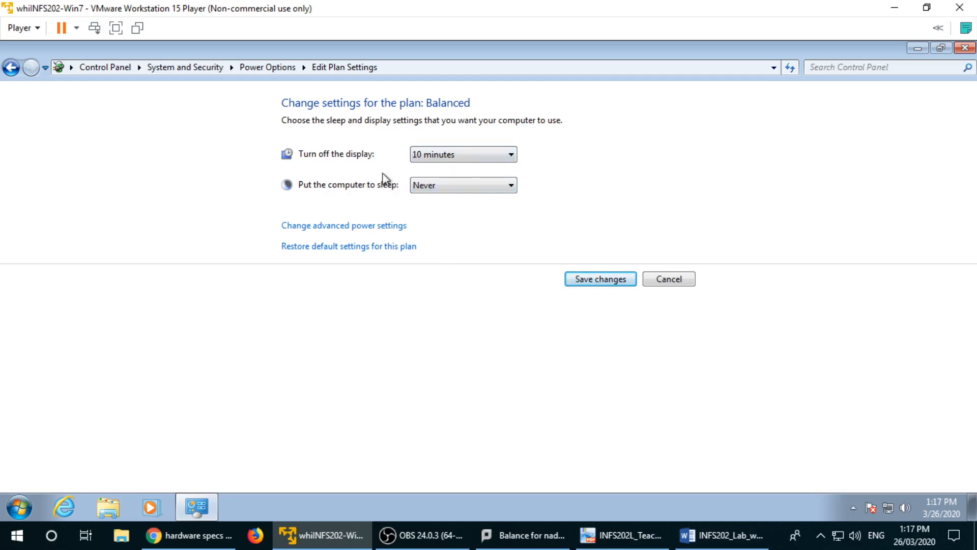
left_click(491, 187)
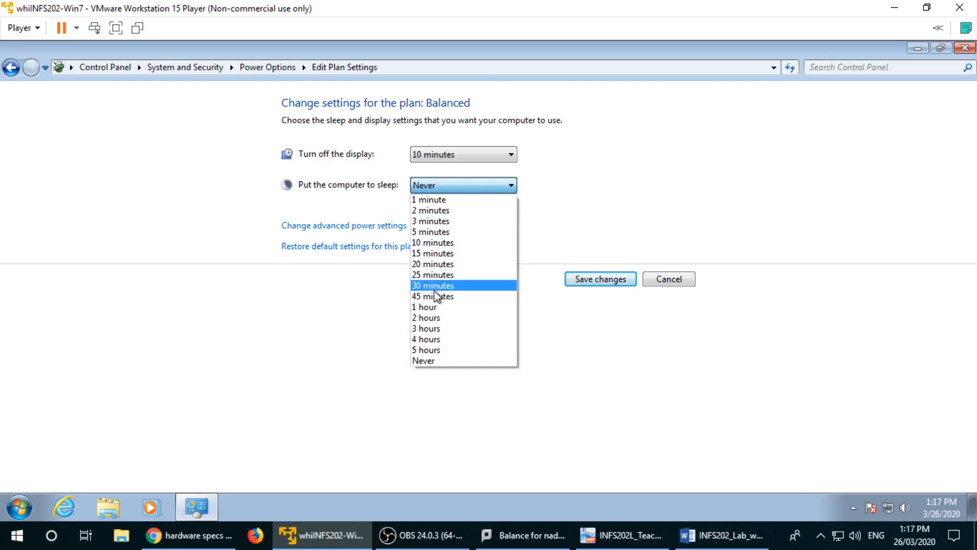
left_click(439, 285)
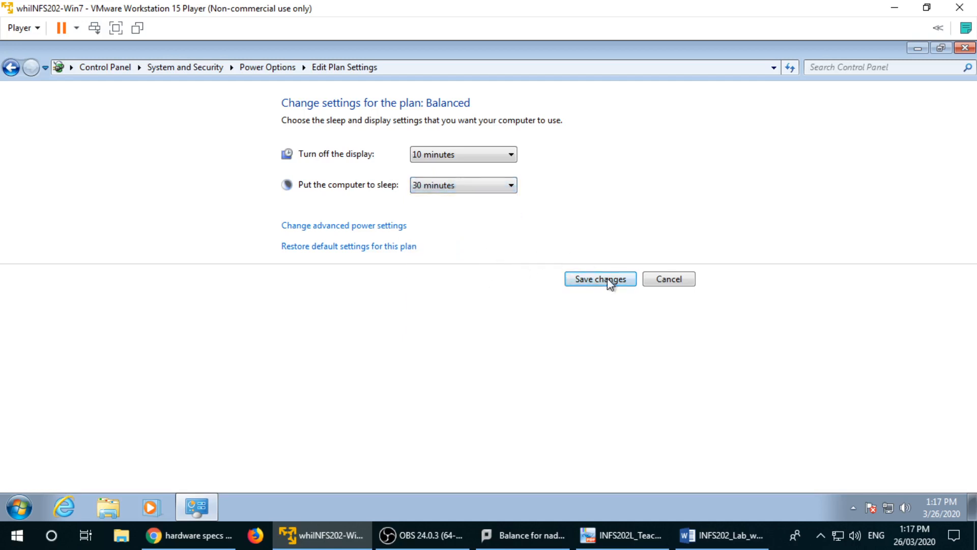
left_click(387, 225)
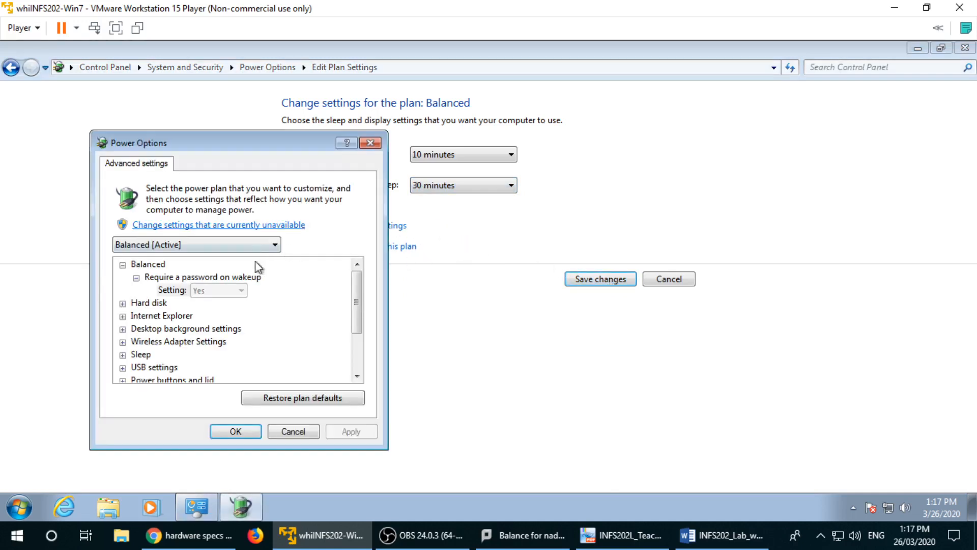
key("Down")
key("Down")
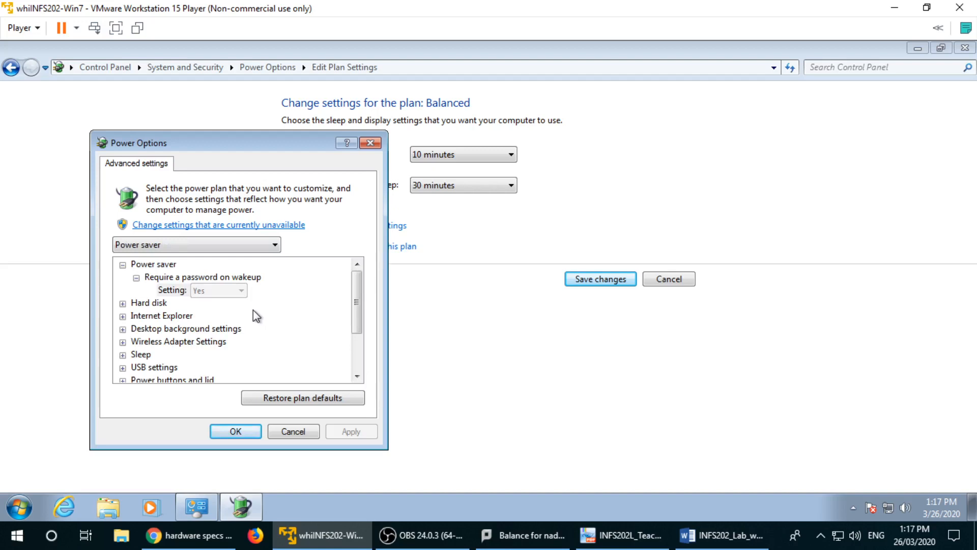
left_click_drag(352, 304, 351, 360)
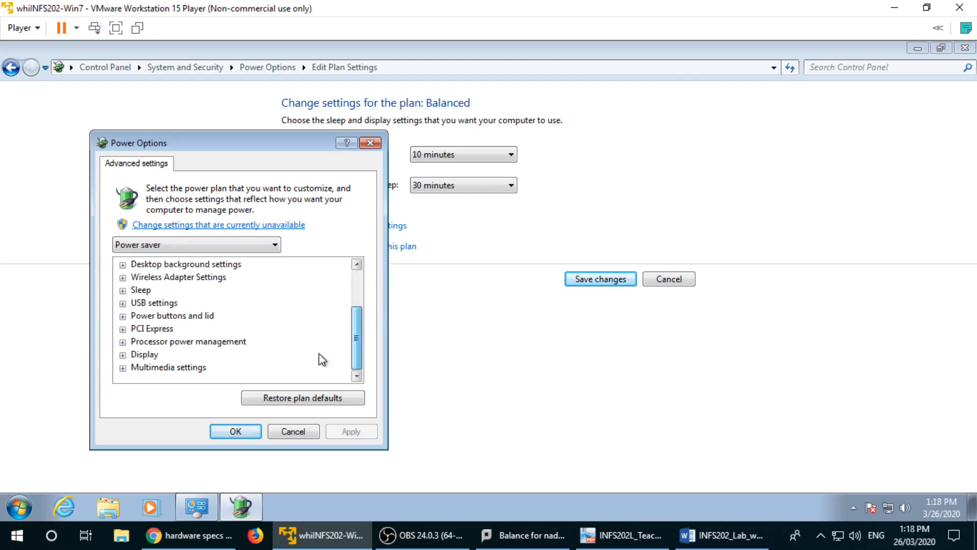
scroll(312, 343, "up", 2)
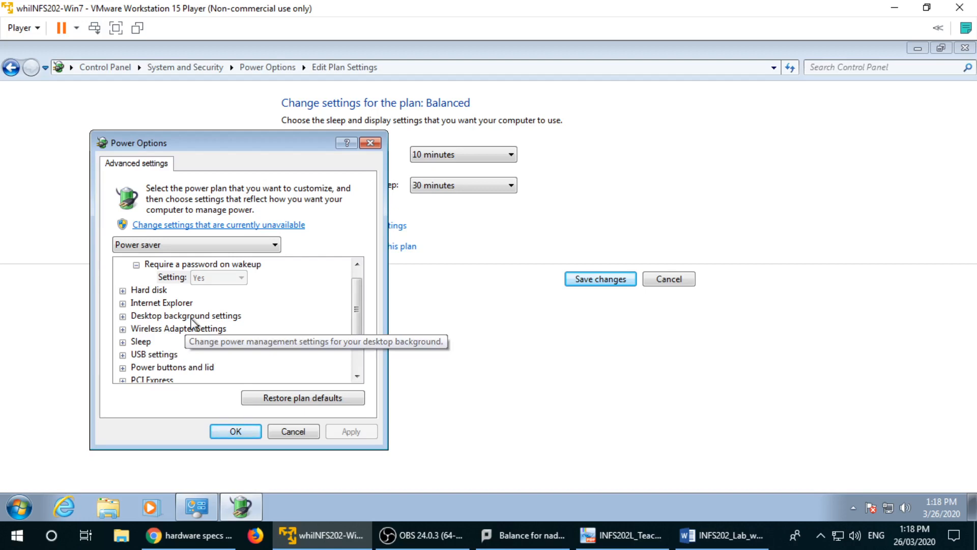
left_click(294, 432)
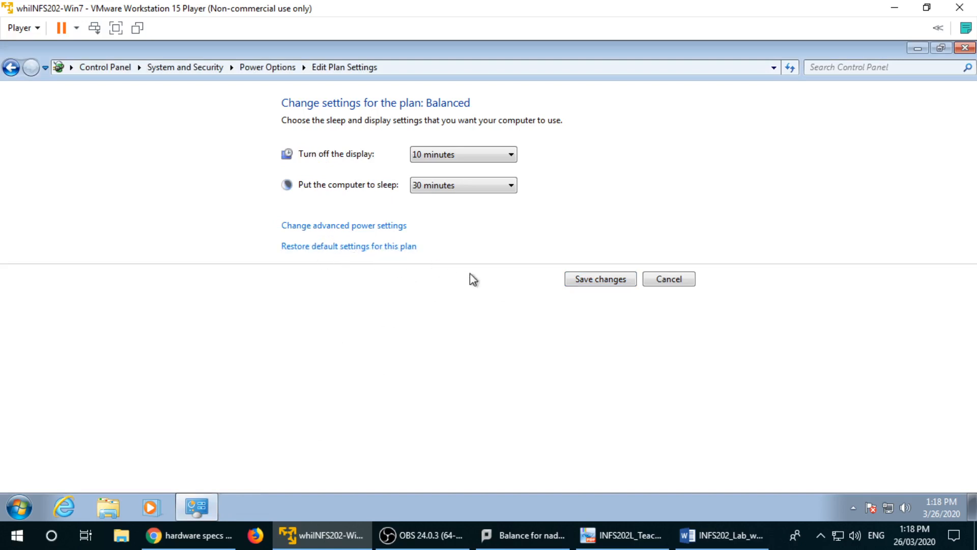
Step: Cancel the Balanced plan edits, revisit its settings, then go to the System and Security category
left_click(669, 280)
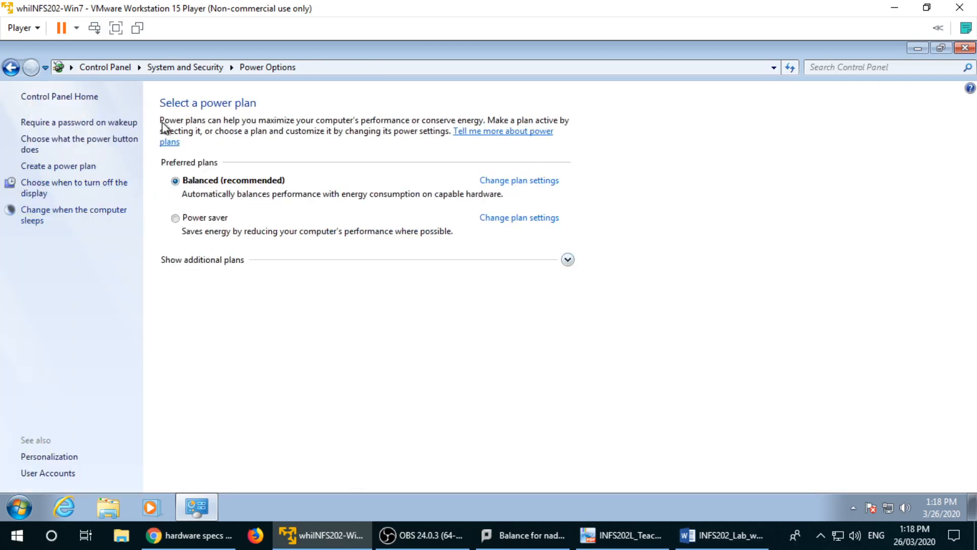
left_click(34, 192)
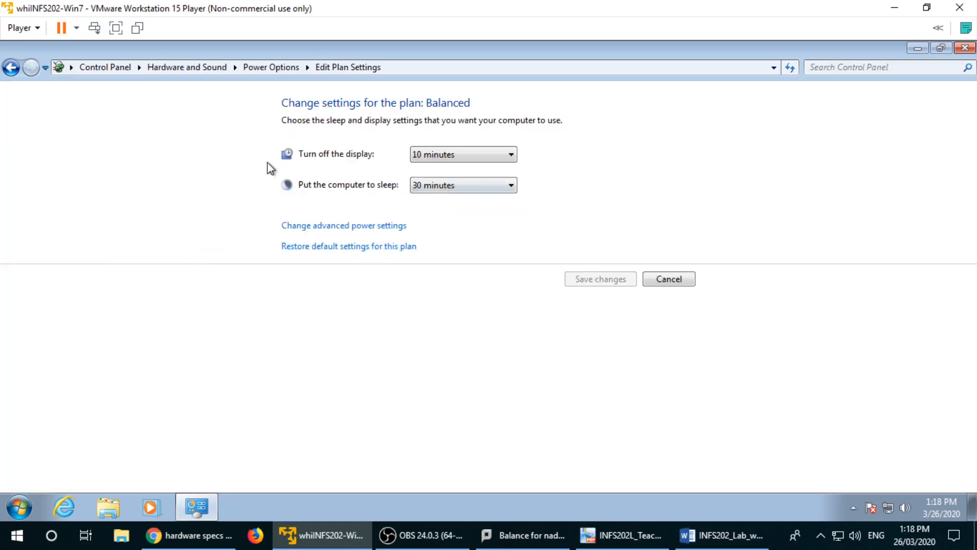
left_click(11, 67)
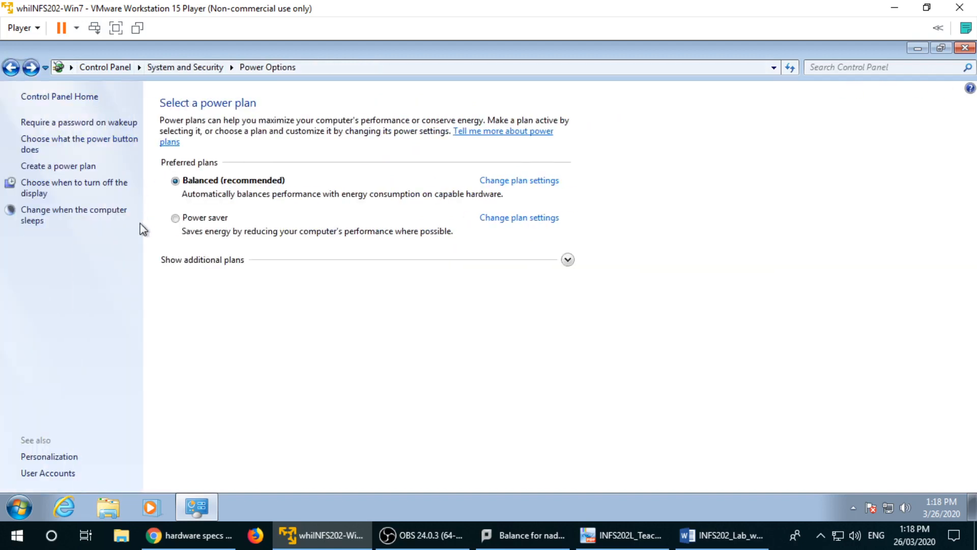
left_click(15, 67)
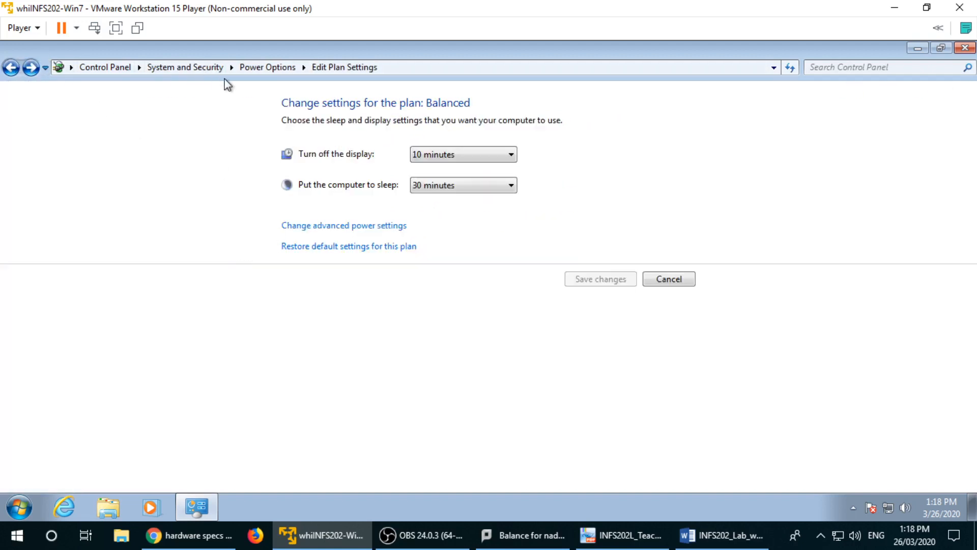
left_click(192, 68)
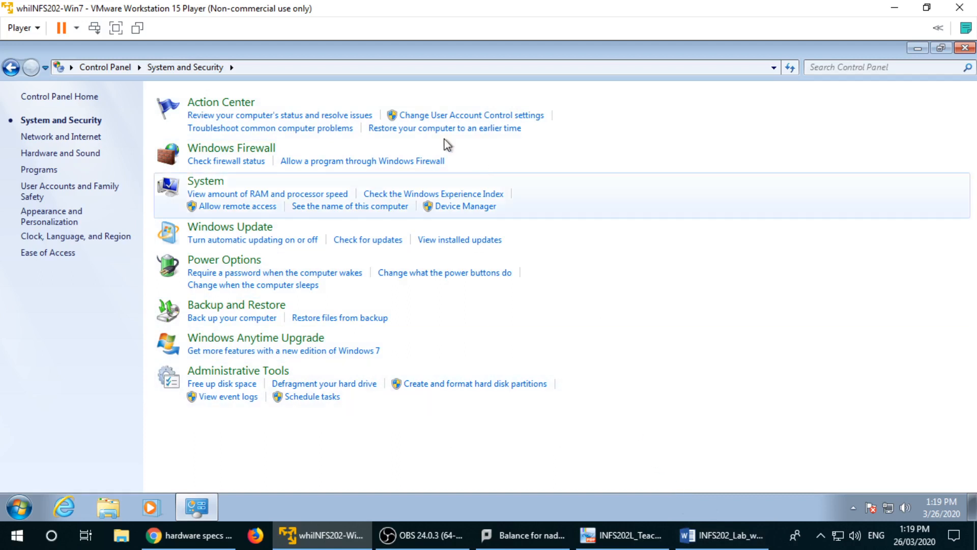
Step: Navigate from Control Panel home through User Accounts and Family Safety to User Accounts
left_click(111, 63)
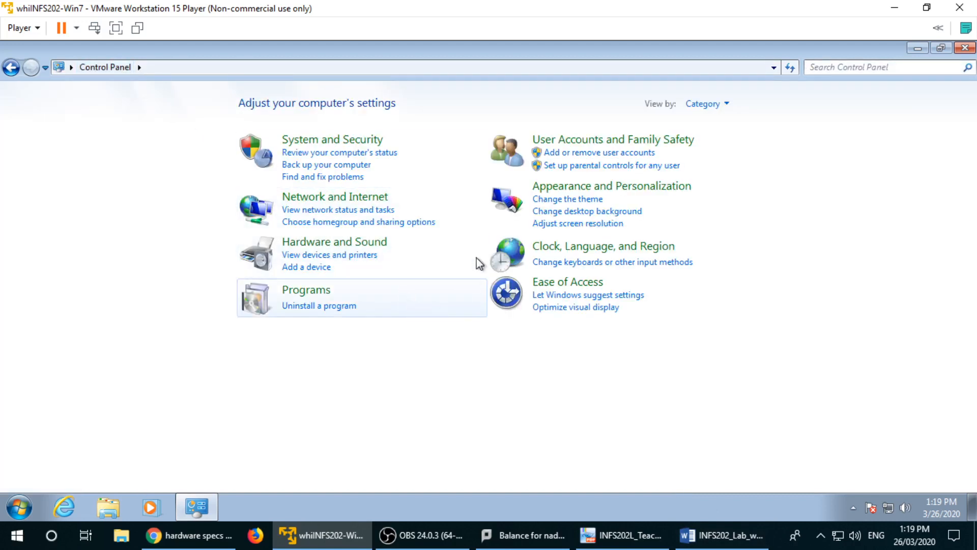
left_click(584, 149)
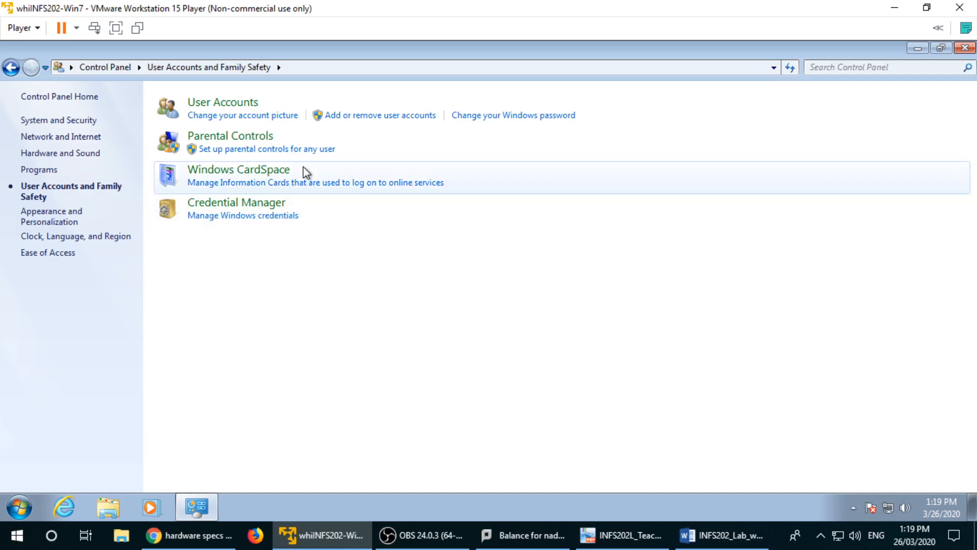
left_click(18, 507)
left_click(439, 328)
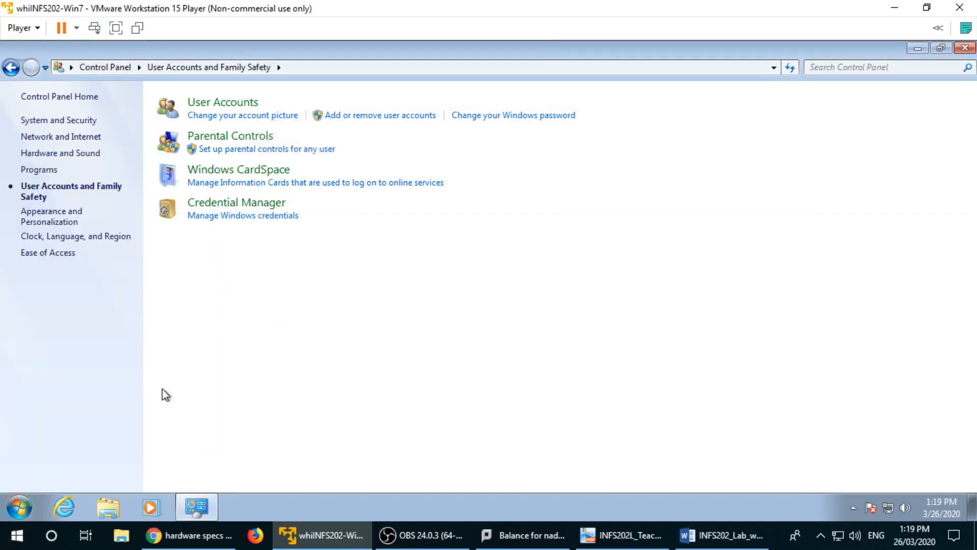
left_click(257, 120)
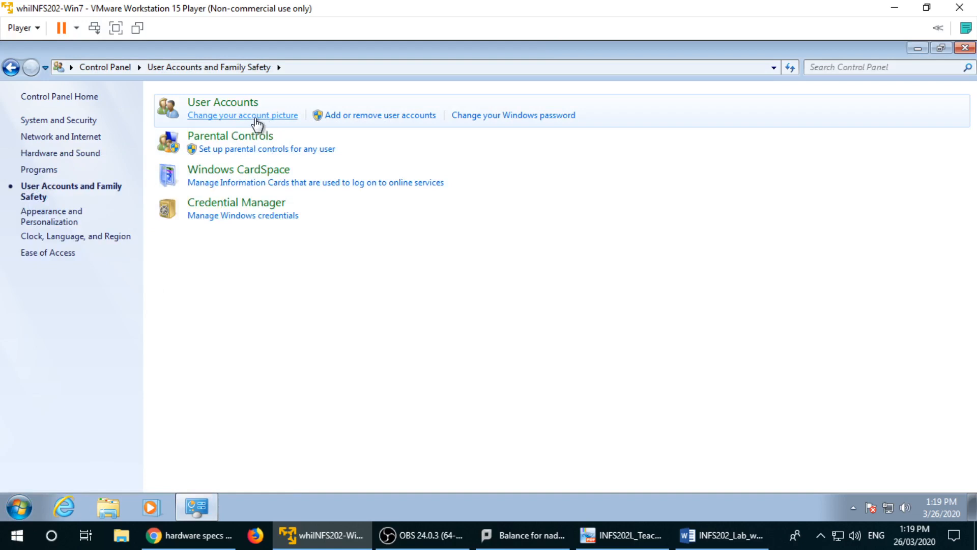
left_click(12, 67)
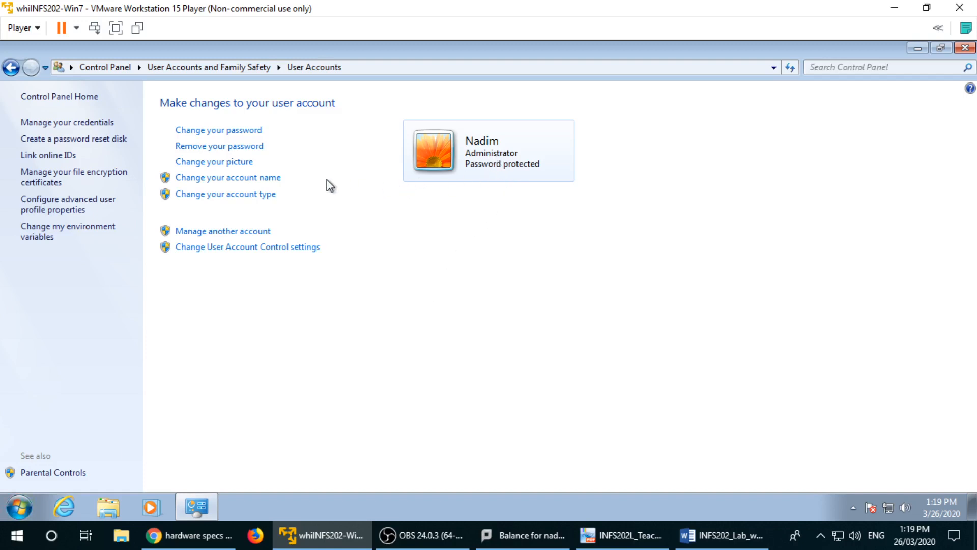
Step: Choose 'Manage another account' to list all accounts on the computer
left_click(237, 233)
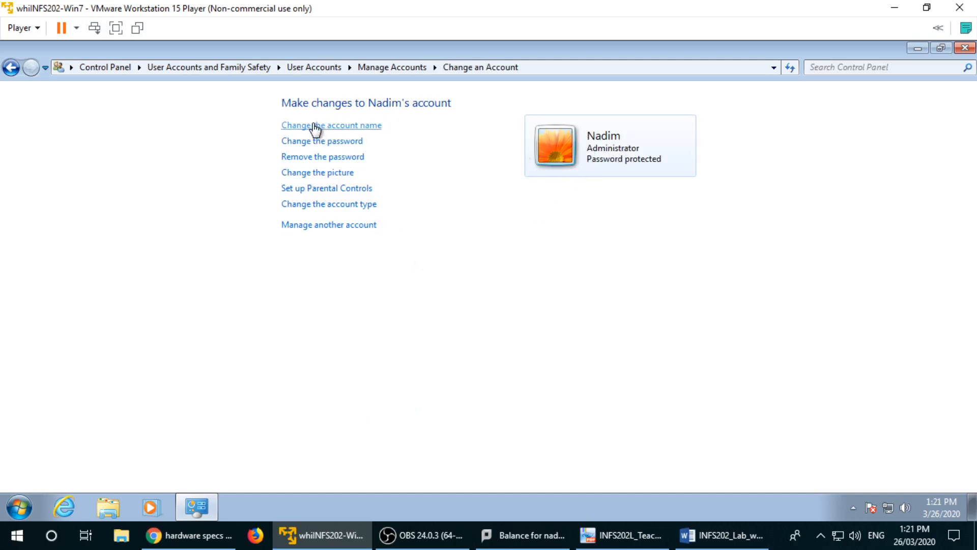
Step: Rename the administrator account to the user's name followed by '-PC' and check it in Start
left_click(336, 126)
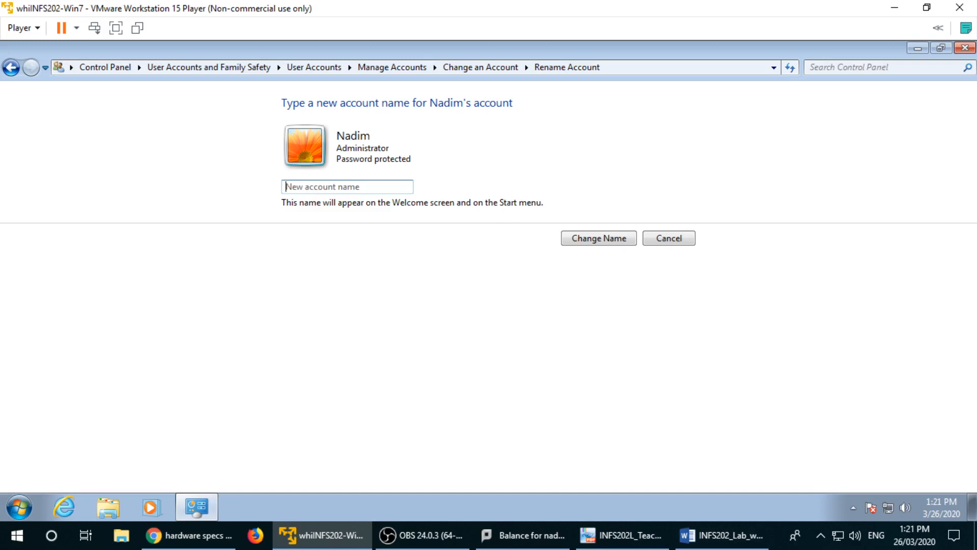
left_click(356, 187)
type("Nadim-PC")
left_click(588, 240)
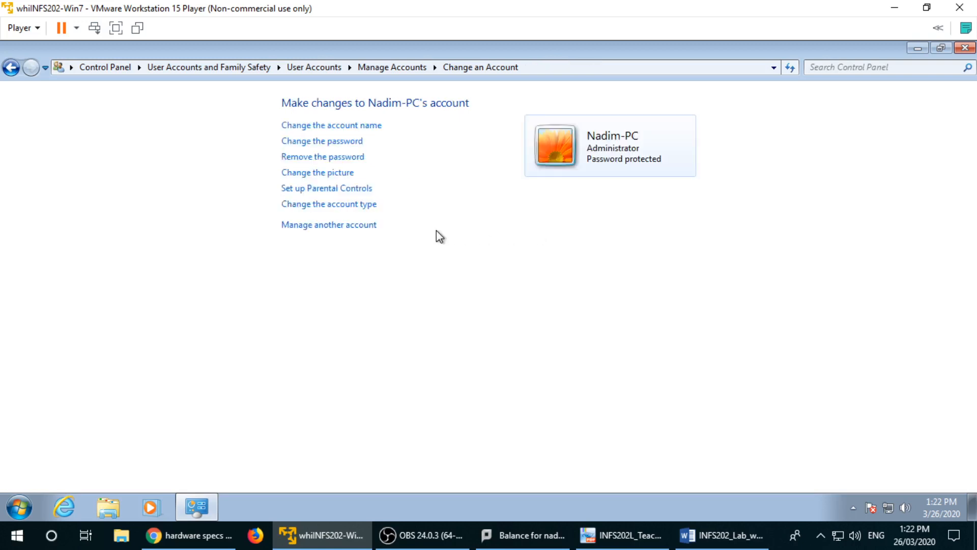
left_click(19, 507)
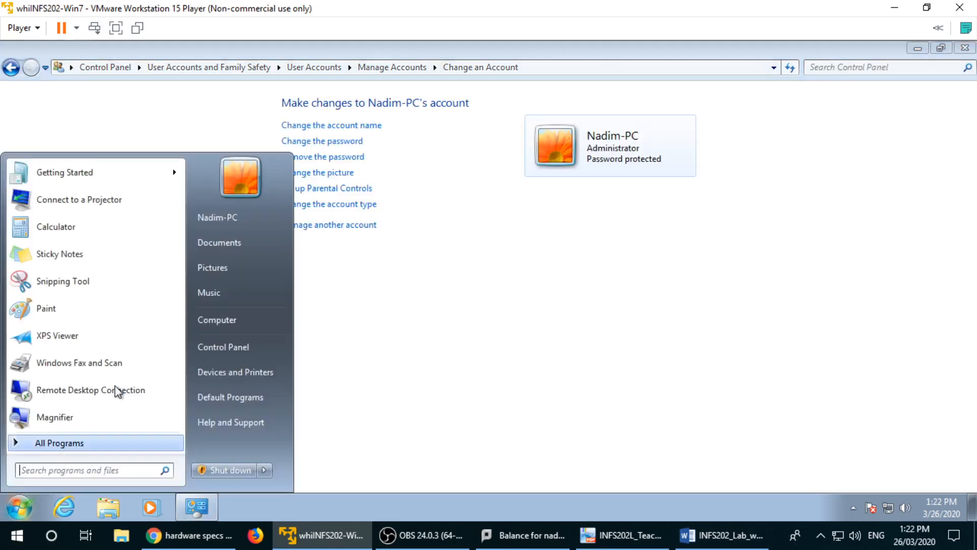
Step: Open the password change form, move through its fields, then go back without changing anything
left_click(540, 252)
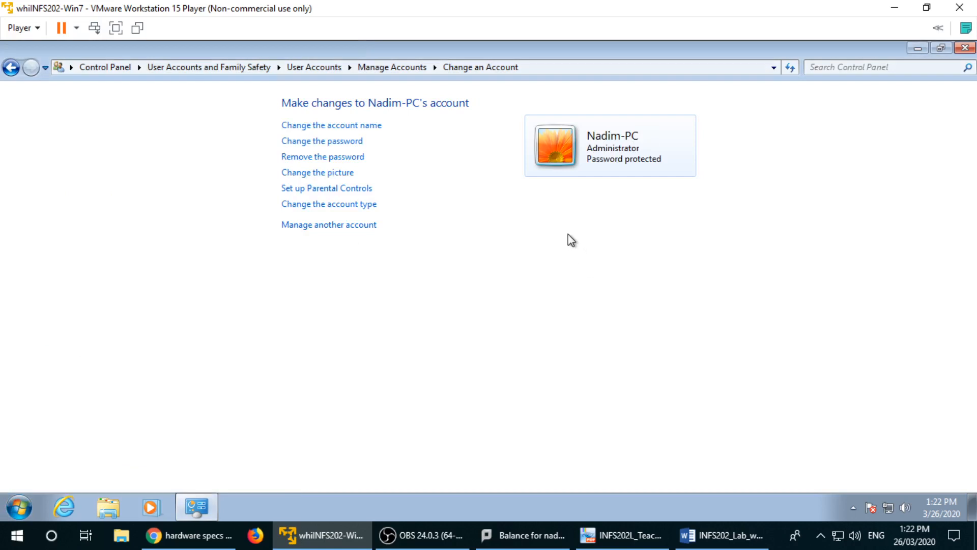
left_click(346, 143)
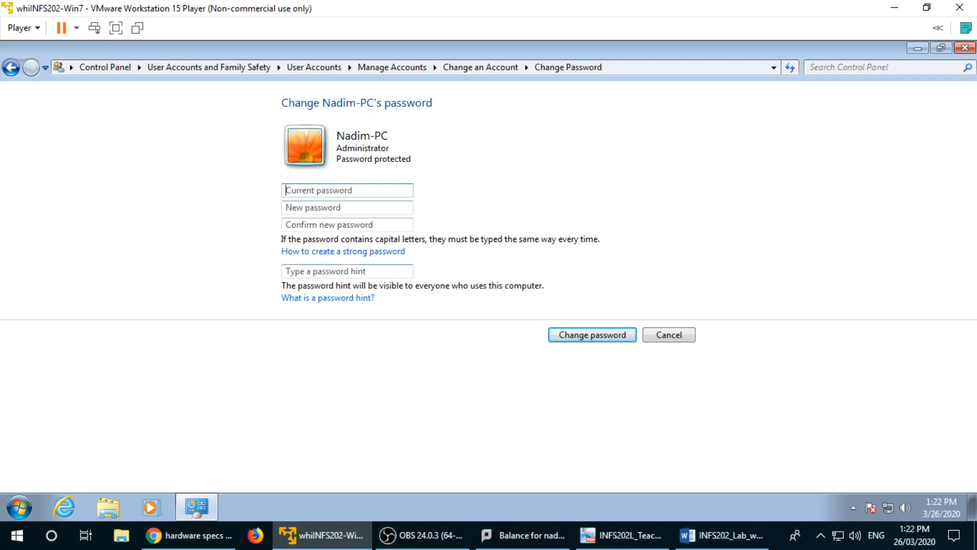
left_click(326, 270)
left_click(345, 191)
left_click(338, 208)
left_click(336, 225)
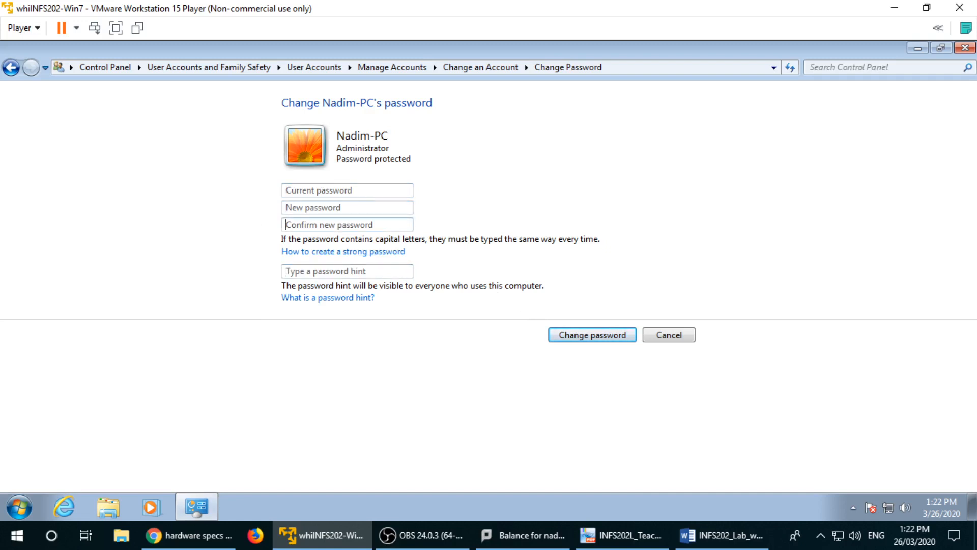
left_click(338, 207)
left_click(336, 225)
left_click(338, 207)
left_click(351, 271)
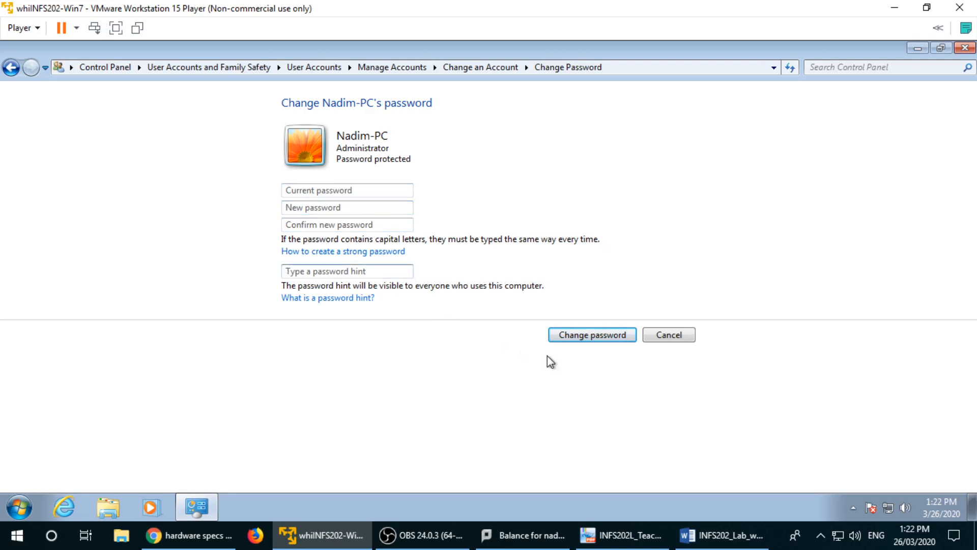
left_click(11, 67)
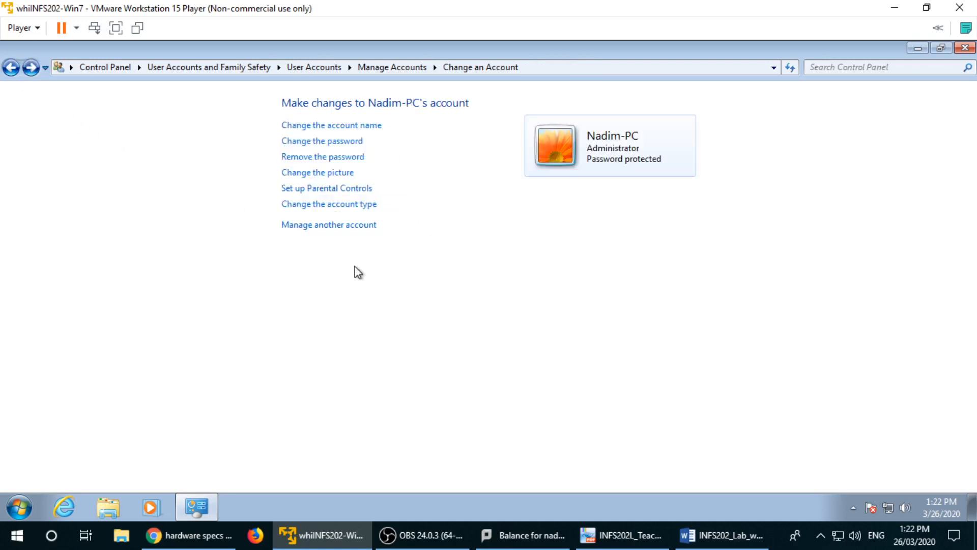
left_click(330, 174)
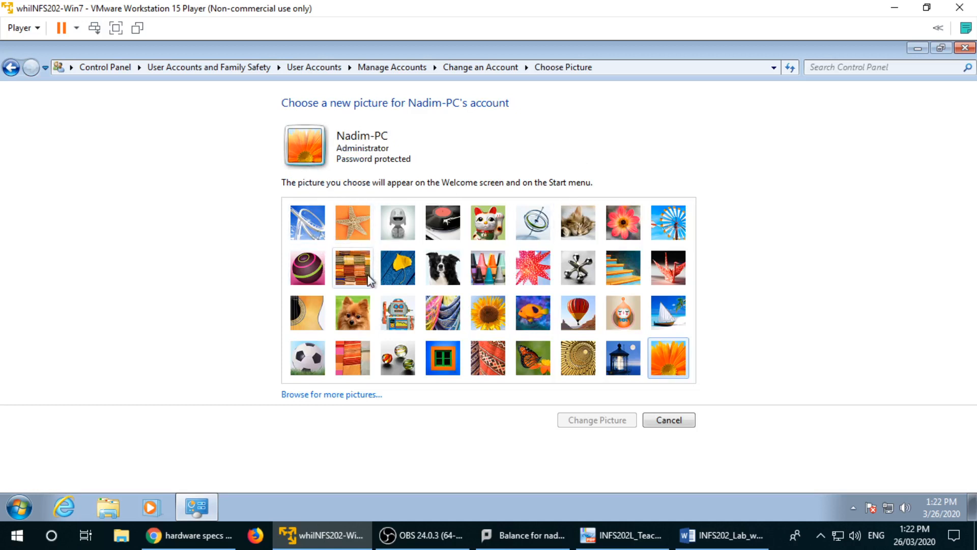
left_click(356, 395)
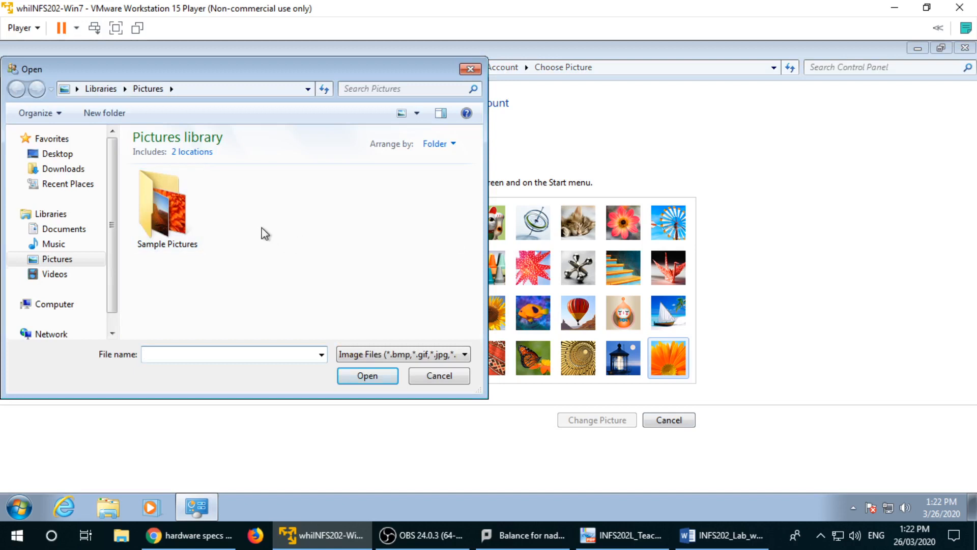
left_click(465, 71)
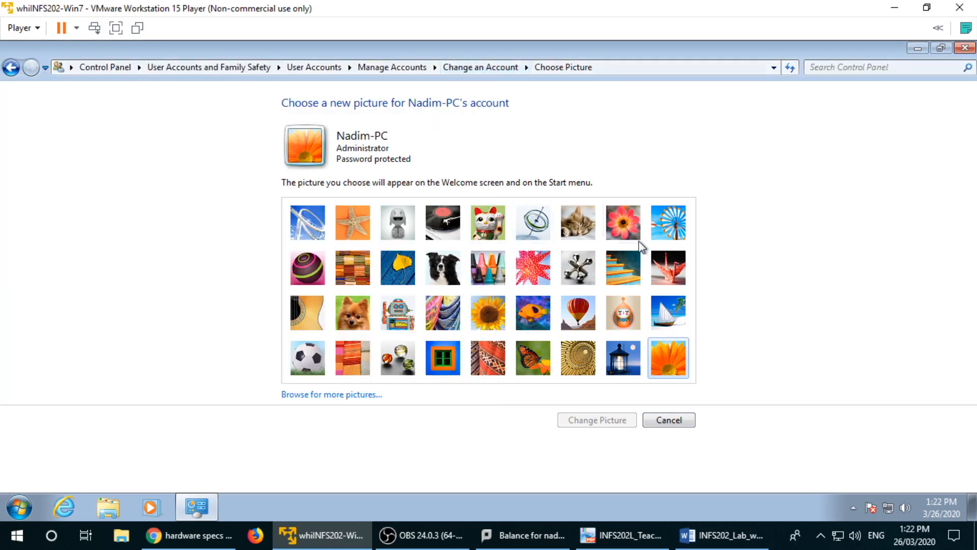
left_click(666, 420)
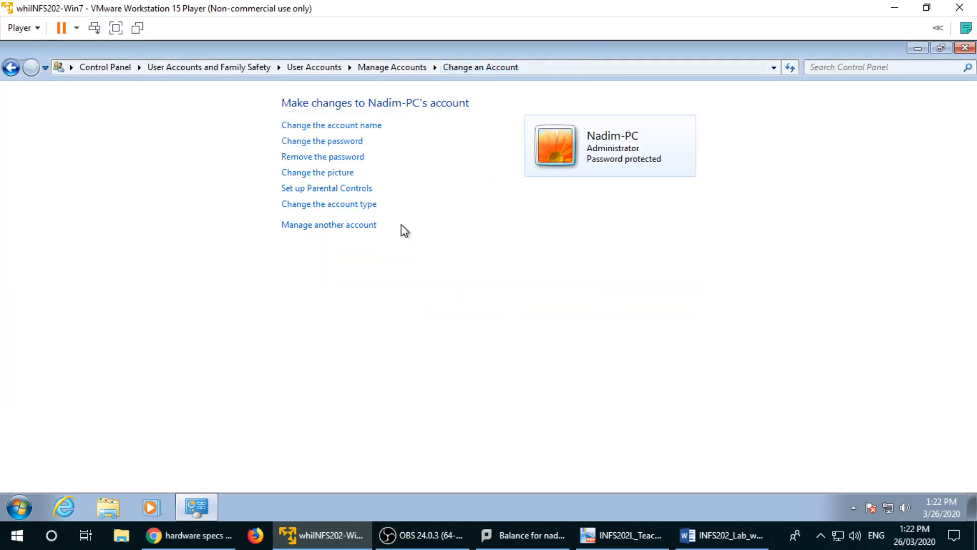
Step: Keep the account type as Administrator, then begin creating a new account via Manage another account
left_click(350, 206)
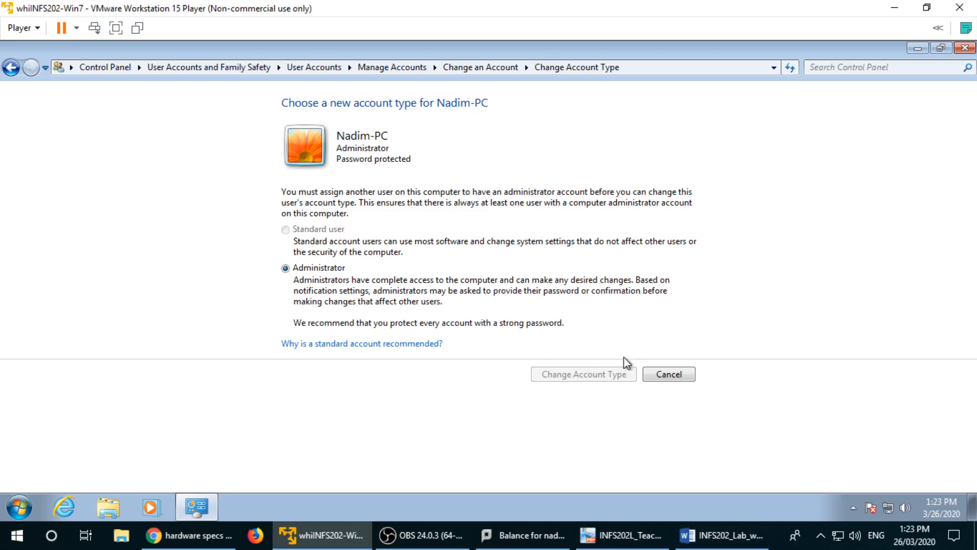
left_click(661, 376)
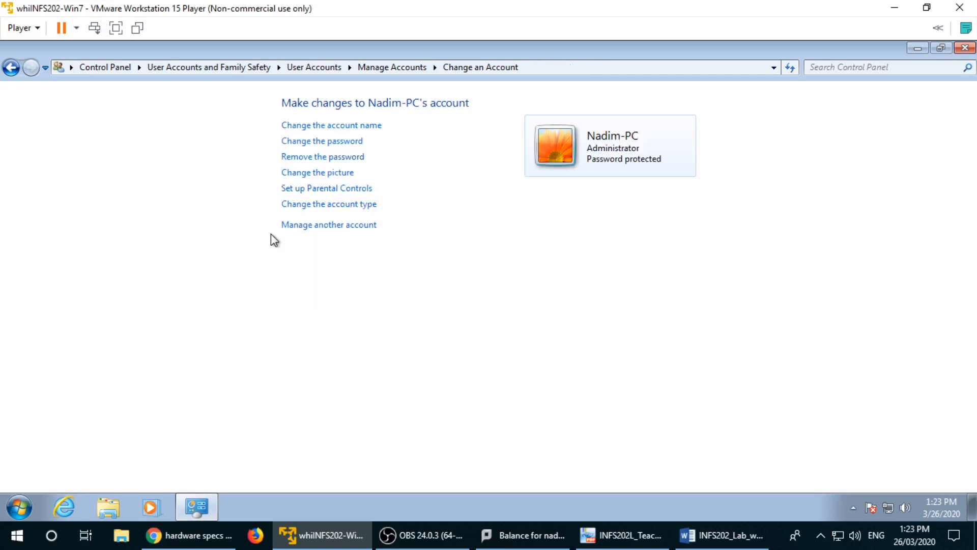
left_click(368, 227)
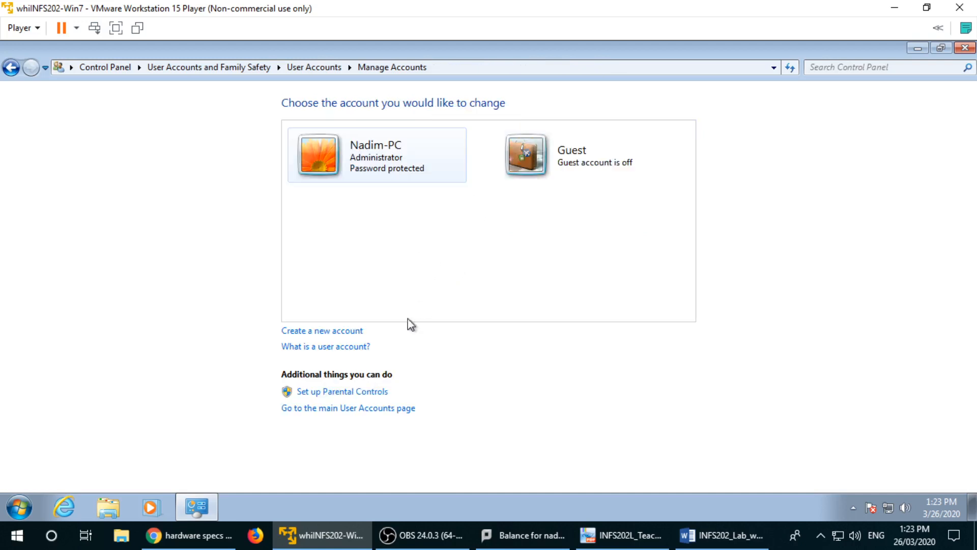
left_click(333, 332)
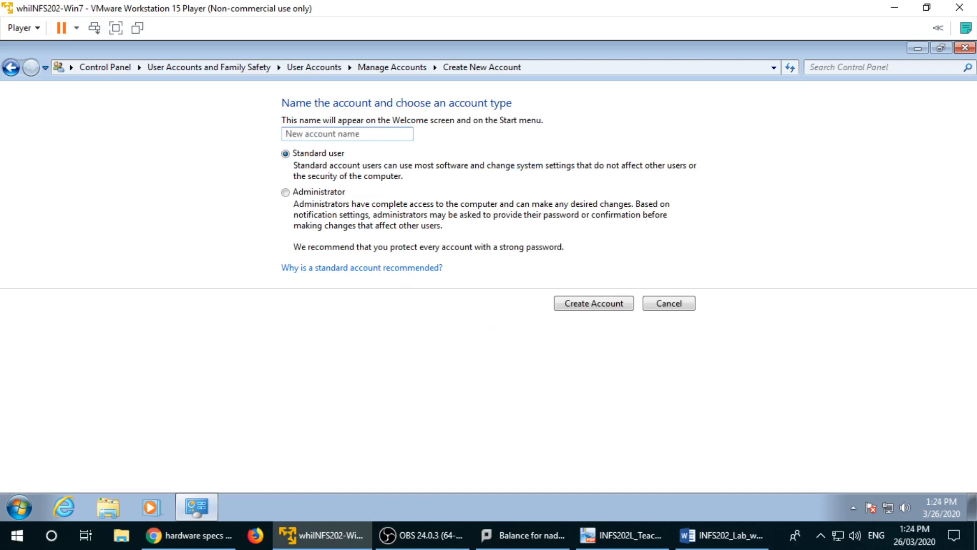
Step: Create the Standard user account user1 and open its Change an Account page
type("user1")
left_click(307, 193)
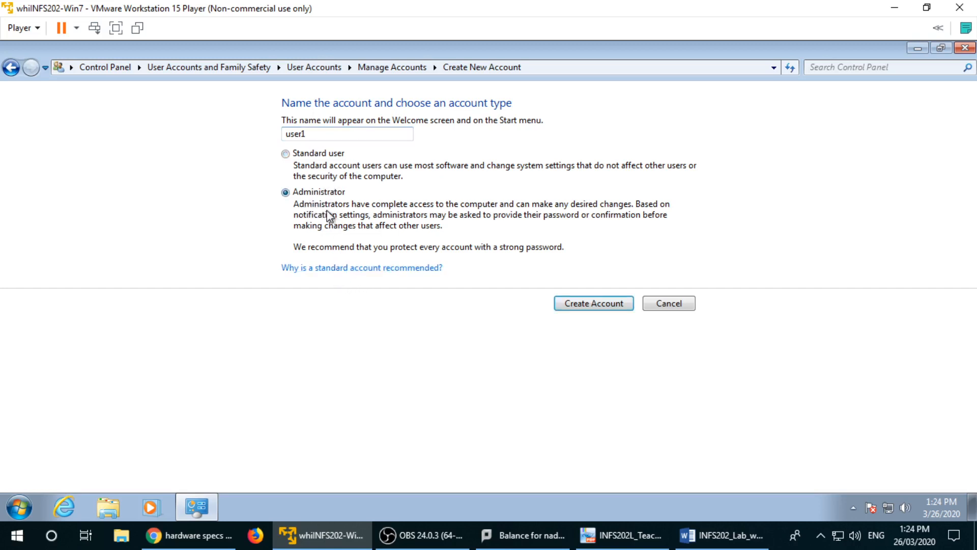
left_click(305, 153)
left_click(575, 308)
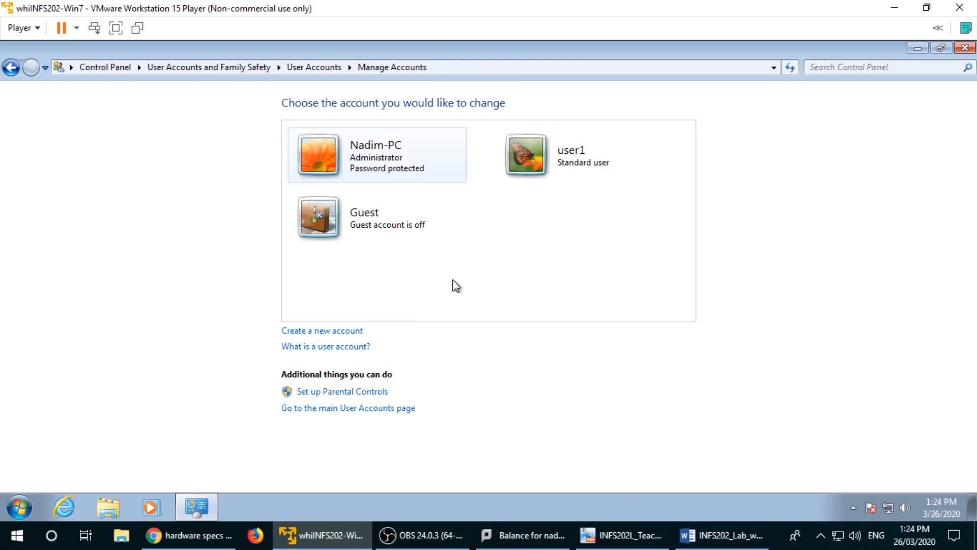
left_click(552, 160)
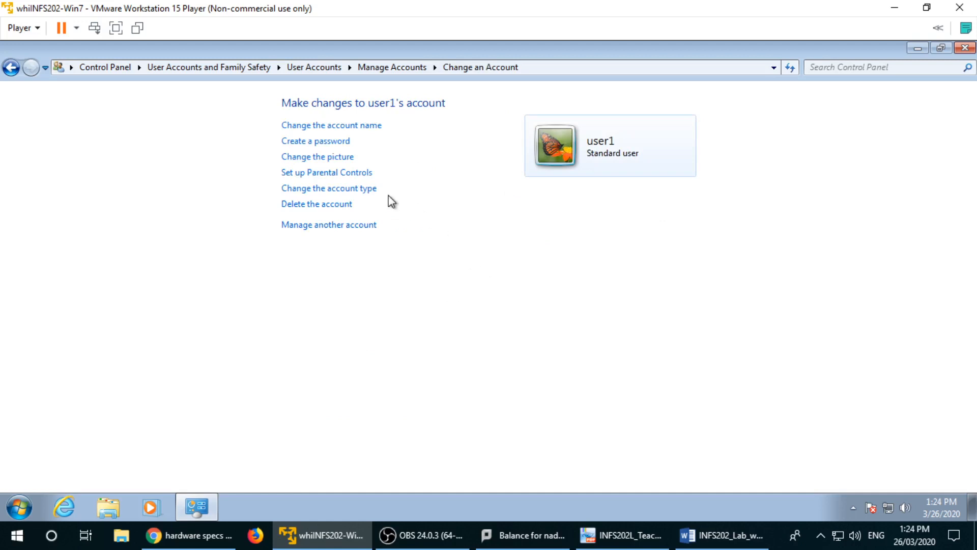
Step: Set a new password for user1, confirm it, and add a password hint
left_click(331, 143)
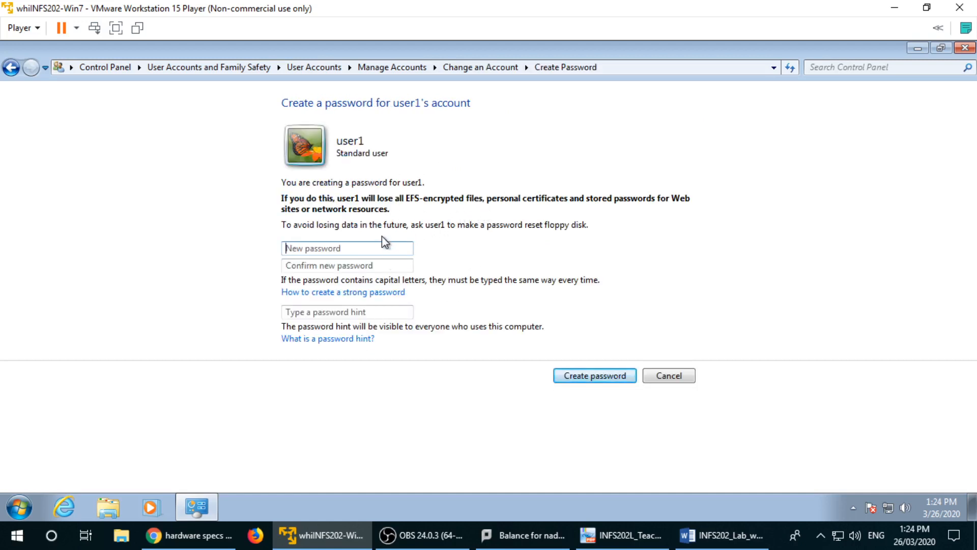
type("1234")
key("BackSpace")
key("BackSpace")
key("BackSpace")
key("BackSpace")
type("123456")
key("Tab")
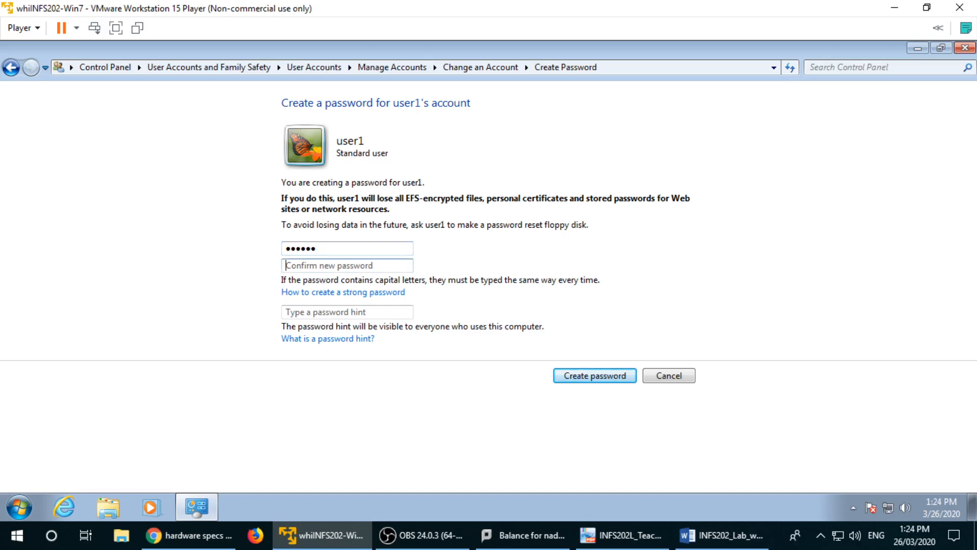
type("123456")
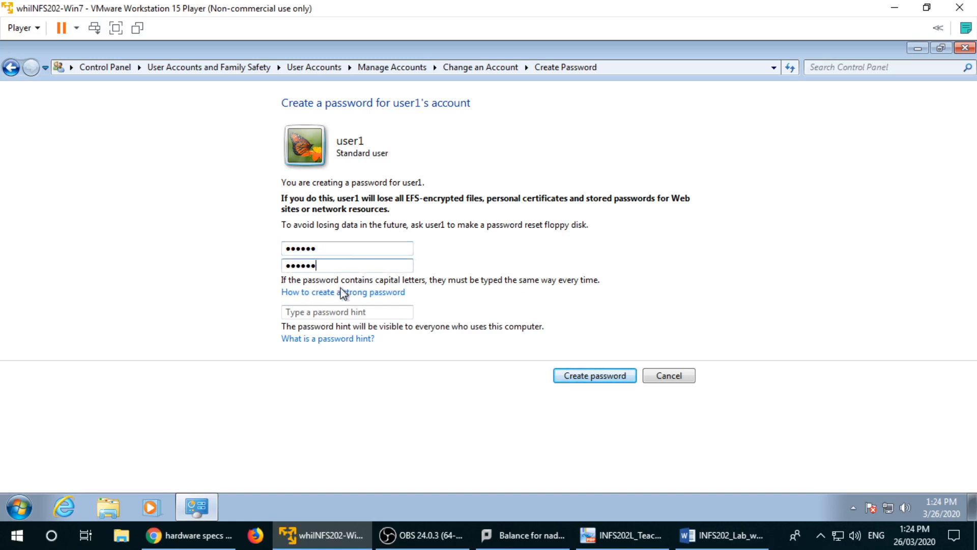
key("Tab")
type("123")
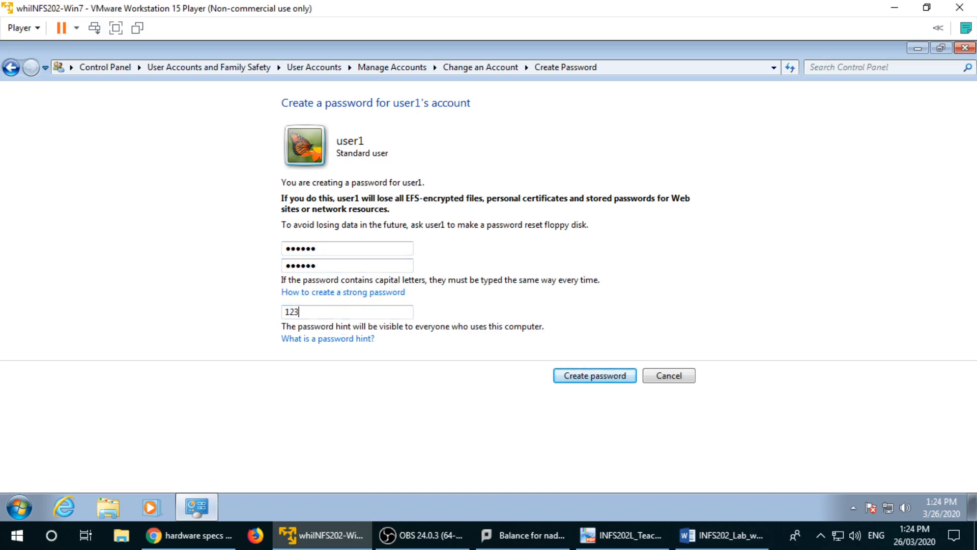
type("456")
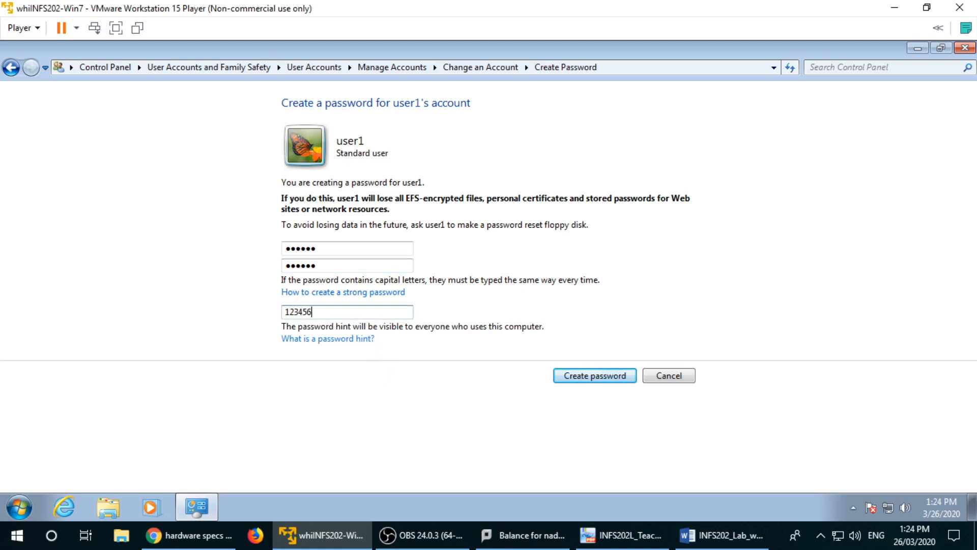
key("ctrl+a")
left_click(588, 380)
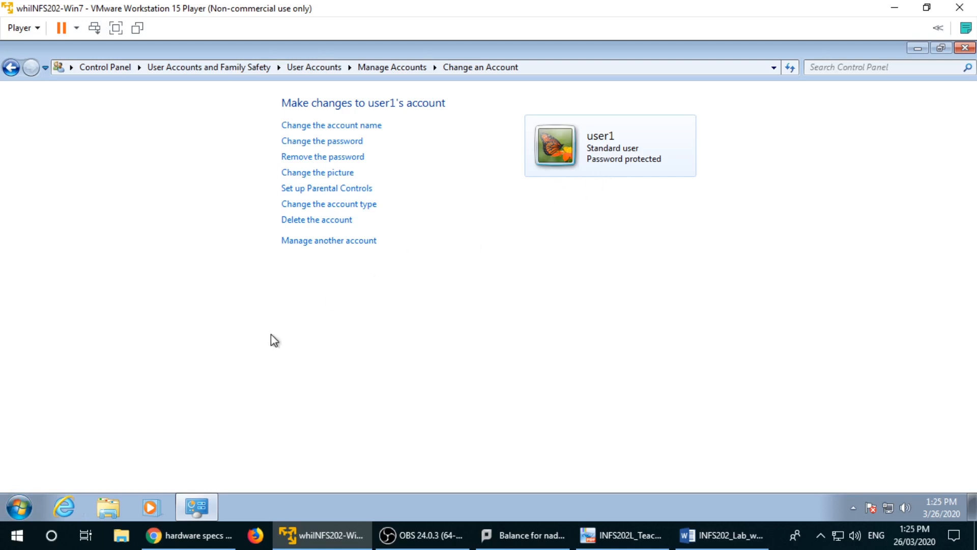
Step: Switch user from the Start menu and sign in to user1 with its password
left_click(20, 508)
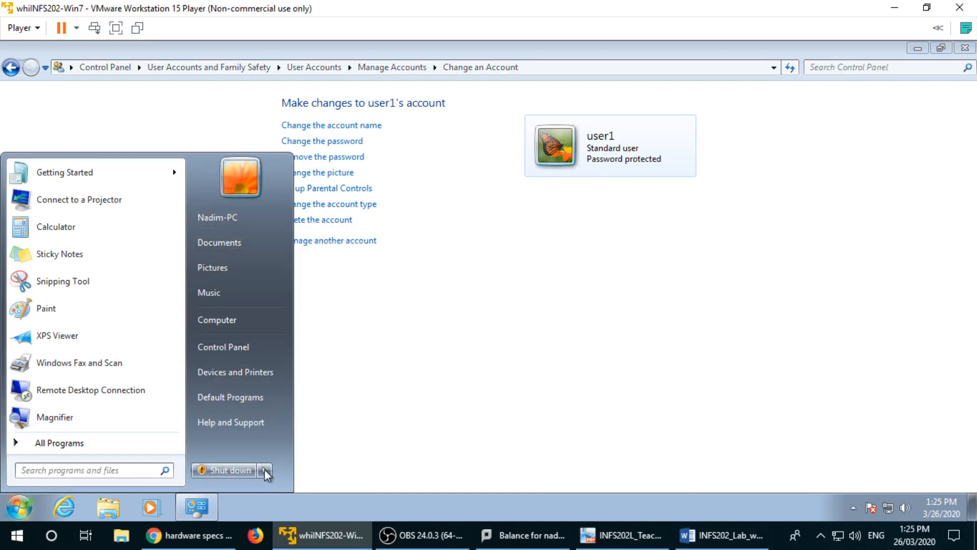
mouse_move(264, 468)
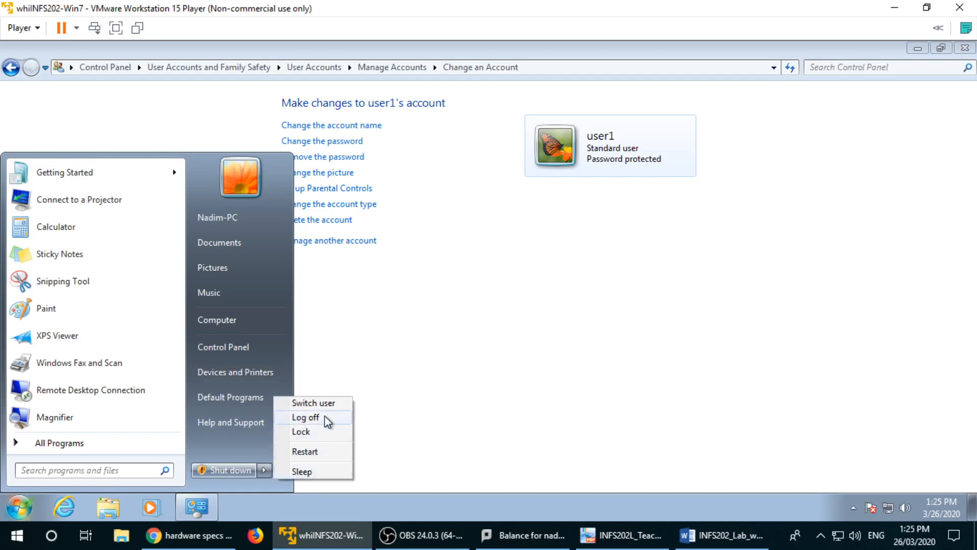
left_click(325, 403)
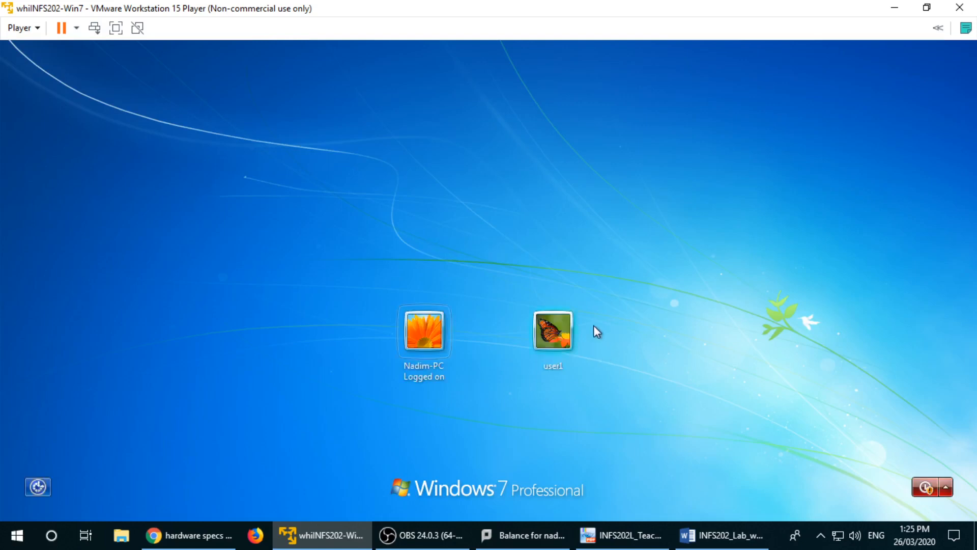
left_click(548, 342)
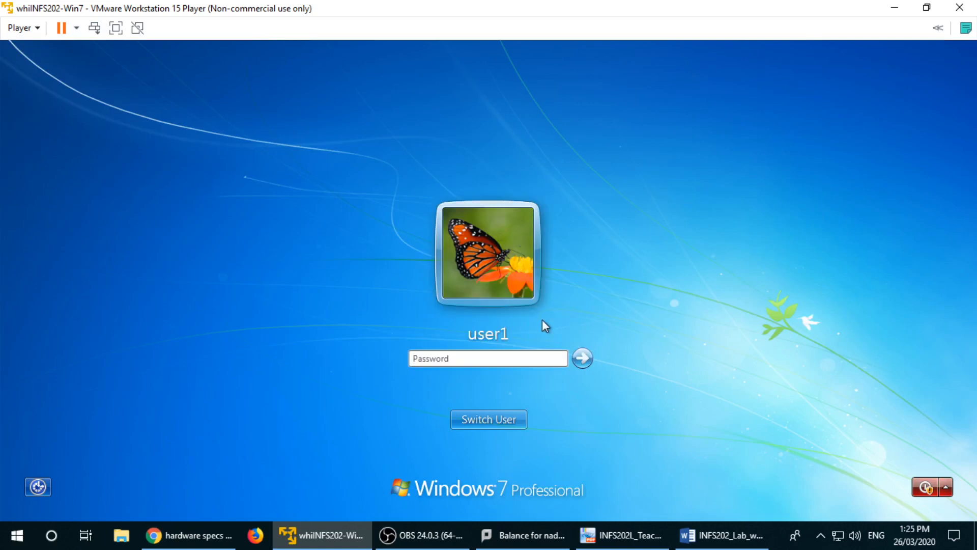
type("******")
key("Return")
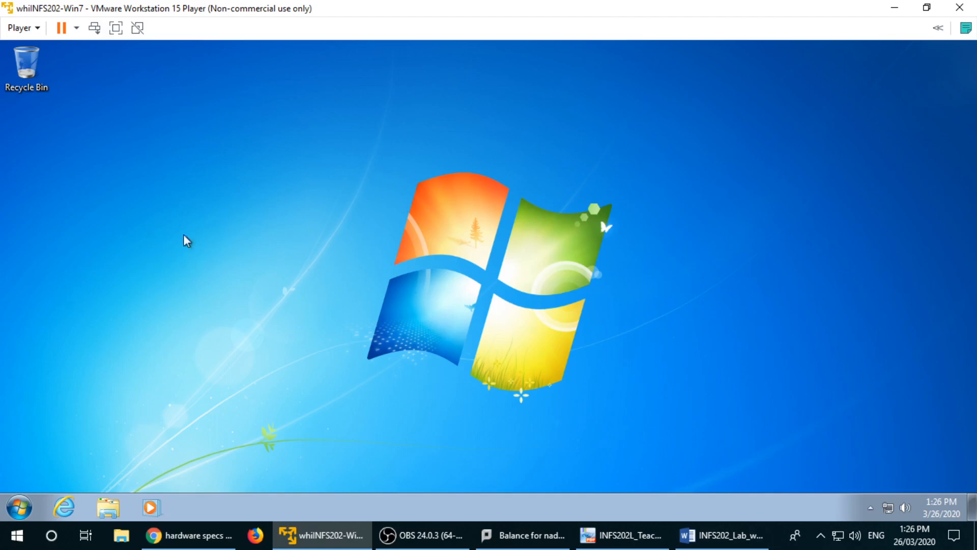
Step: Browse from Computer through Local Disk (C:) and Users into the user1 profile folder
left_click(21, 502)
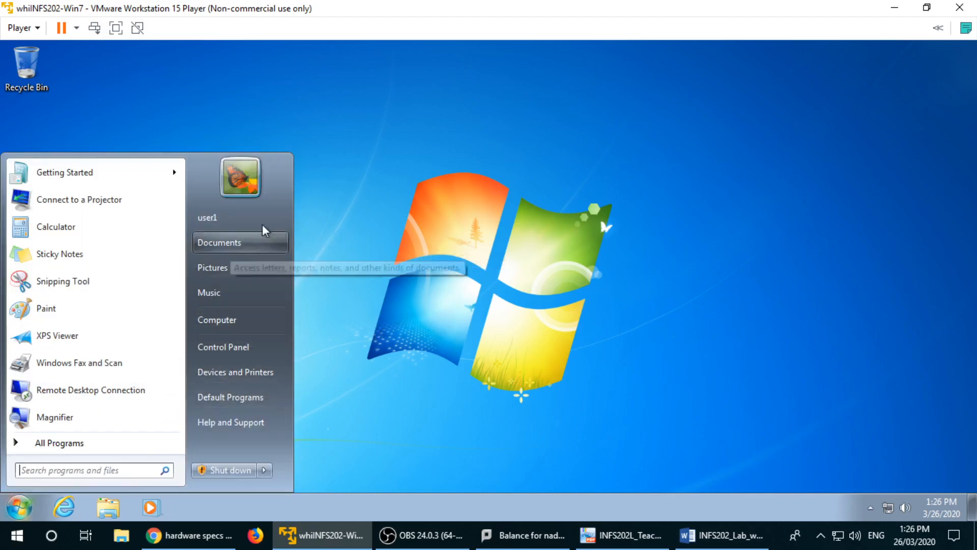
left_click(257, 325)
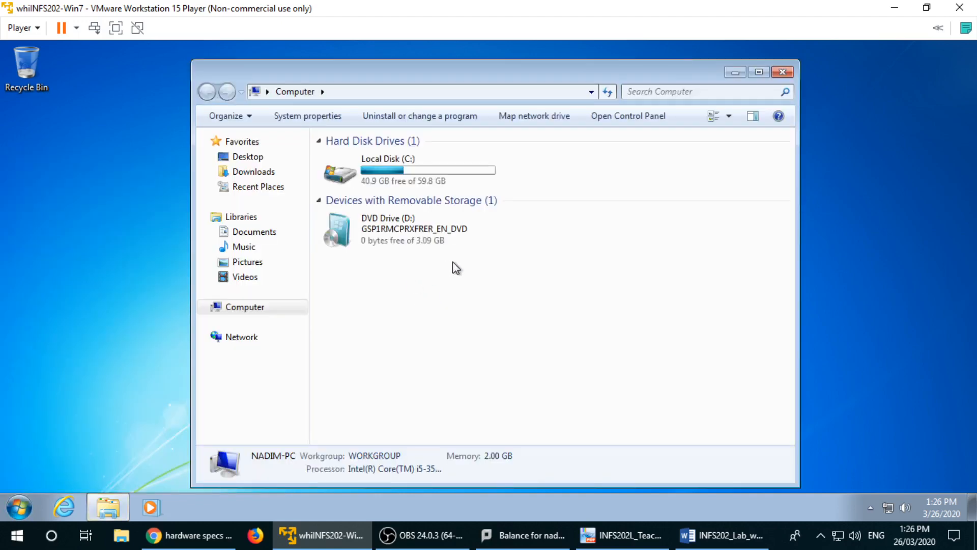
double_click(379, 168)
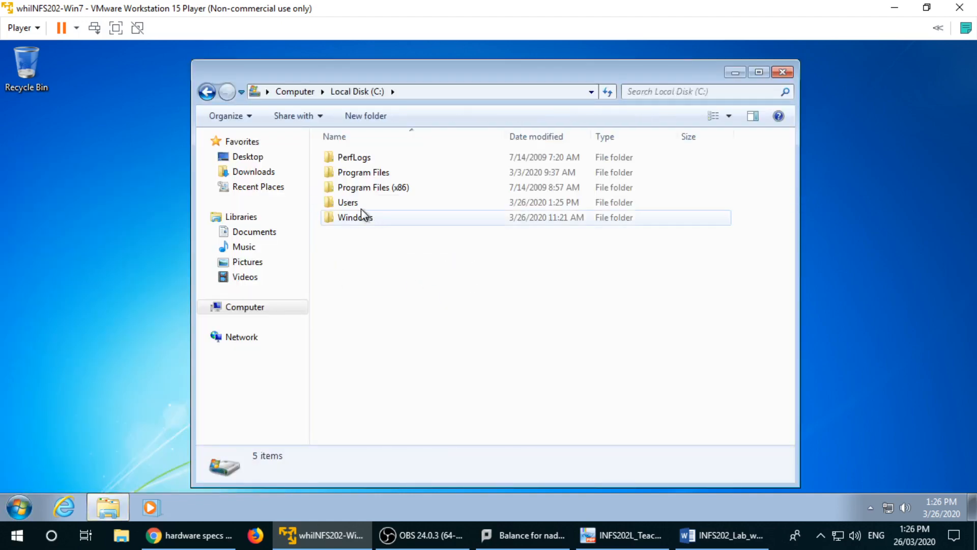
double_click(359, 206)
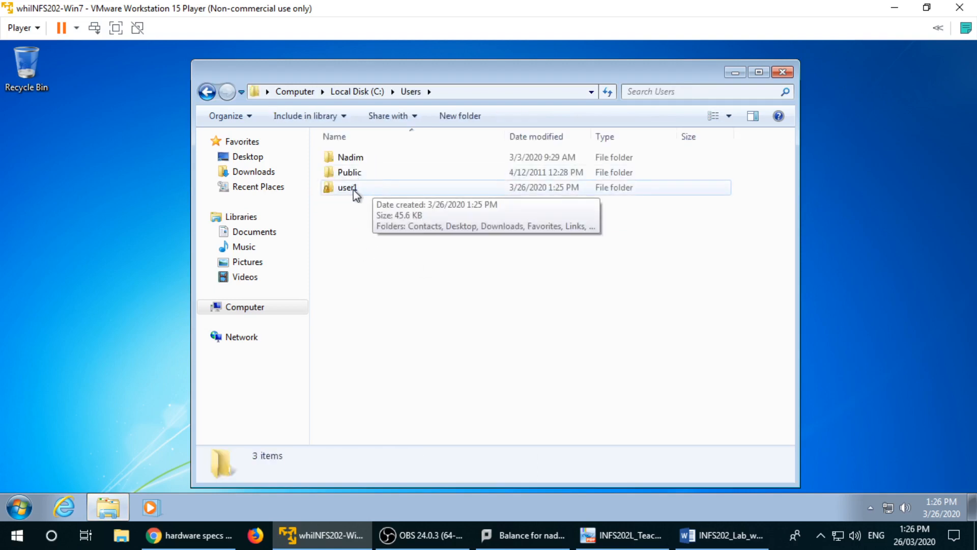
double_click(352, 188)
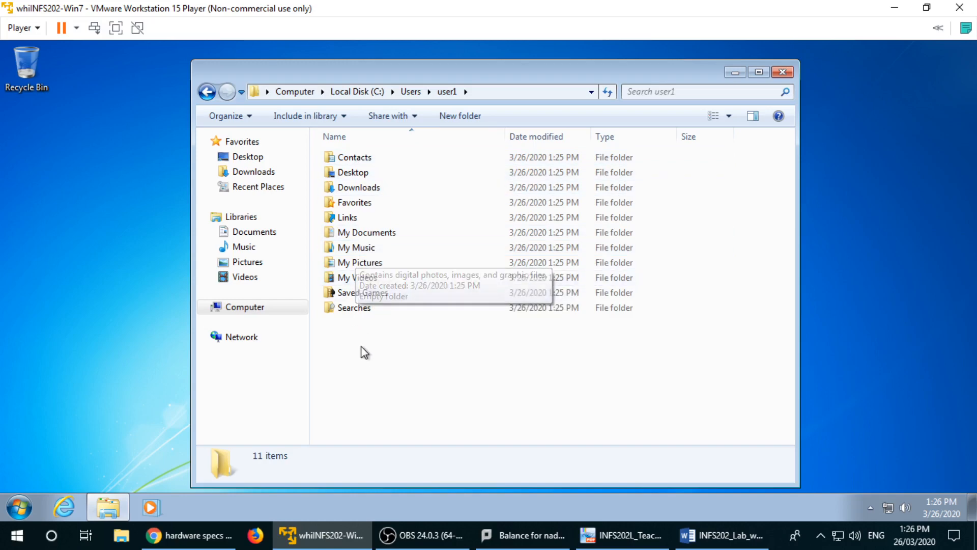
Step: Select all eleven user1 folders, check that My Videos is empty, and return to user1
left_click_drag(363, 350, 324, 155)
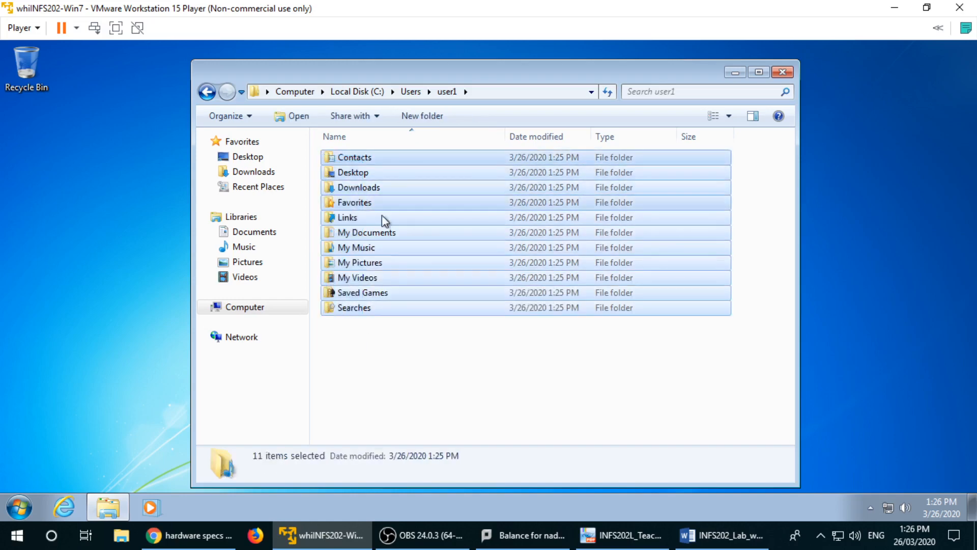
left_click_drag(370, 328, 331, 151)
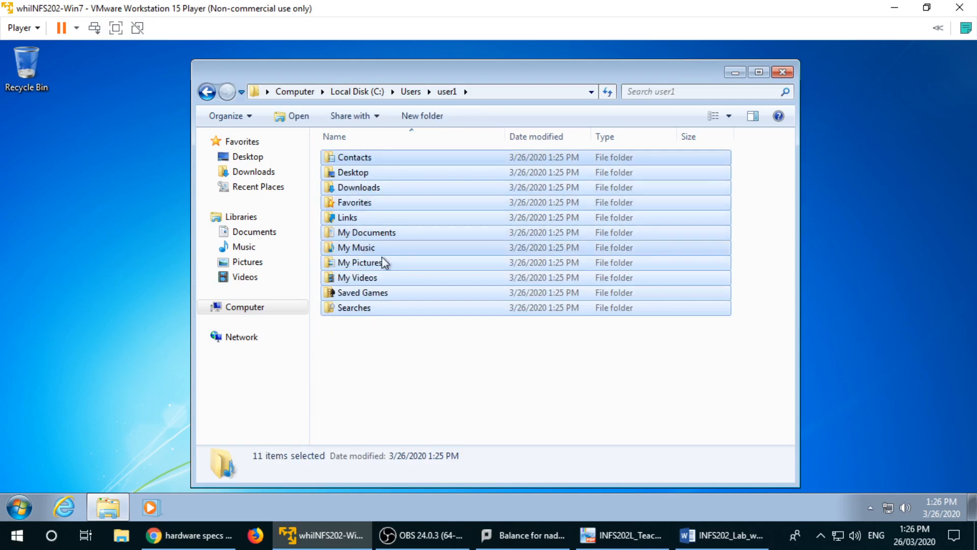
double_click(376, 279)
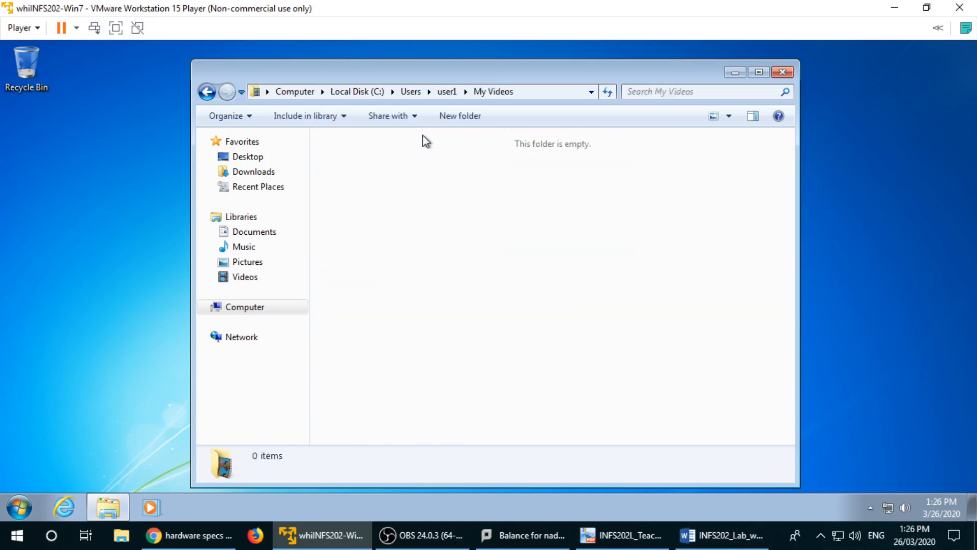
left_click(447, 93)
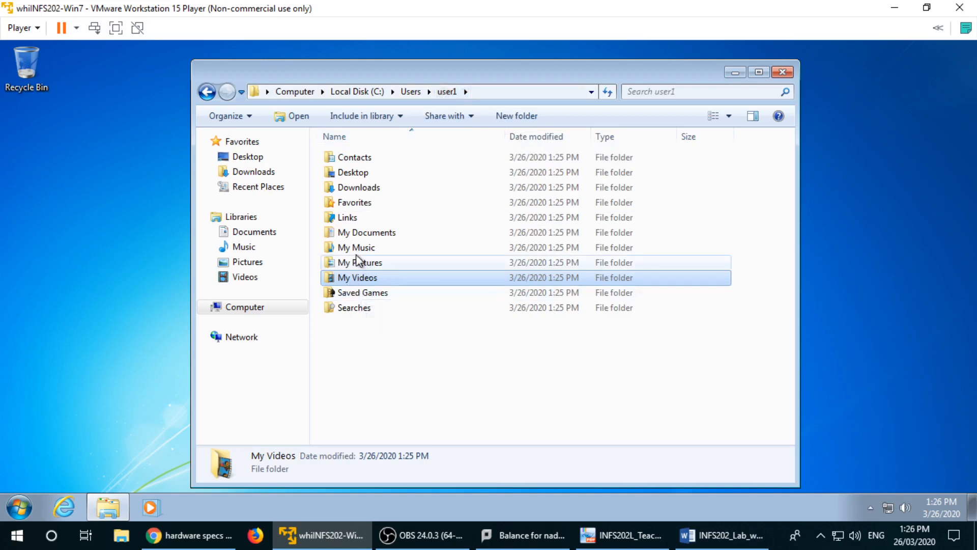
Step: Select various user1 folders, then clear the selection
left_click_drag(379, 333, 345, 254)
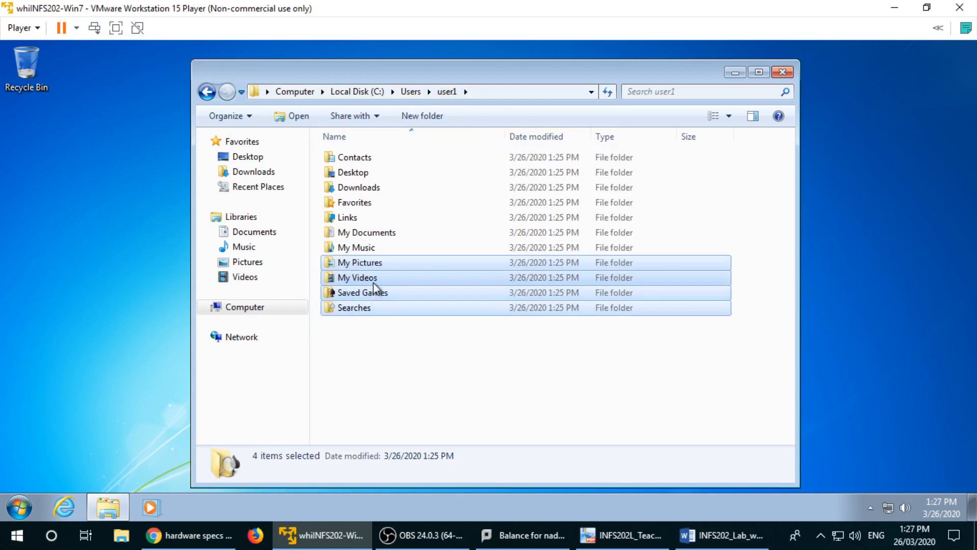
left_click(374, 282)
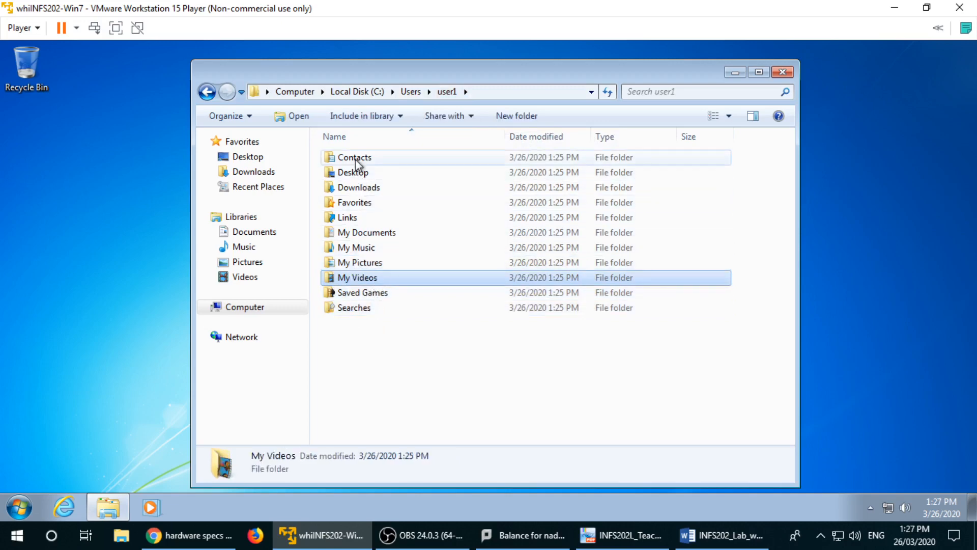
left_click_drag(371, 340, 343, 160)
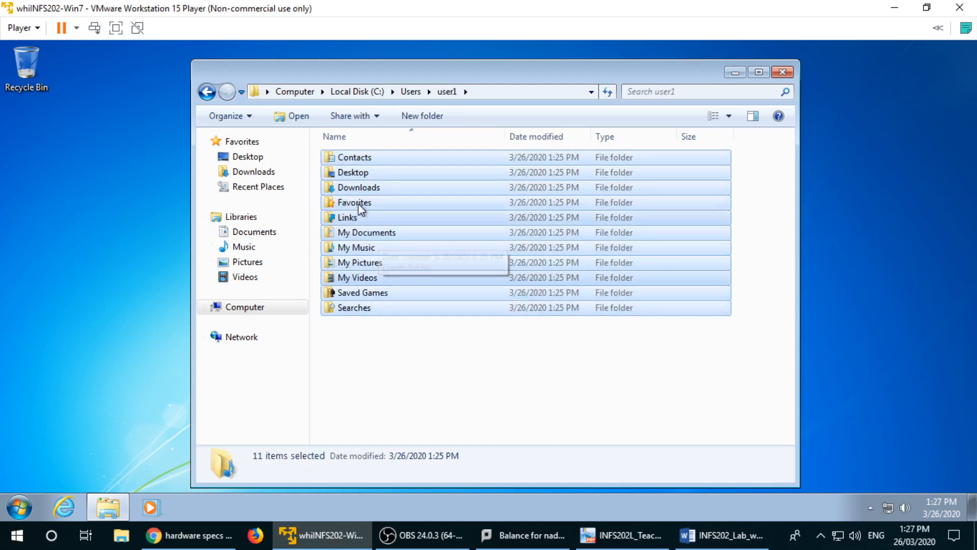
left_click(387, 344)
Step: Go up through Users to the Local Disk (C:) root folder listing
left_click(410, 92)
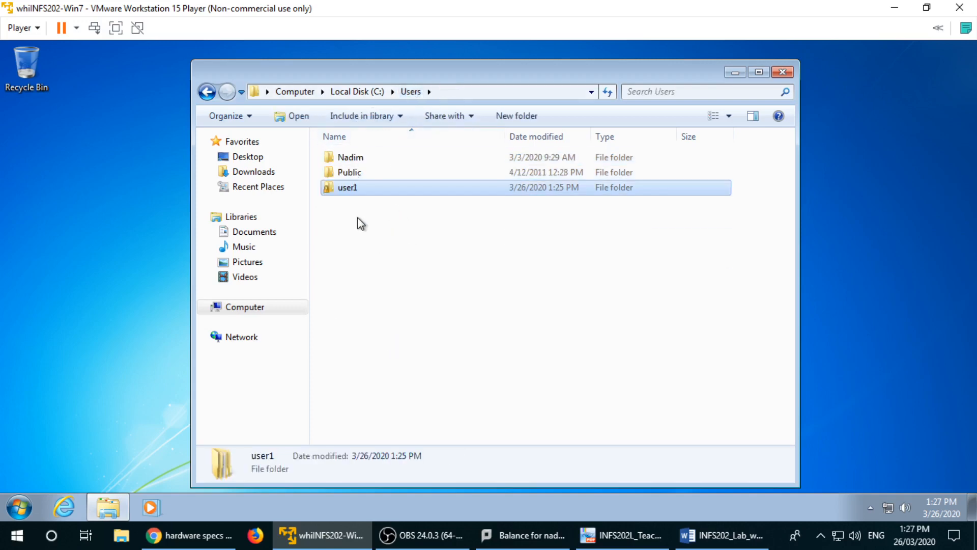
left_click(355, 92)
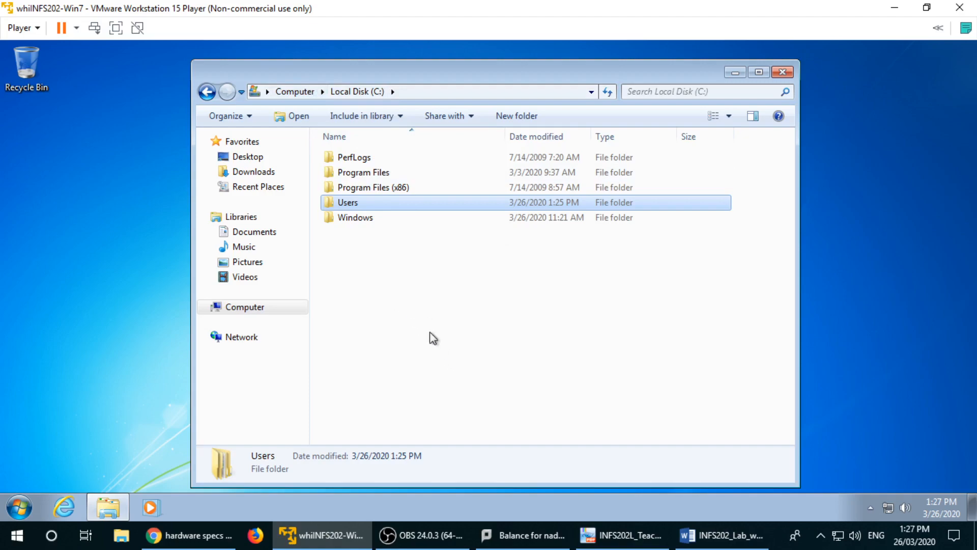
left_click(720, 535)
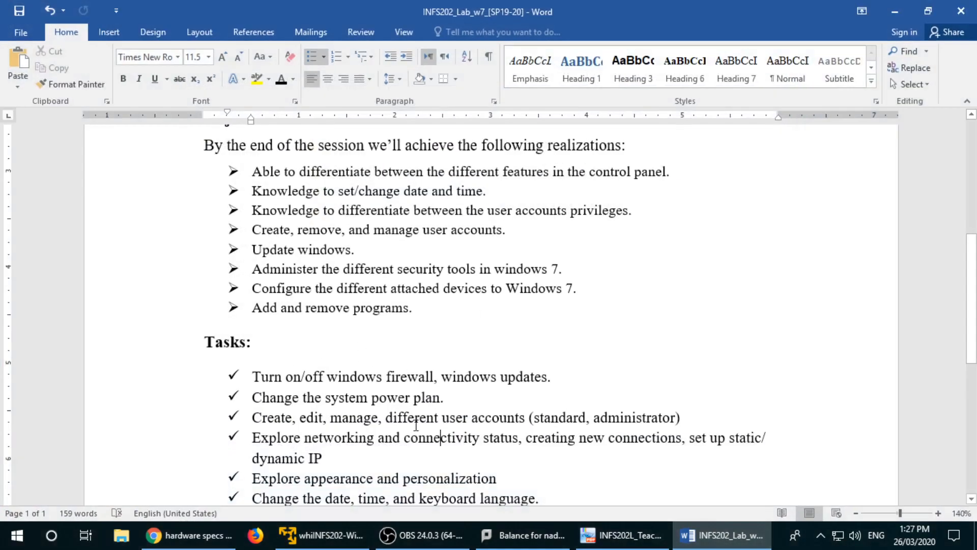
left_click(697, 532)
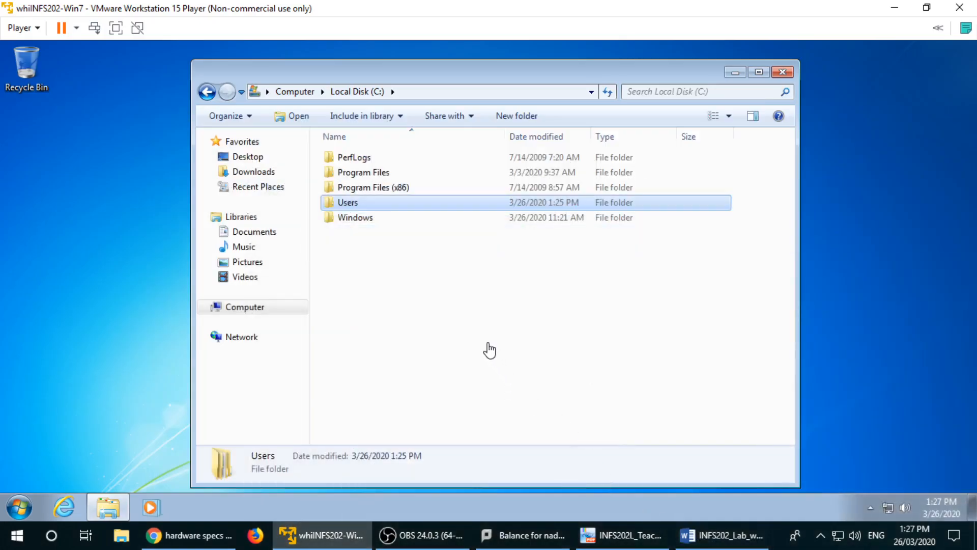
Step: Close Explorer, switch user, and sign in to the administrator account with its password
left_click(783, 72)
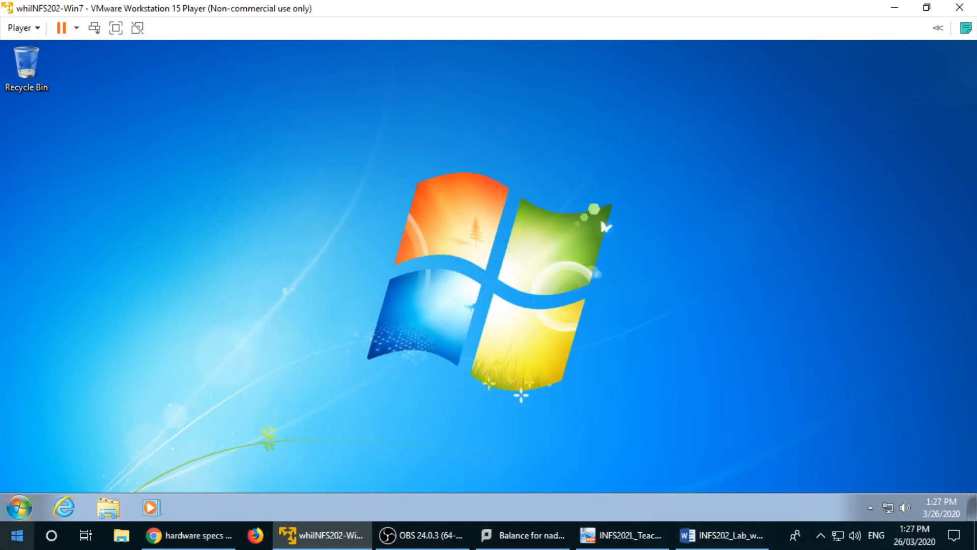
left_click(19, 507)
mouse_move(272, 468)
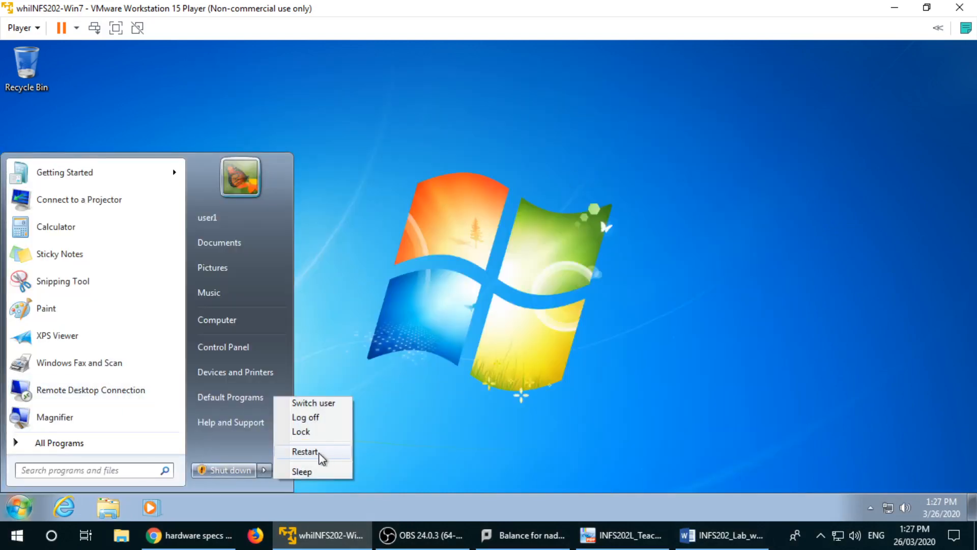
left_click(315, 402)
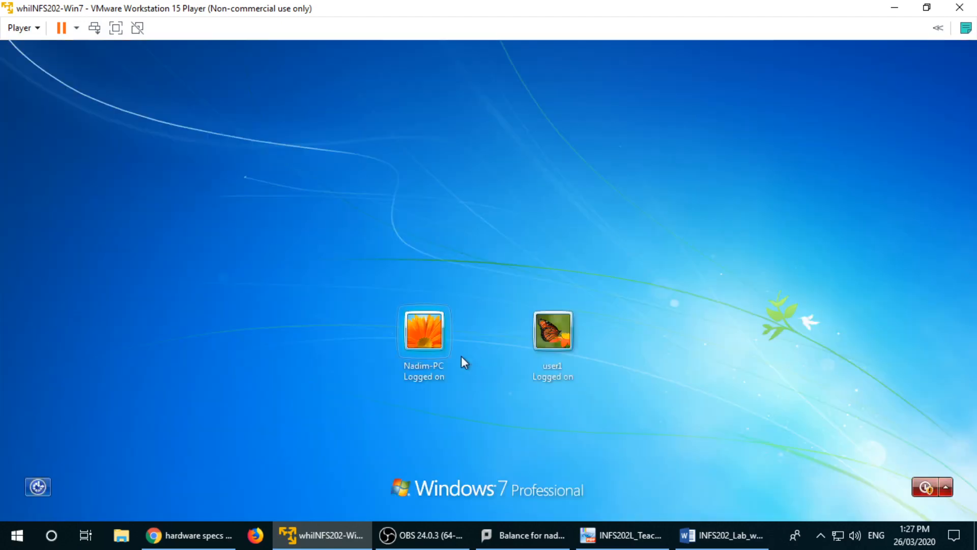
left_click(429, 342)
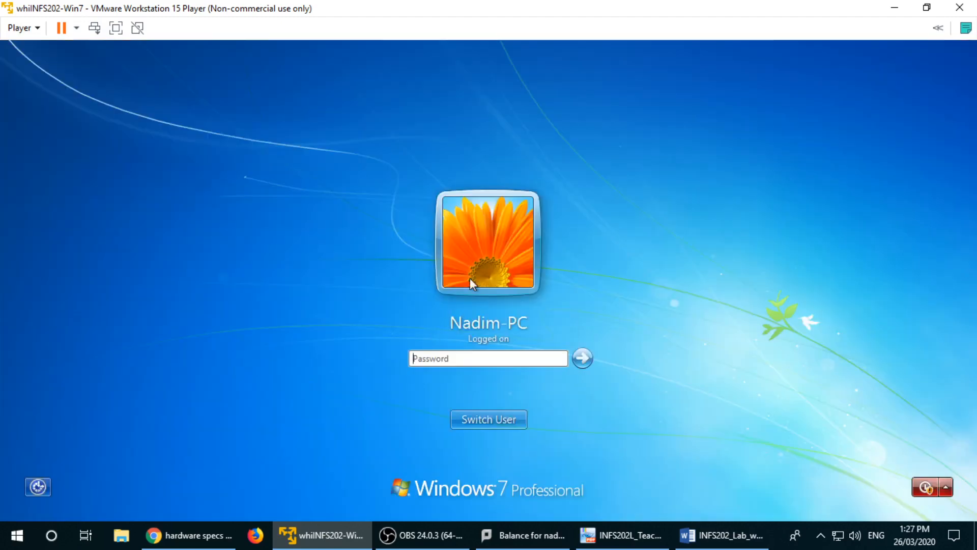
type("********")
key("Return")
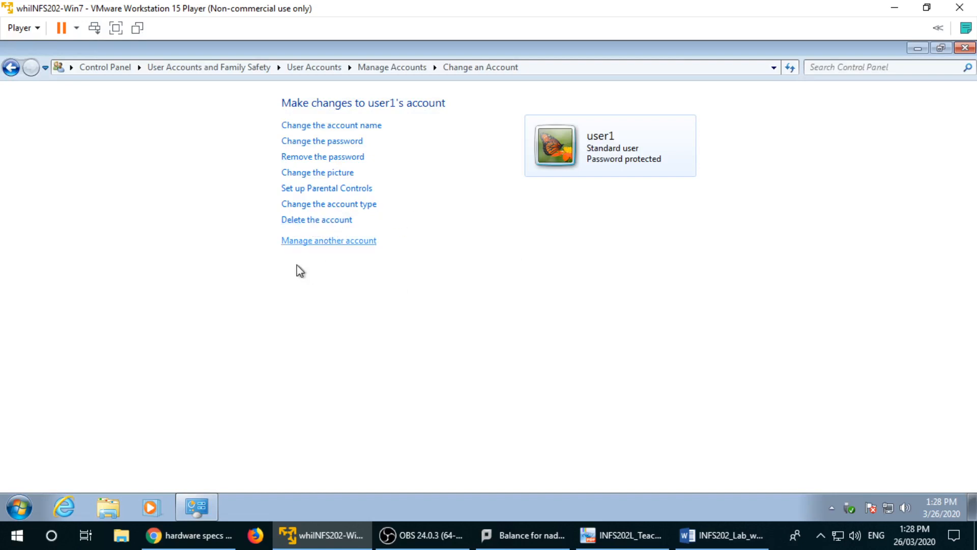
Step: Switch user again from the administrator's Start menu
left_click(3, 511)
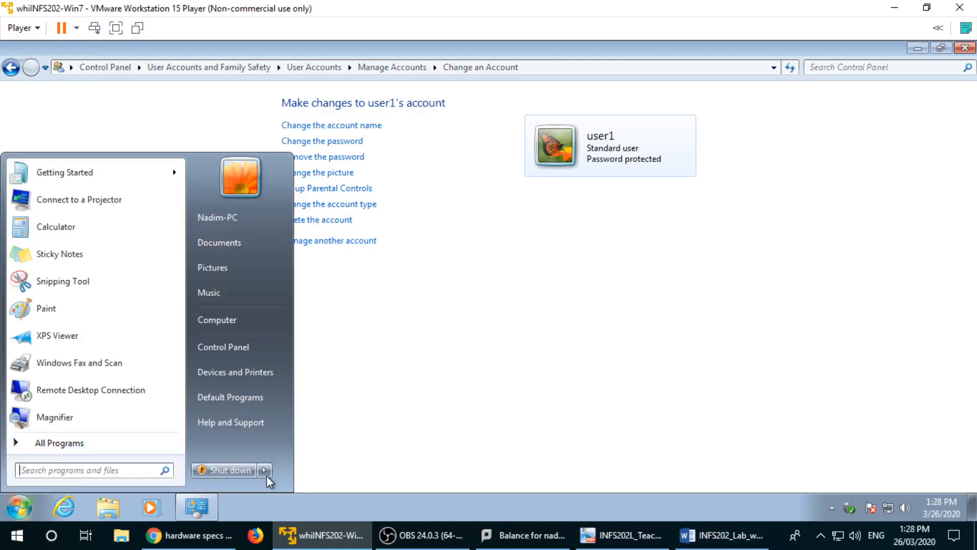
mouse_move(266, 474)
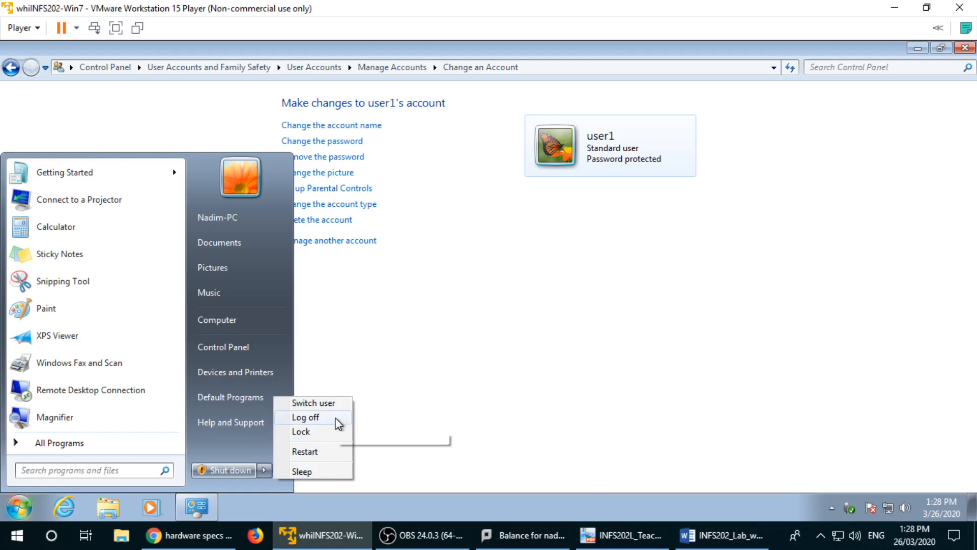
left_click(332, 403)
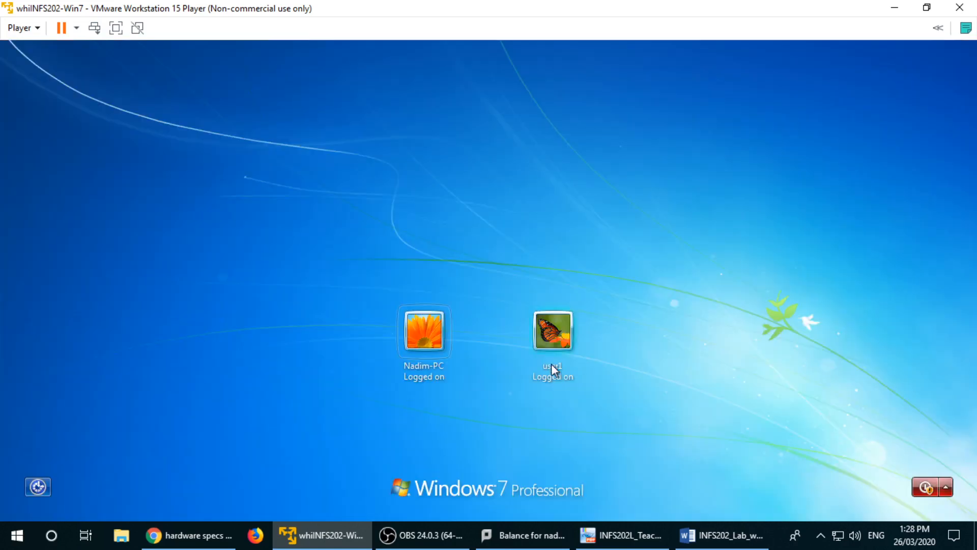
Step: Sign in to user1 with its password, re-entering it after the first attempt fails
left_click(554, 328)
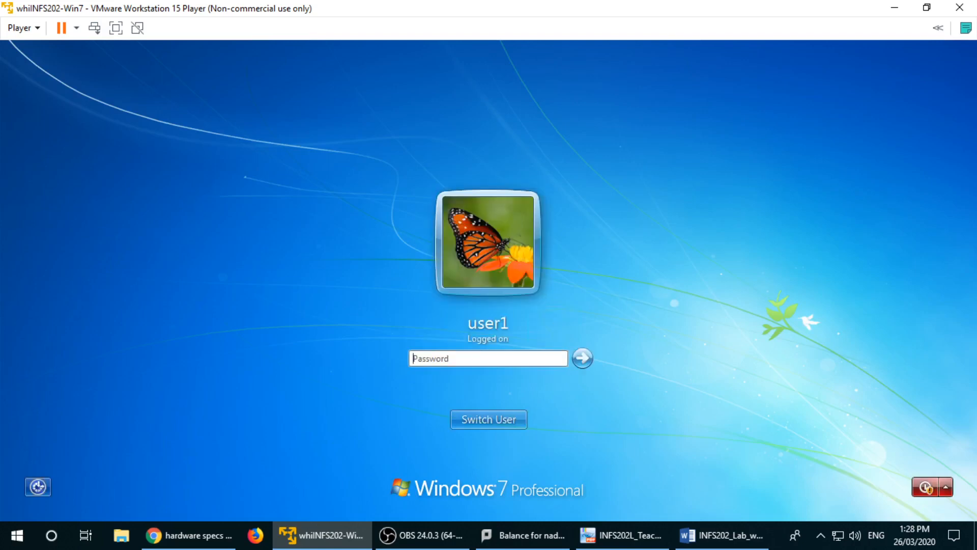
type("123456")
key("Return")
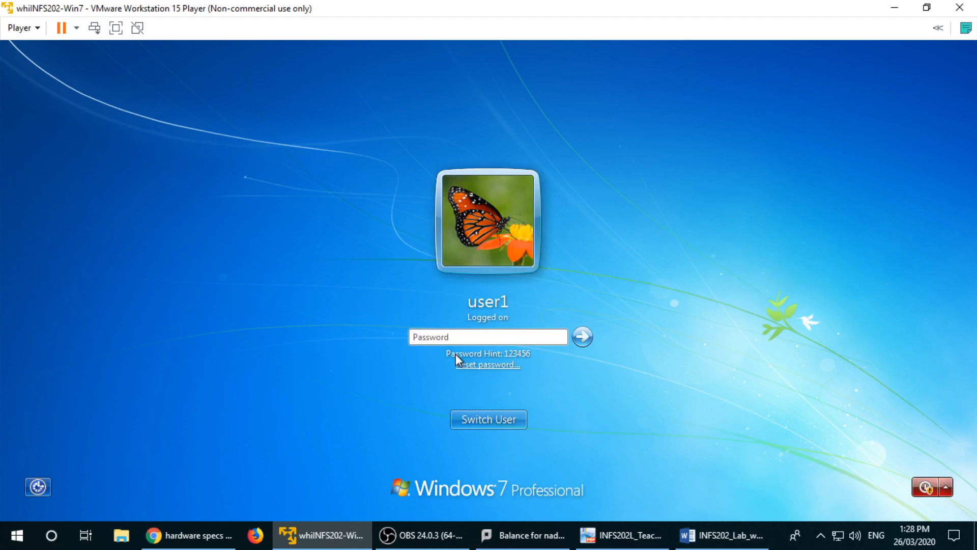
type("123456")
key("Return")
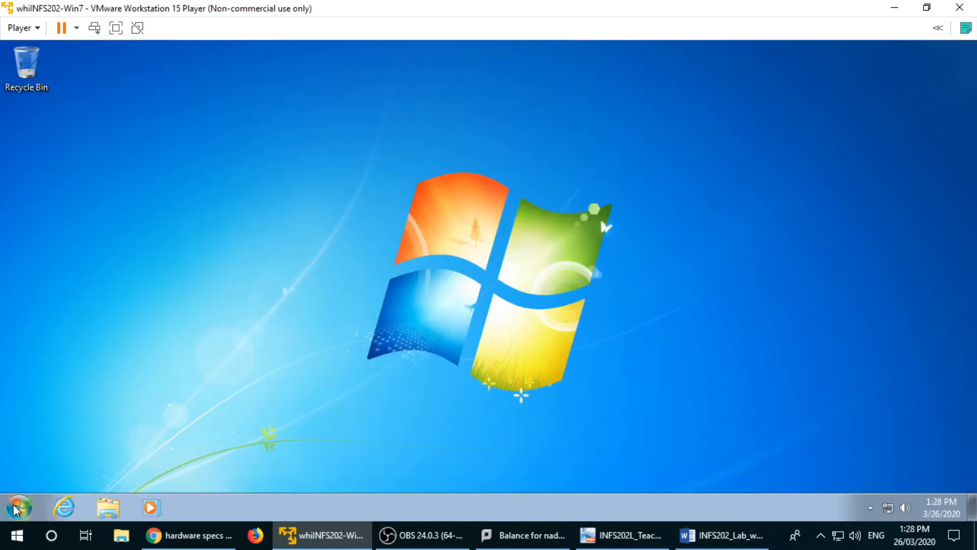
Step: Open Control Panel > User Accounts and Family Safety > User Accounts > Manage another account
left_click(15, 509)
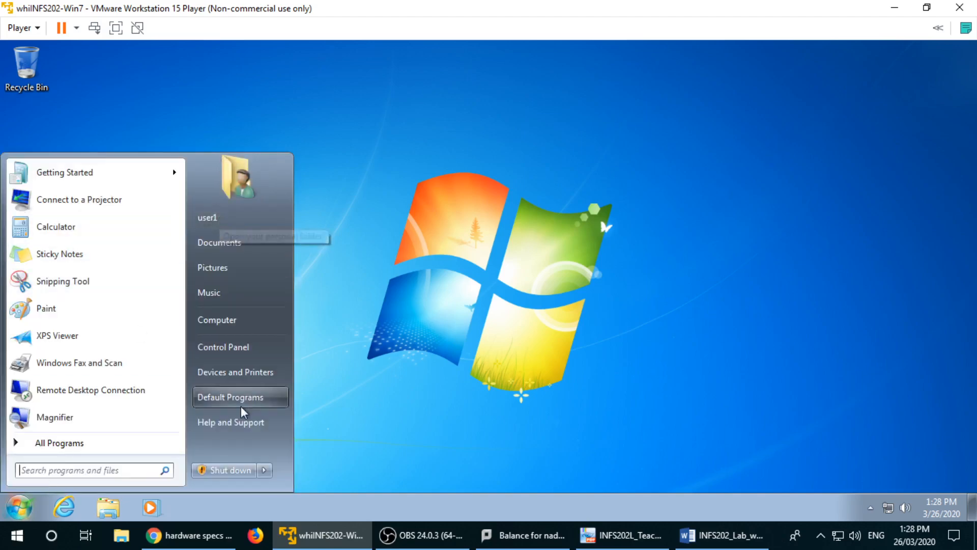
left_click(265, 346)
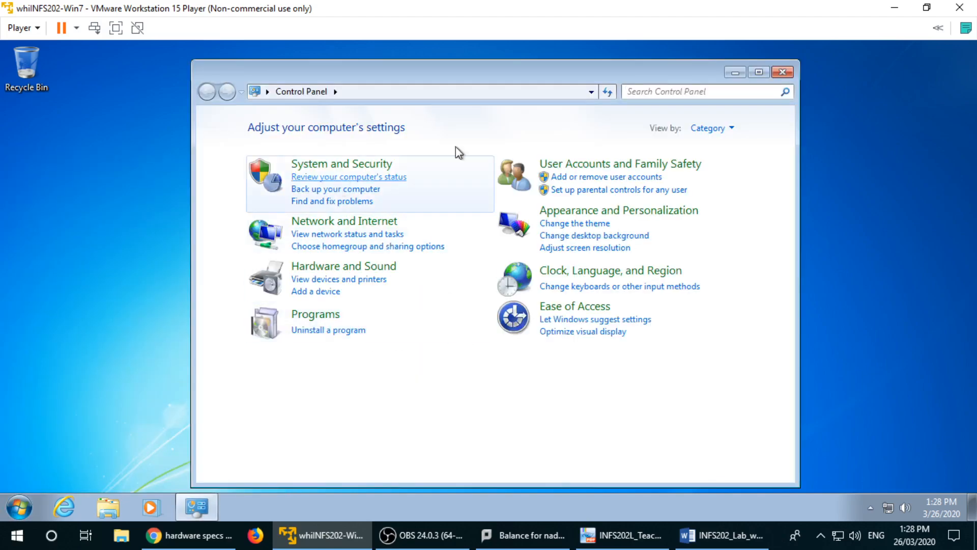
left_click(560, 164)
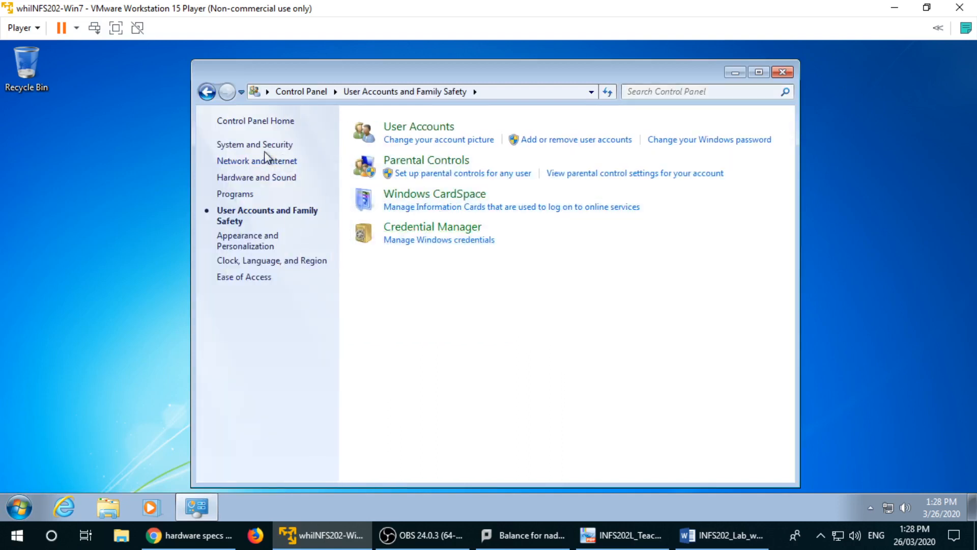
left_click(411, 131)
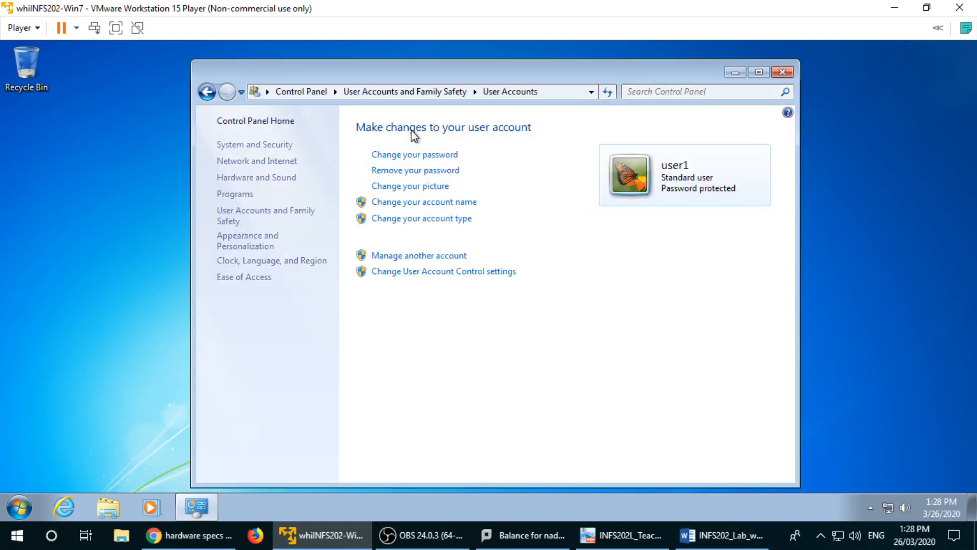
left_click(425, 255)
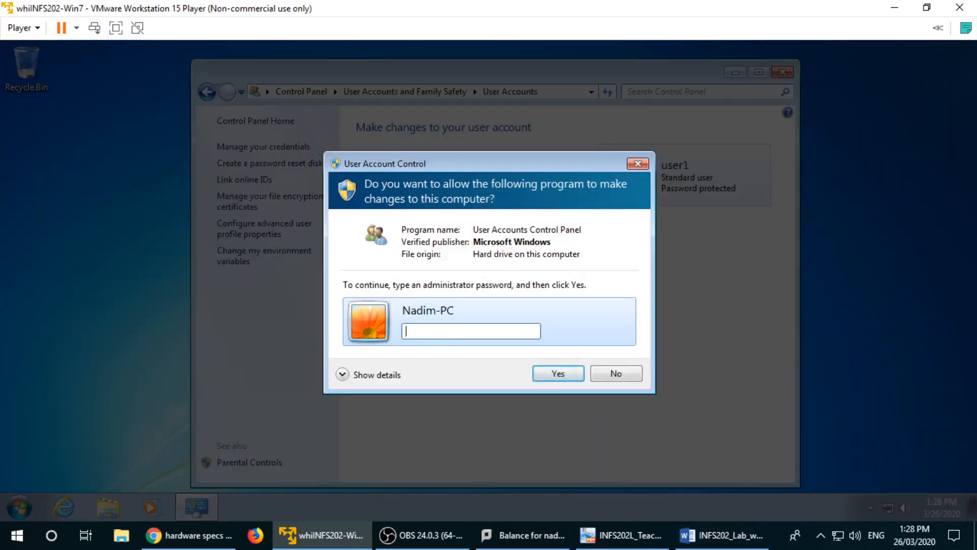
Step: Approve the User Account Control prompt with the administrator password
left_click_drag(483, 164, 634, 155)
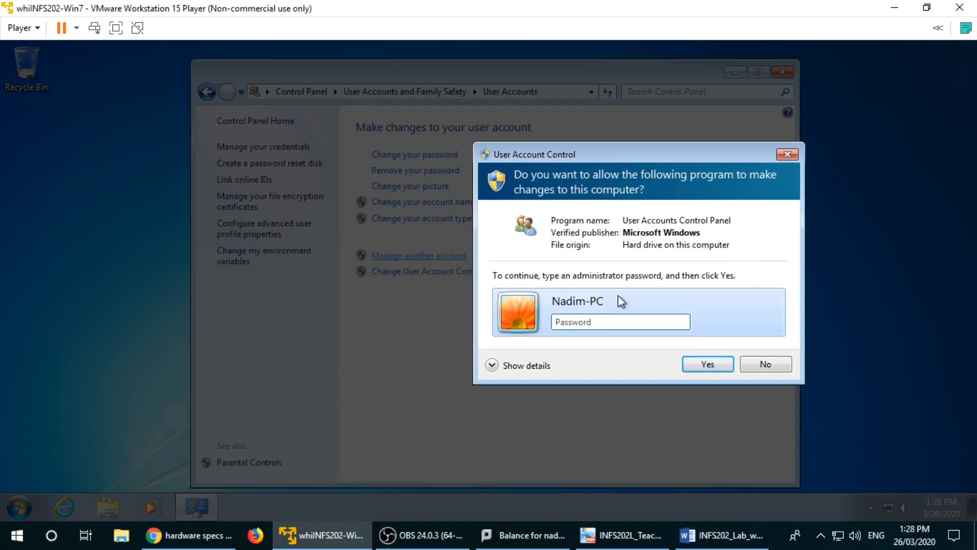
left_click(584, 323)
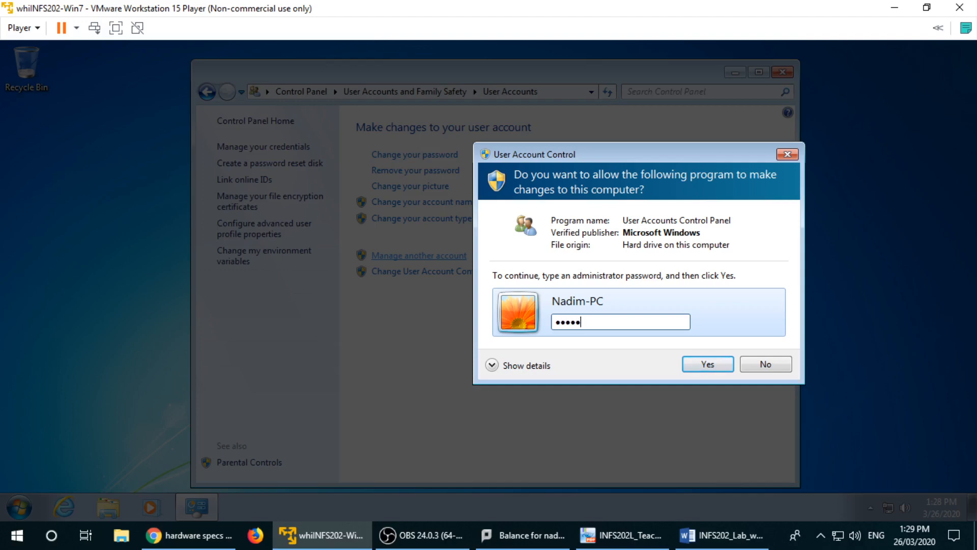
type("•••")
key("Return")
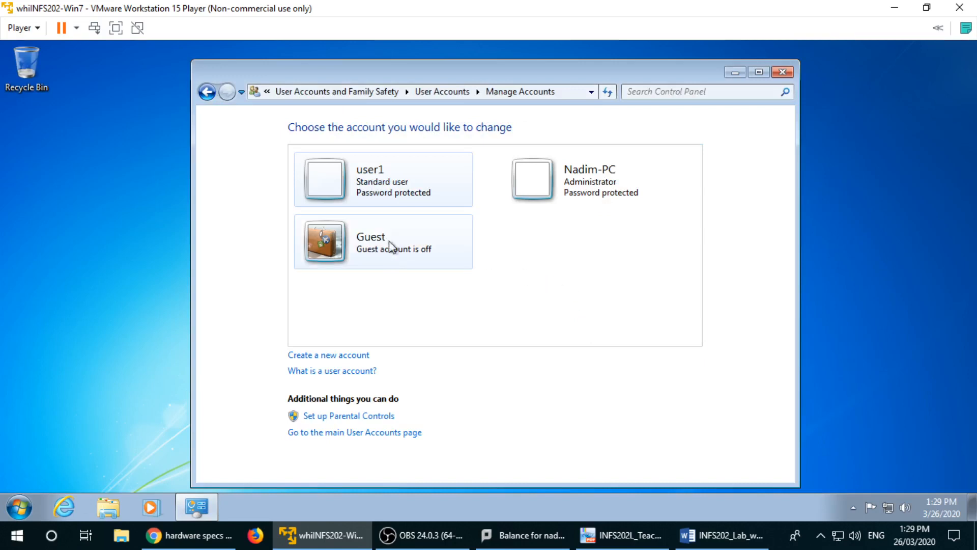
Step: Create an Administrator account named Admin1, fixing the invalid empty-name error first
left_click(578, 184)
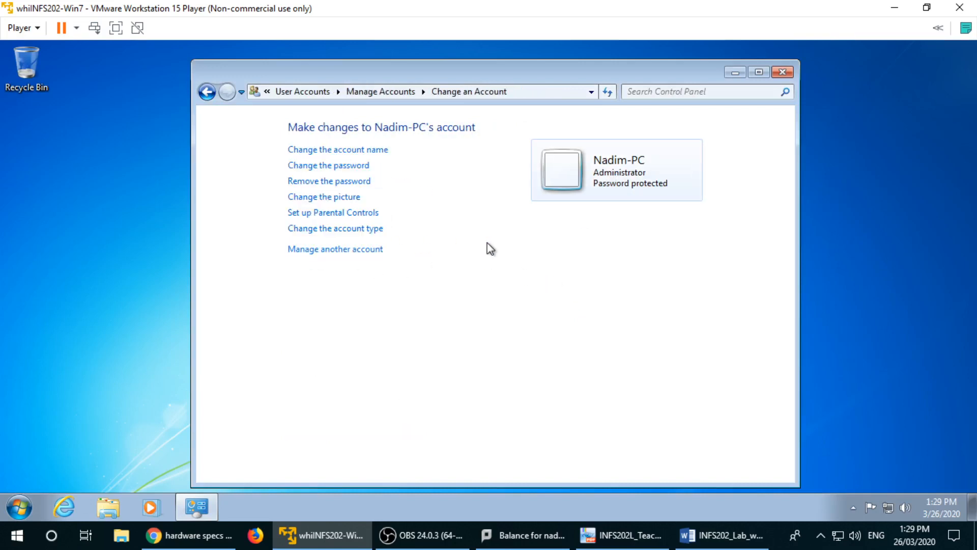
left_click(206, 92)
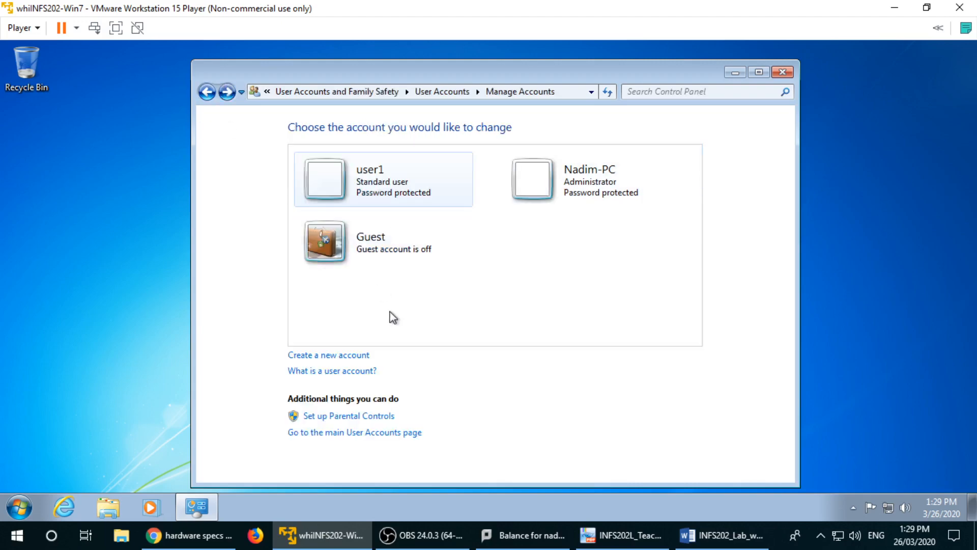
left_click(356, 357)
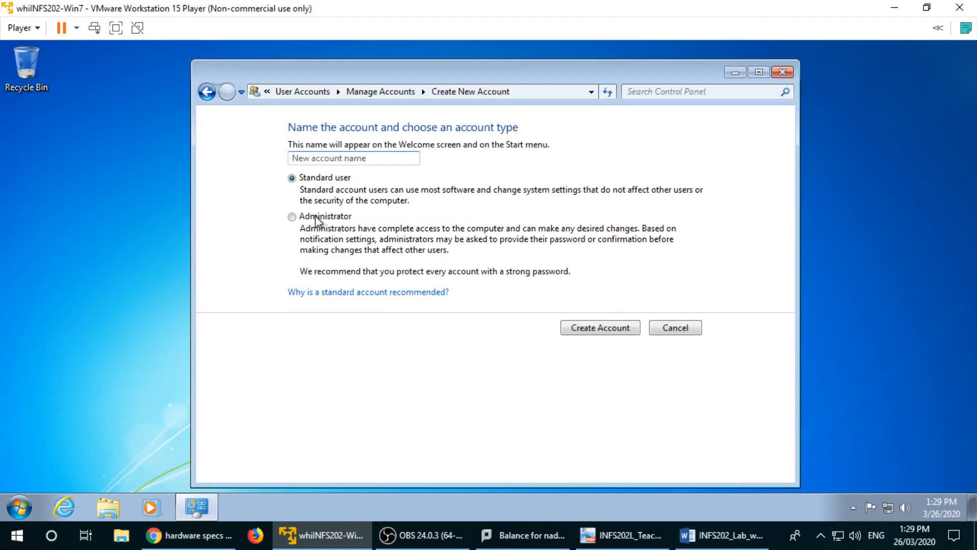
left_click(316, 218)
left_click(602, 330)
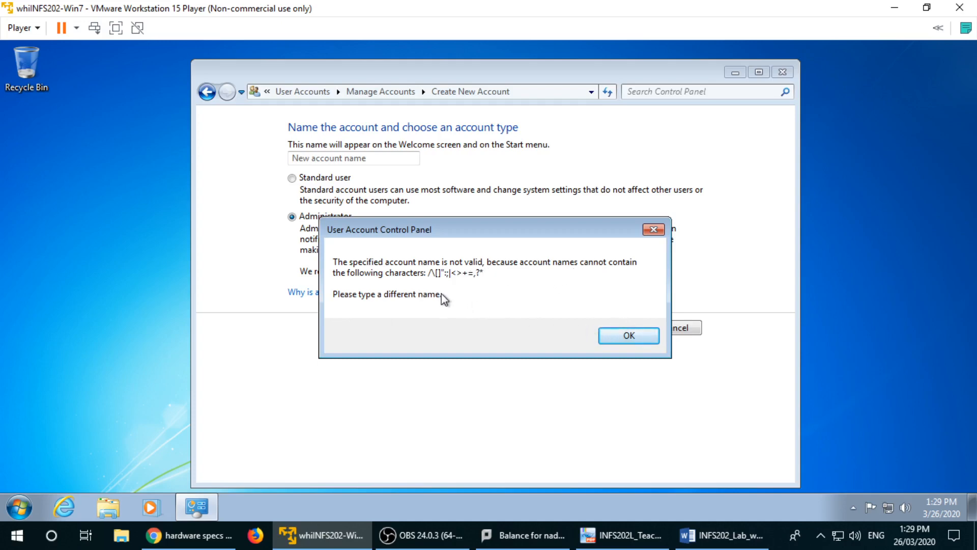
left_click(654, 229)
left_click(330, 158)
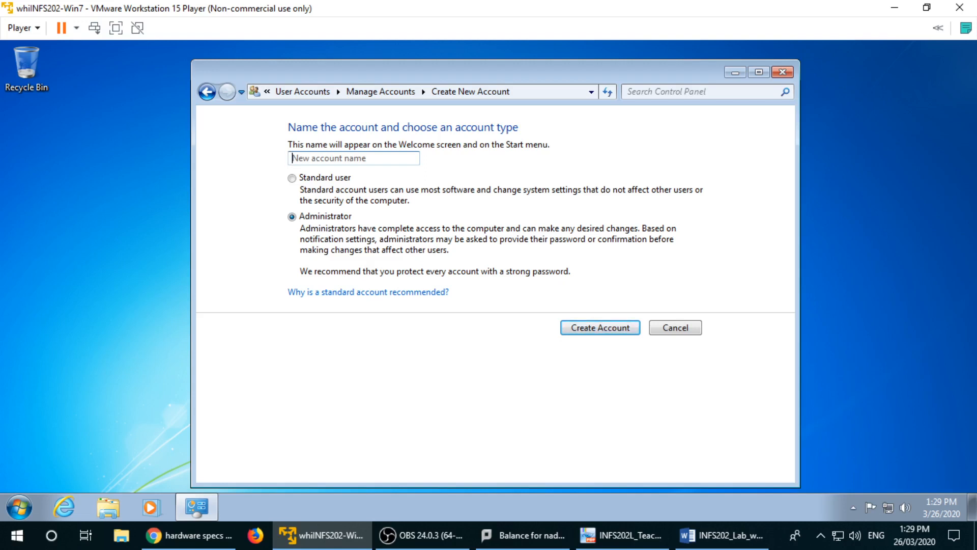
type("Admin1")
left_click(581, 326)
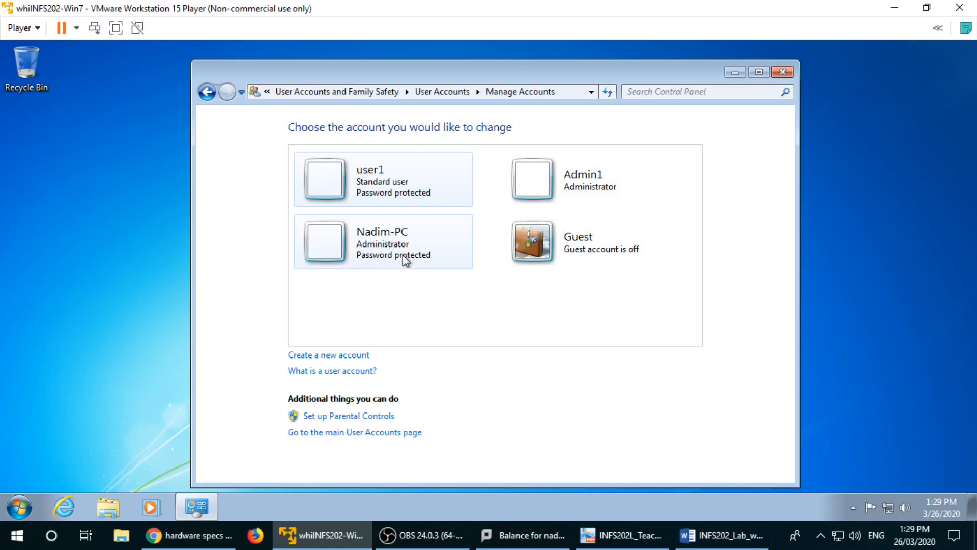
Step: Give Admin1 a password and hint, then close the User Accounts window
left_click(546, 179)
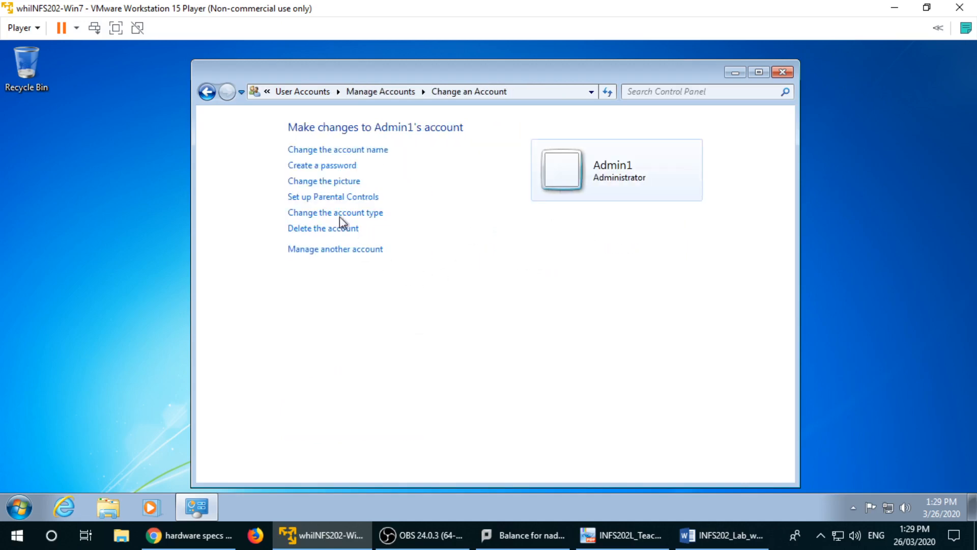
left_click(323, 166)
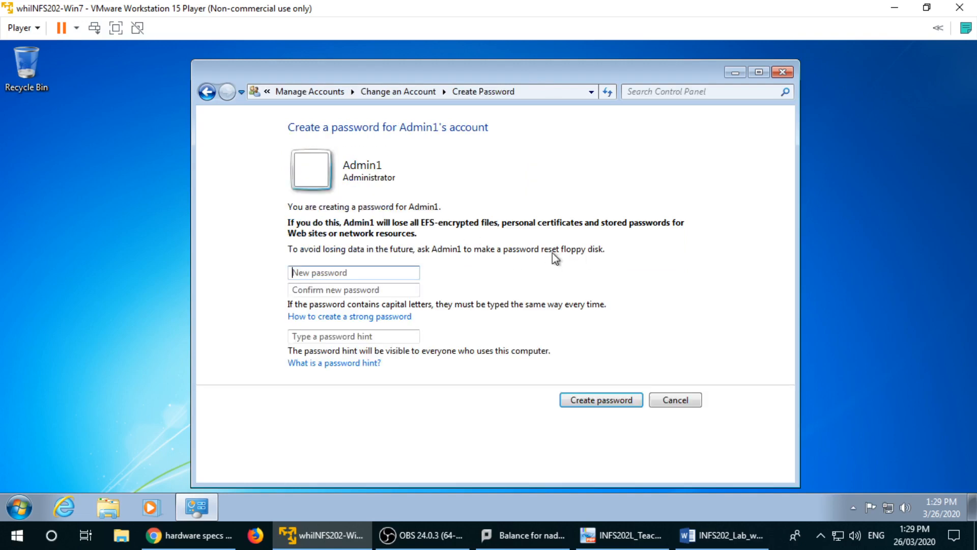
left_click(334, 274)
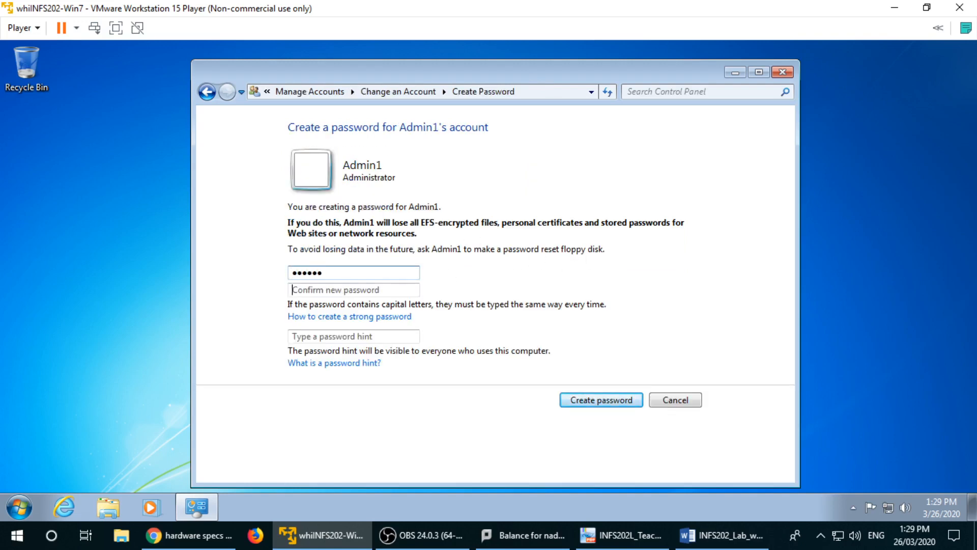
type("123456")
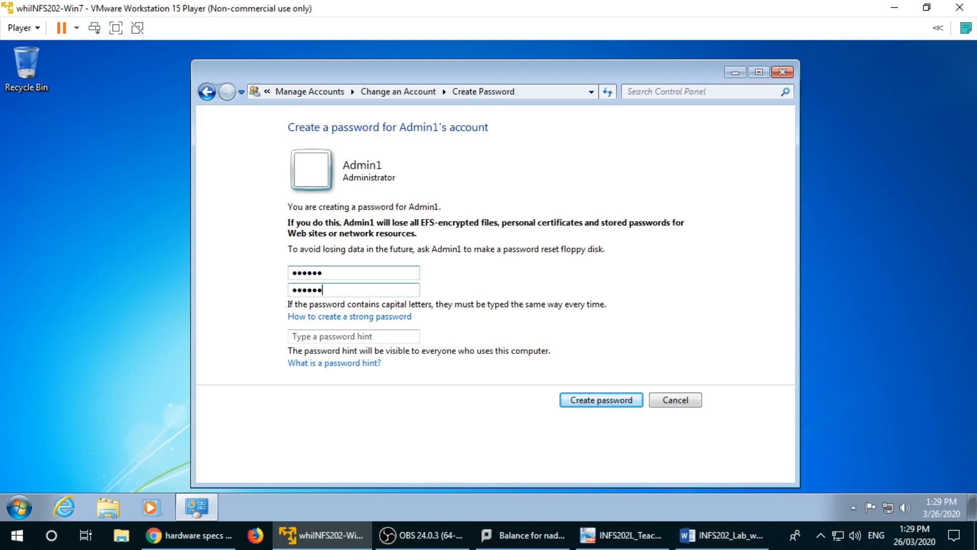
left_click(305, 337)
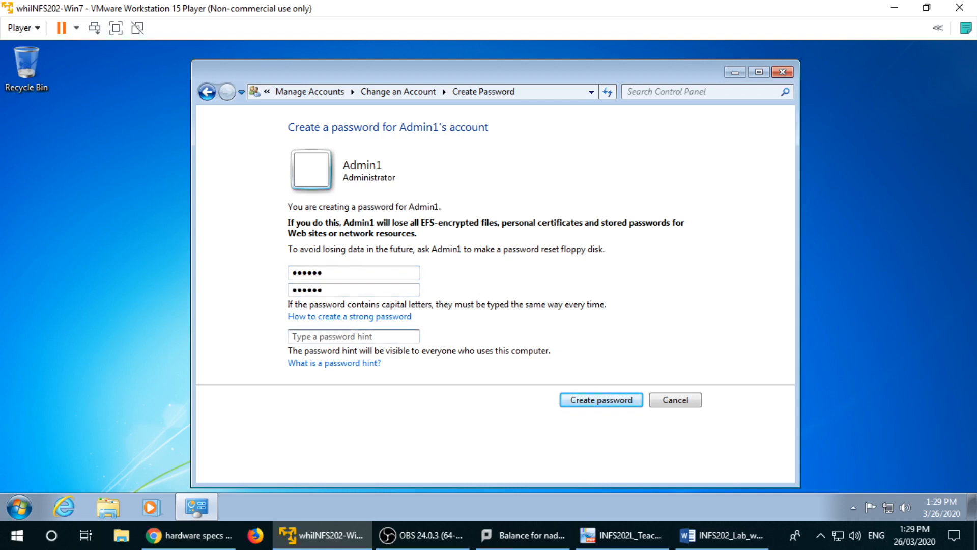
type("1111")
left_click(588, 402)
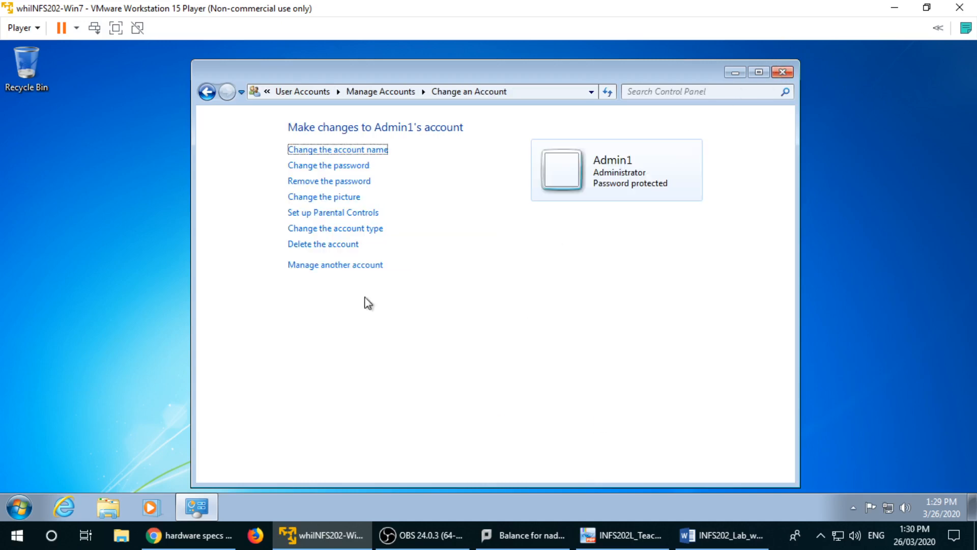
left_click(783, 73)
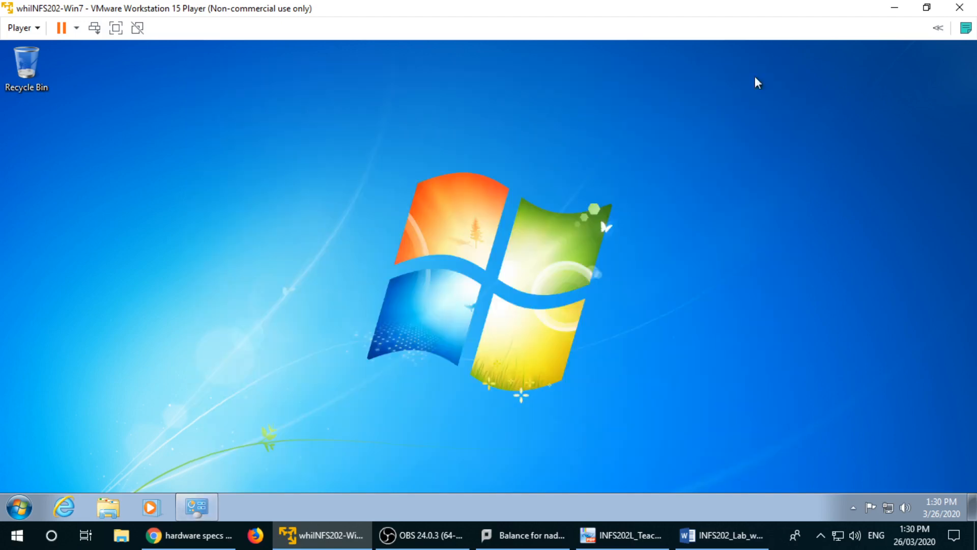
Step: Switch user using the Start menu's shut-down options
left_click(17, 535)
left_click(17, 535)
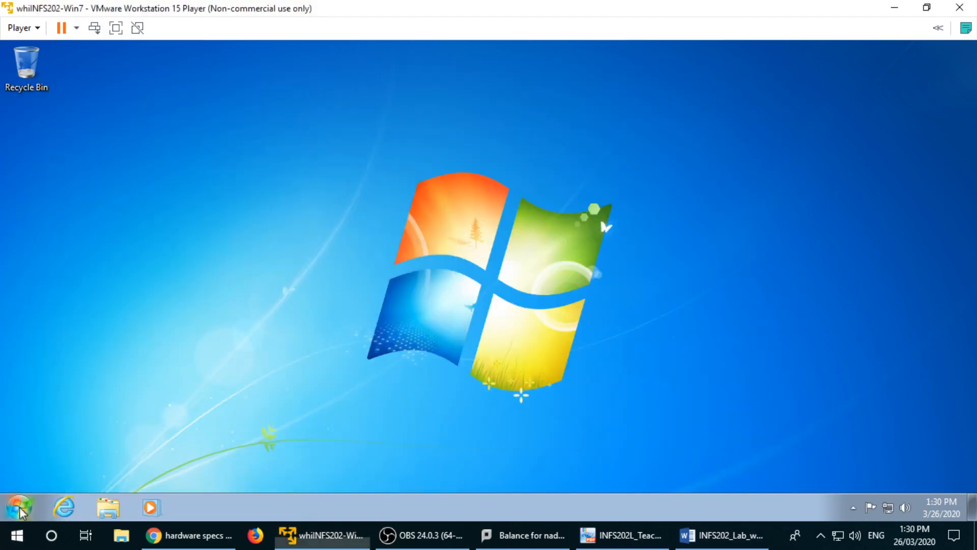
left_click(20, 507)
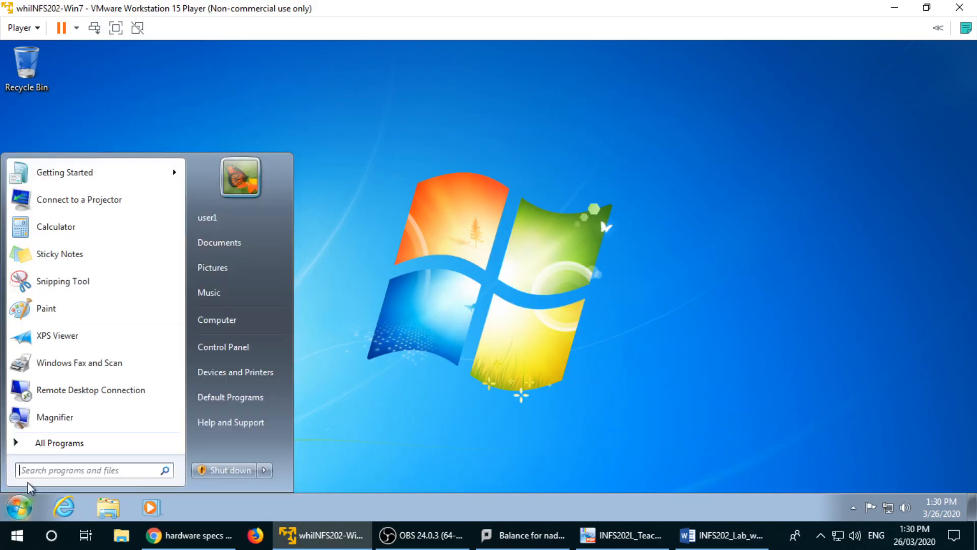
left_click(268, 471)
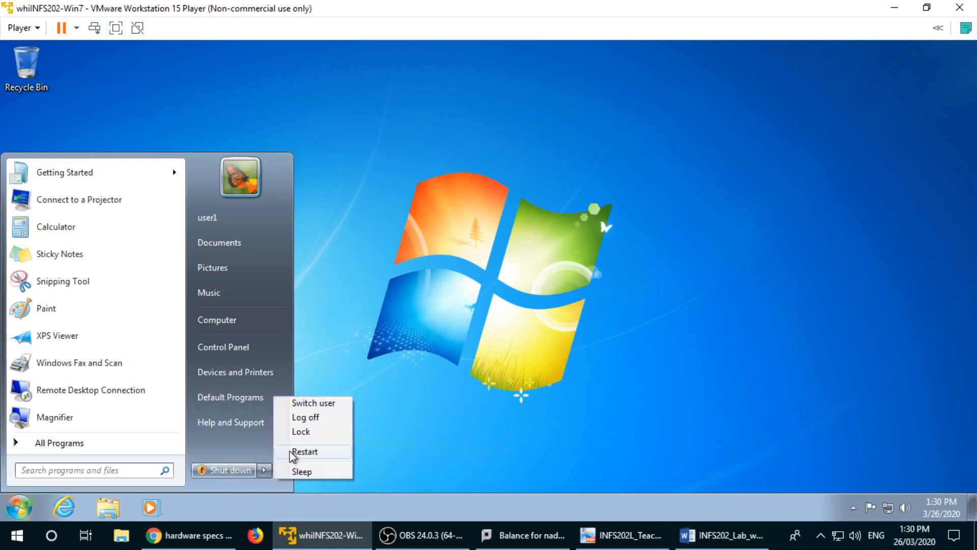
left_click(328, 403)
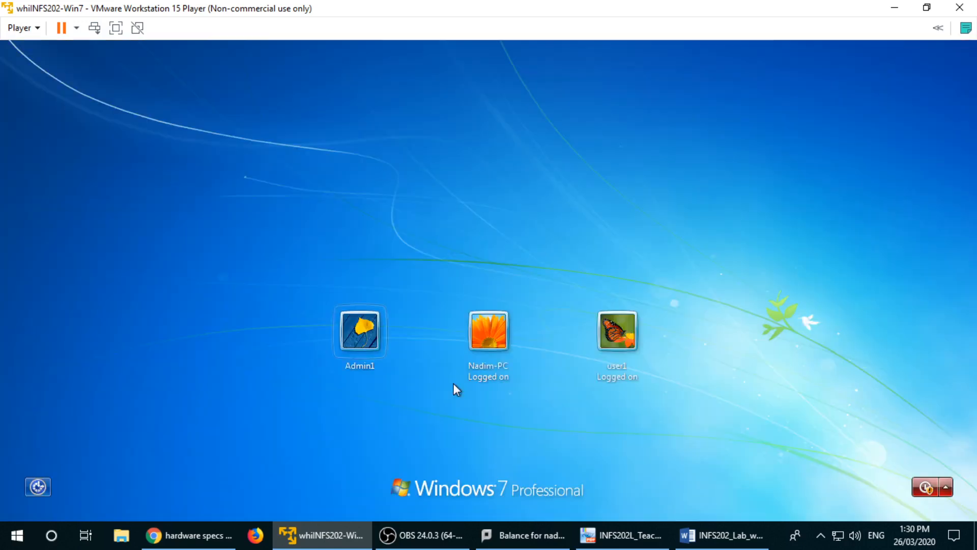
Step: Log on as Admin1, re-entering the account password after a rejected first attempt
left_click(386, 331)
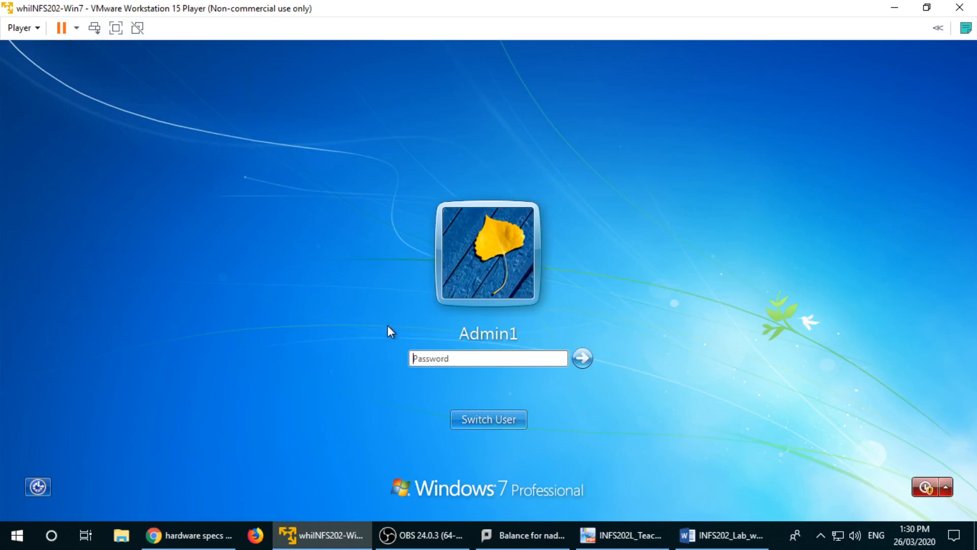
type("1234")
key("Return")
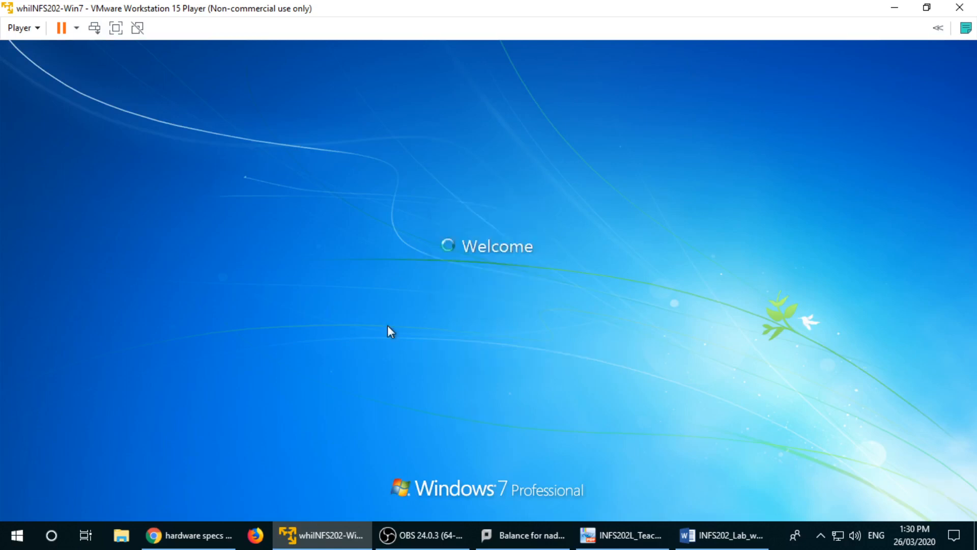
key("Return")
type("111")
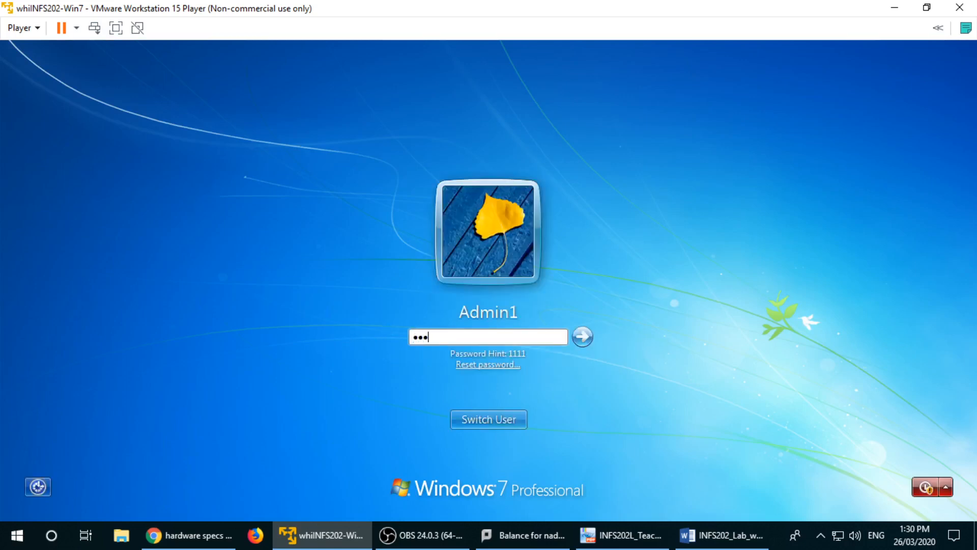
type("11")
key("Return")
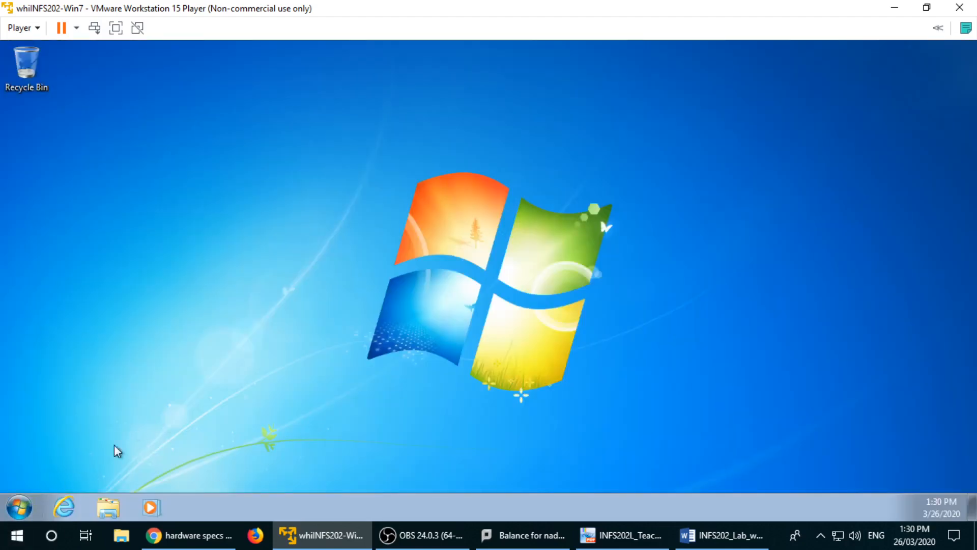
left_click(20, 508)
Step: In Control Panel, go through User Accounts and Manage another account to user1, then choose Delete the account
left_click(242, 349)
left_click(622, 164)
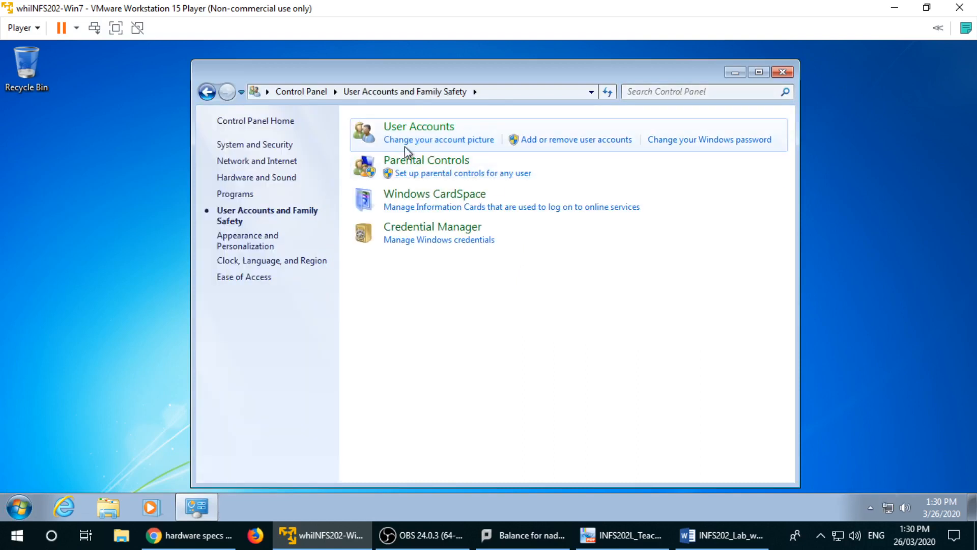
left_click(430, 128)
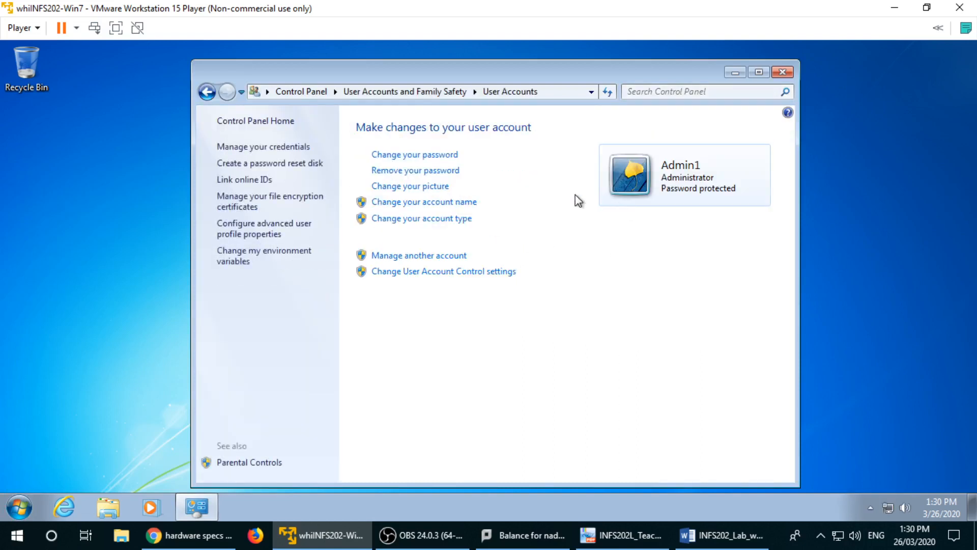
left_click(407, 256)
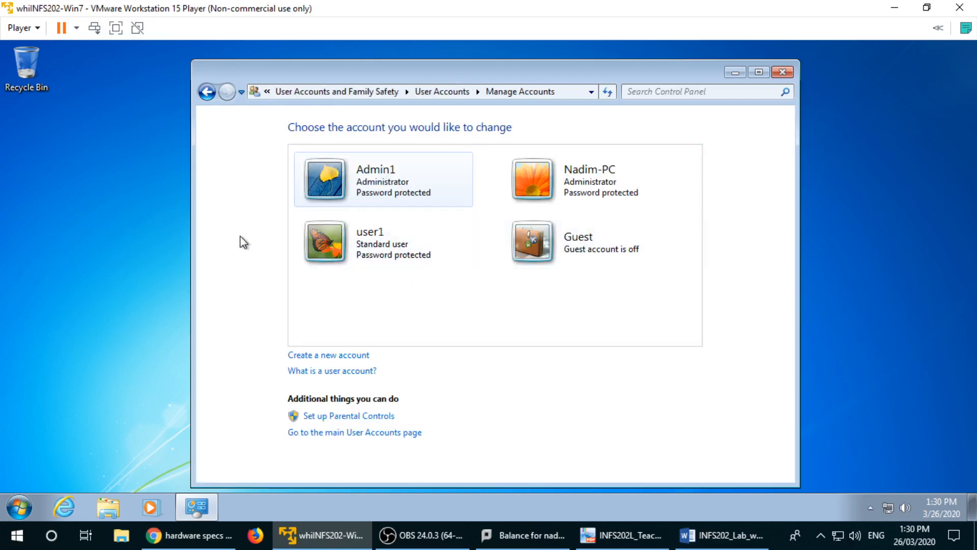
left_click(360, 265)
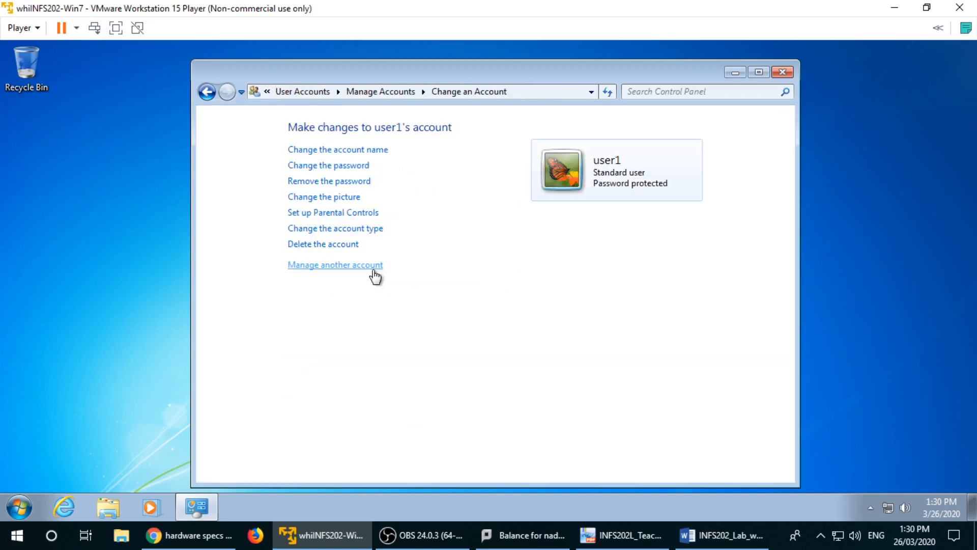
left_click(339, 246)
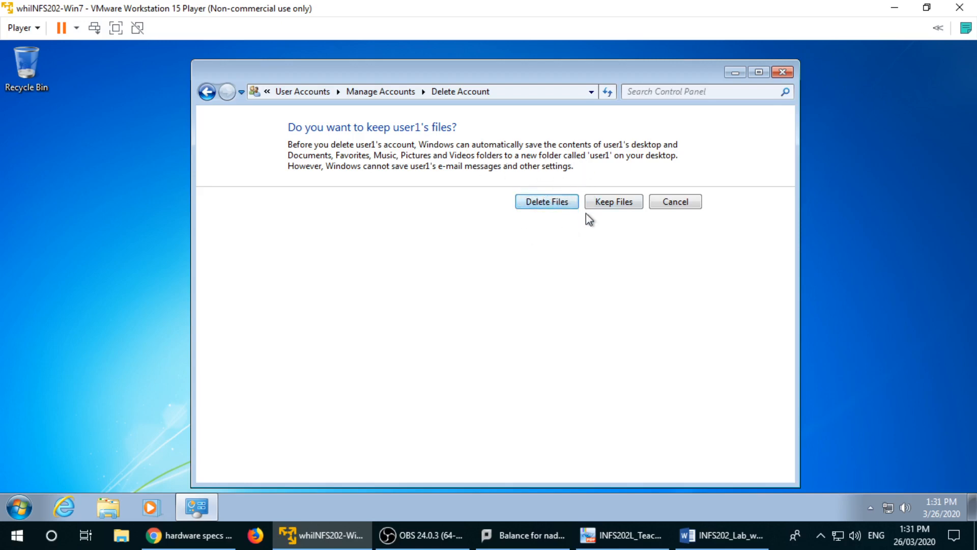
Step: Delete user1's account along with its files, approve the permission prompt, and close Control Panel
left_click(546, 203)
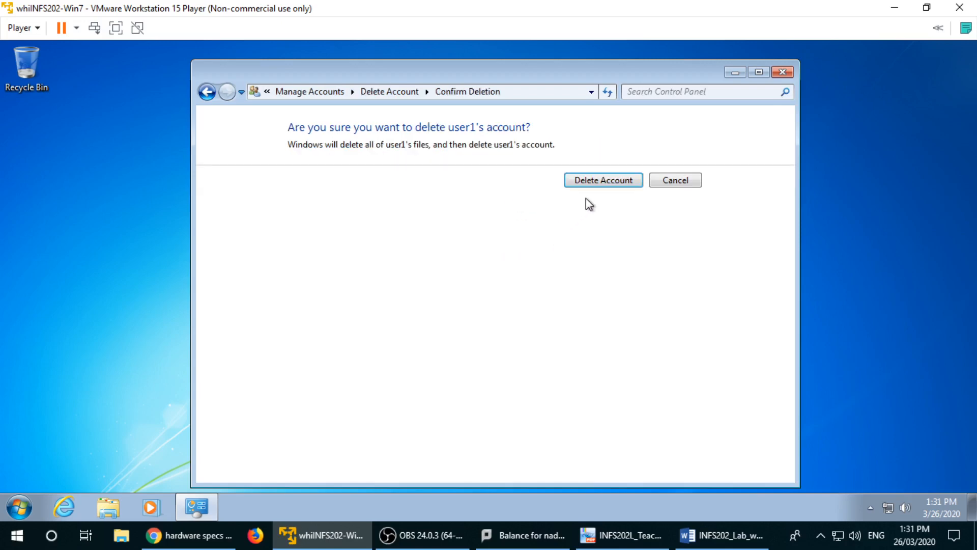
left_click(596, 185)
left_click(557, 332)
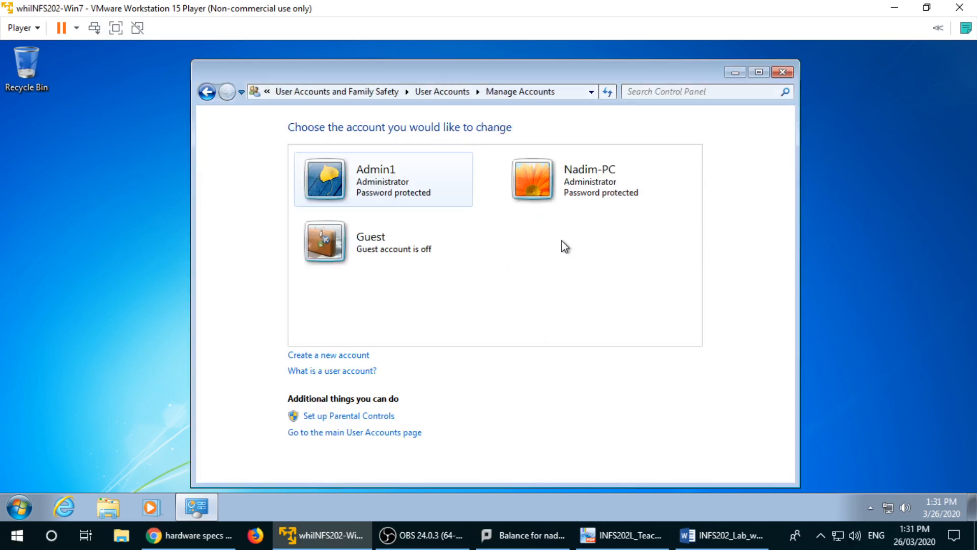
left_click(783, 72)
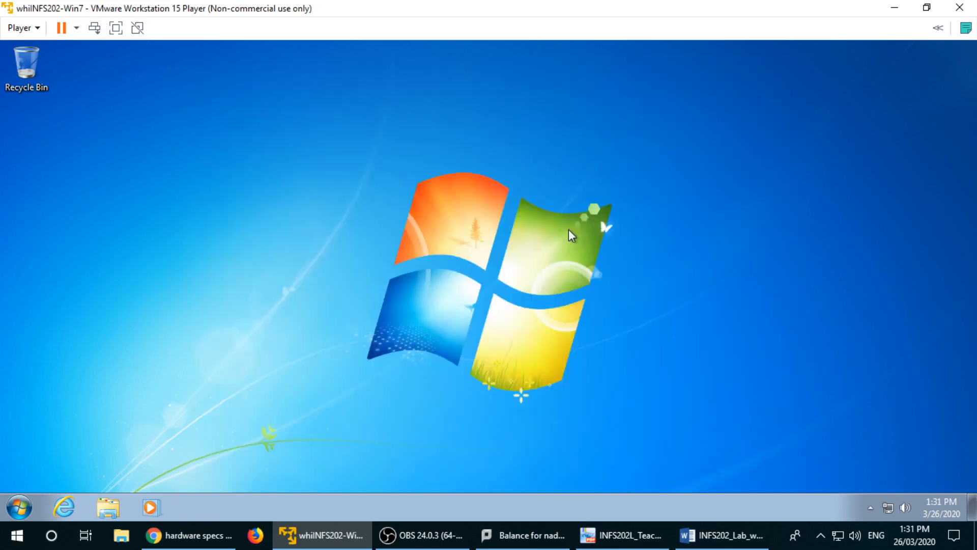
Step: Log off Admin1 and sign back in to the other administrator account with its password
left_click(19, 507)
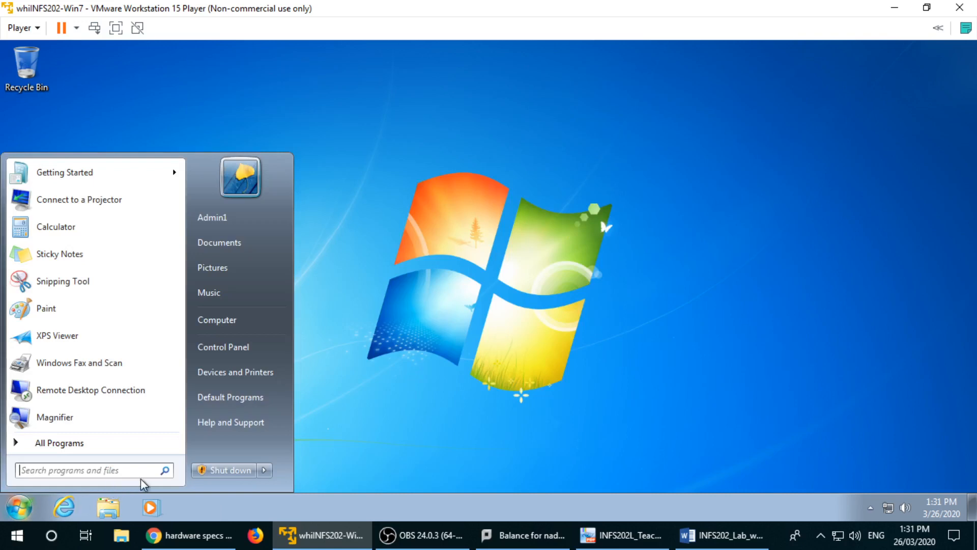
left_click(265, 471)
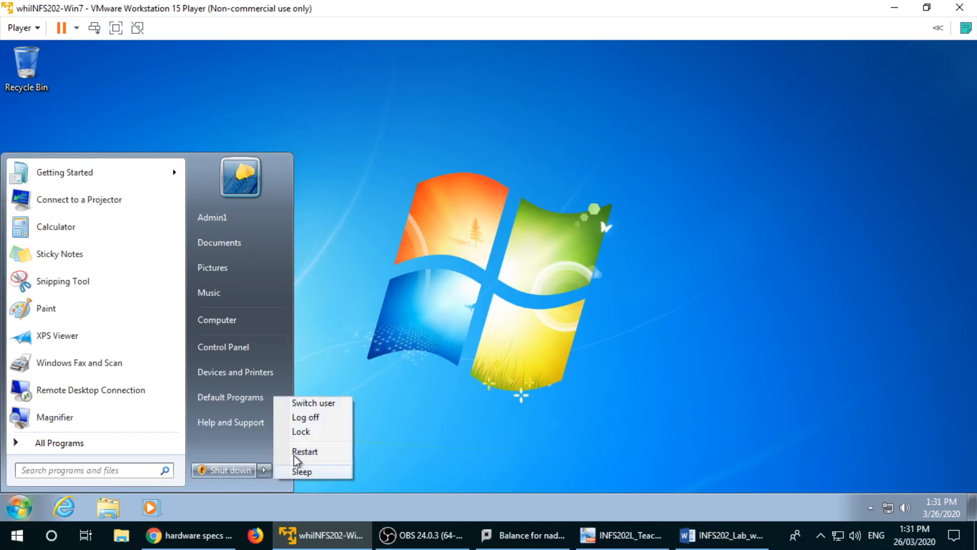
left_click(323, 418)
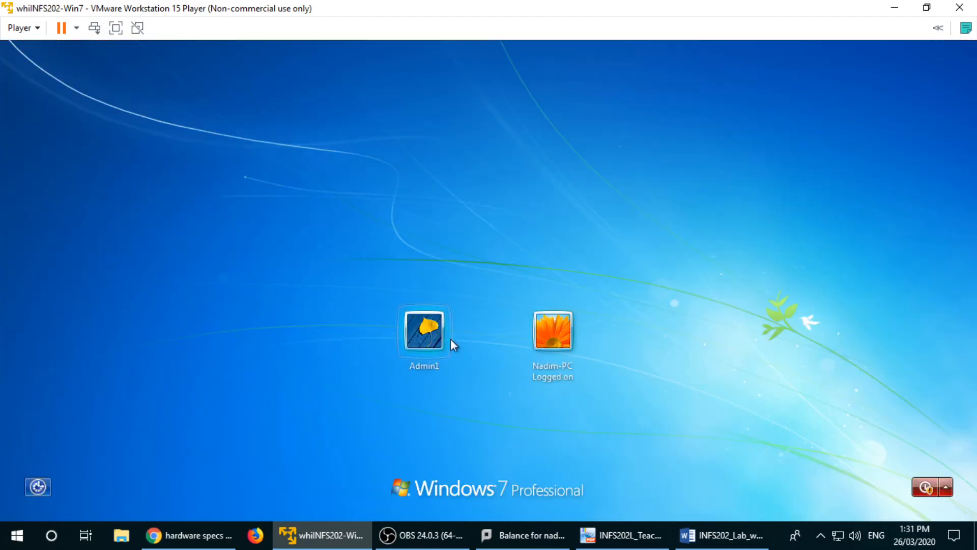
left_click(554, 336)
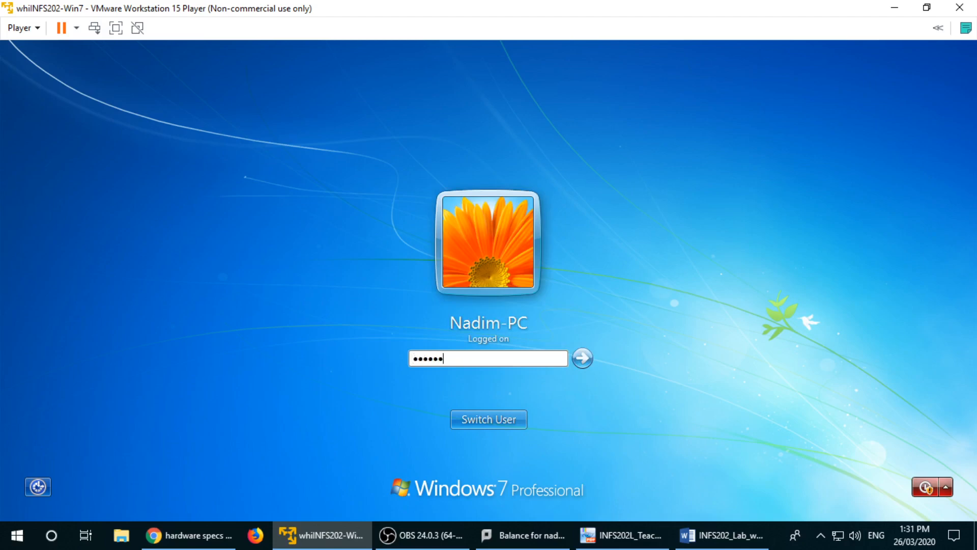
key("Return")
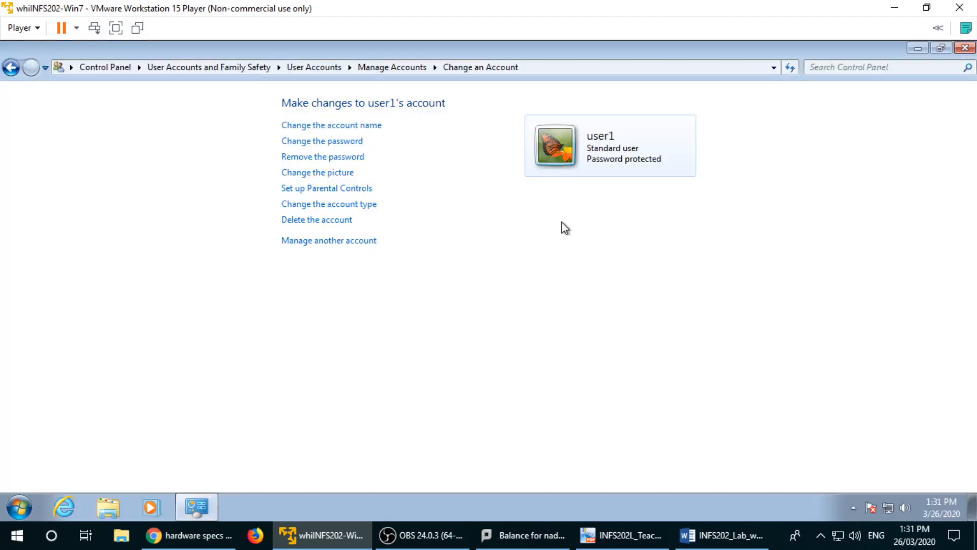
Step: Browse back through the account list to user1's settings, then close Control Panel
left_click(392, 66)
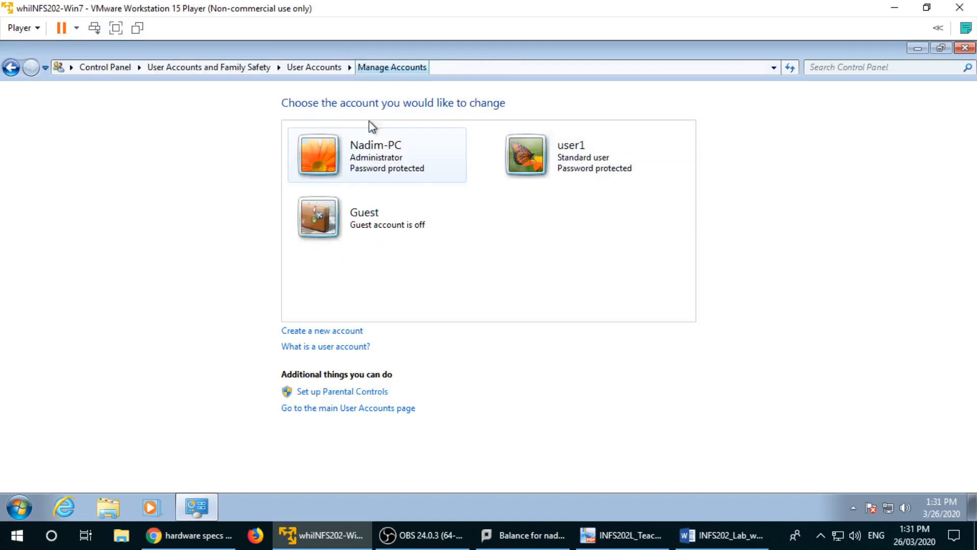
left_click(563, 164)
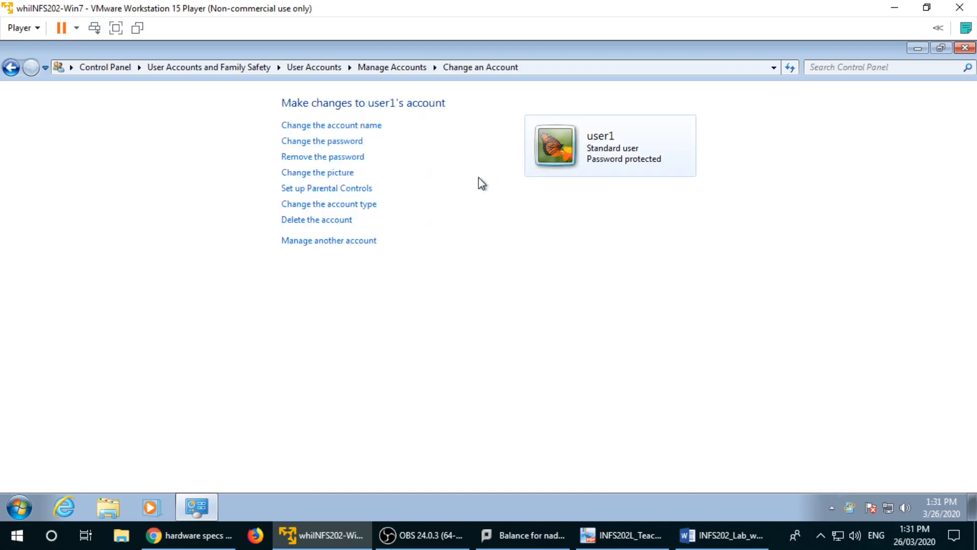
left_click(960, 48)
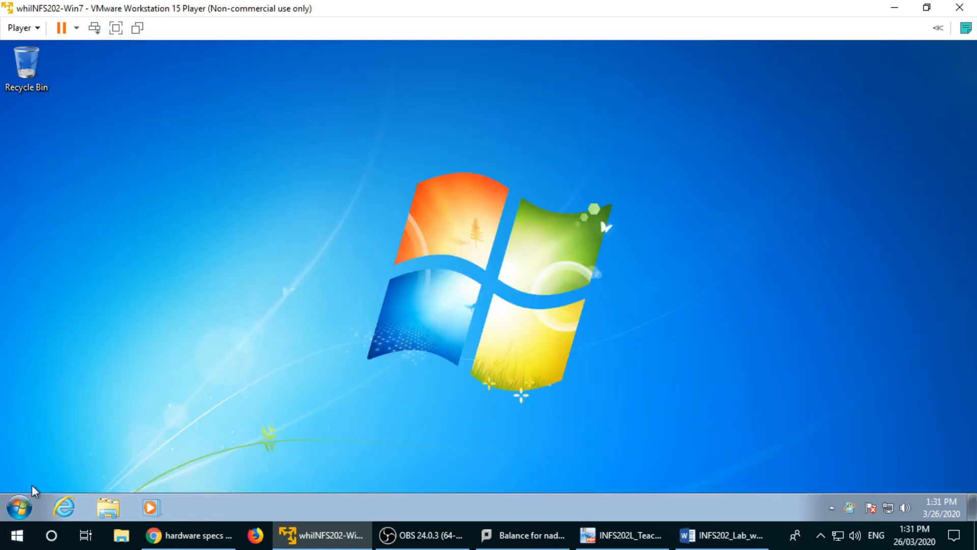
left_click(20, 508)
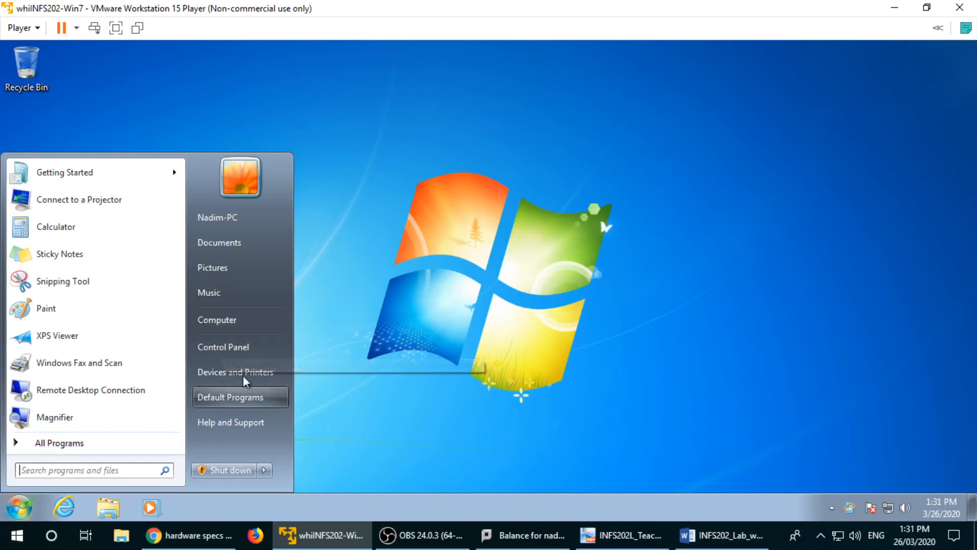
left_click(245, 351)
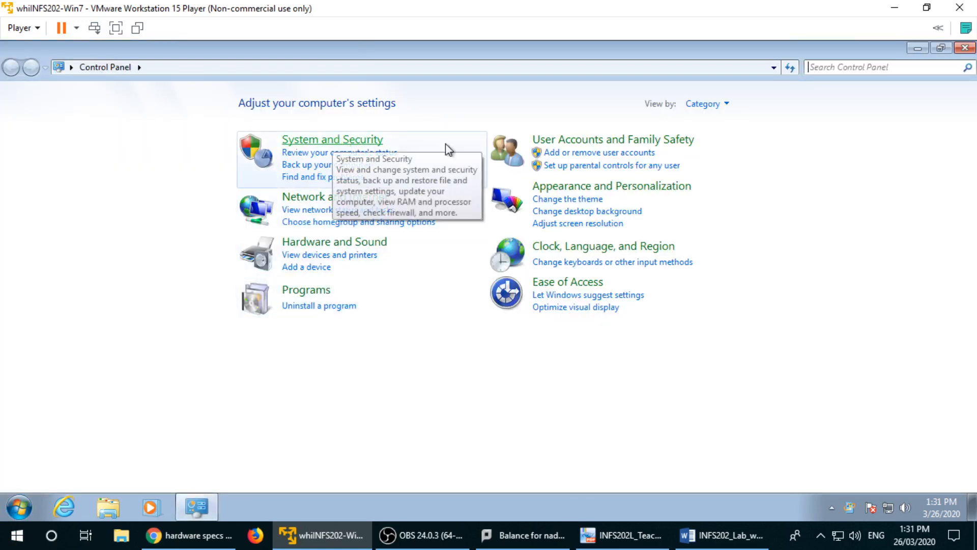
left_click(563, 141)
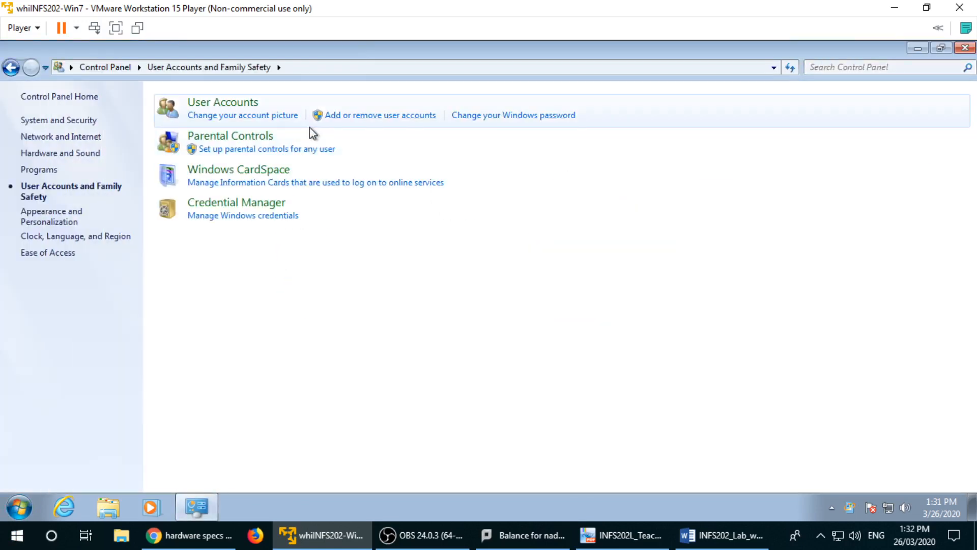
left_click(233, 103)
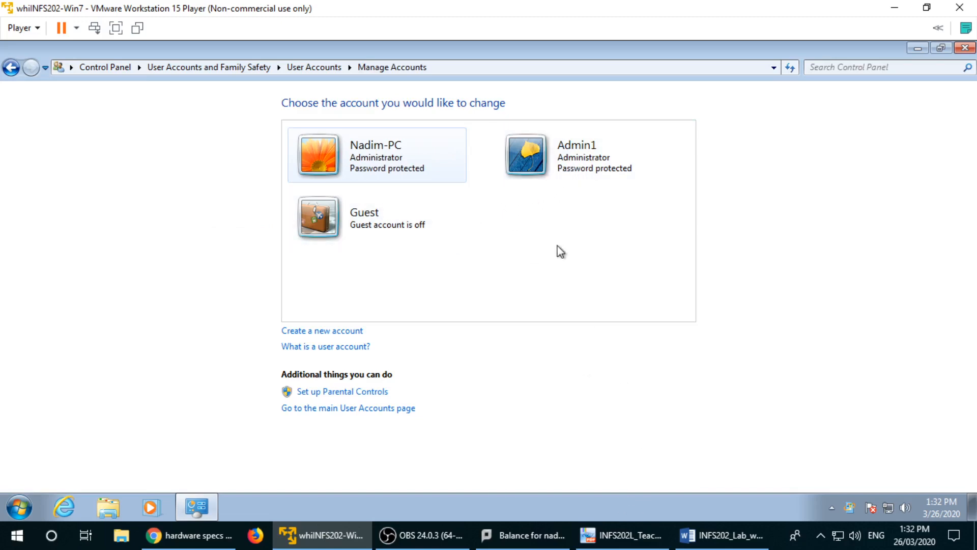
left_click(720, 535)
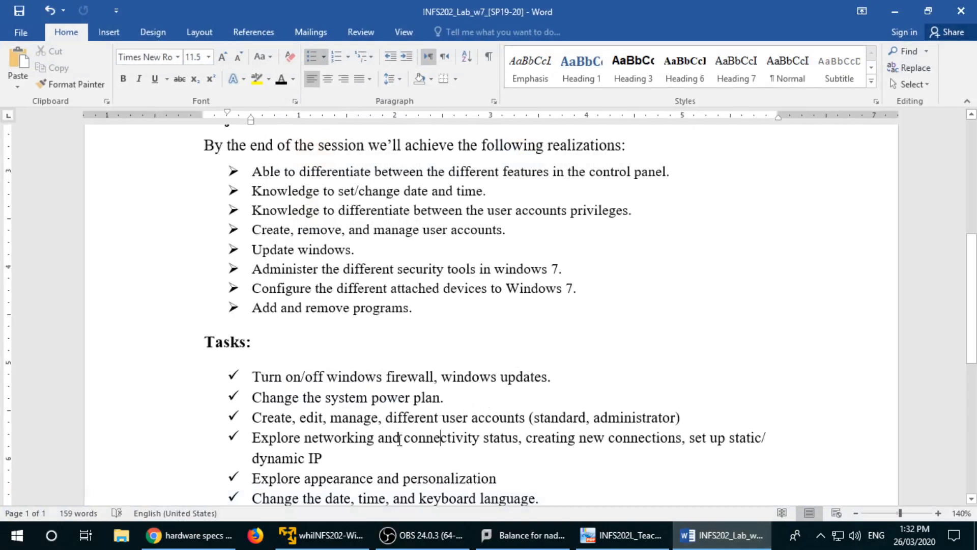
scroll(420, 410, "down", 1)
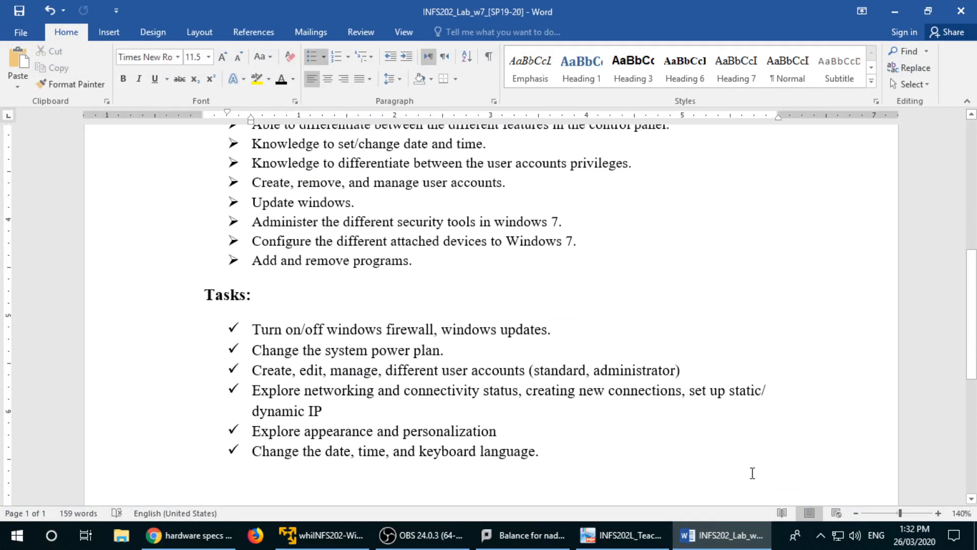
left_click(821, 534)
left_click(683, 461)
left_click(820, 533)
right_click(789, 508)
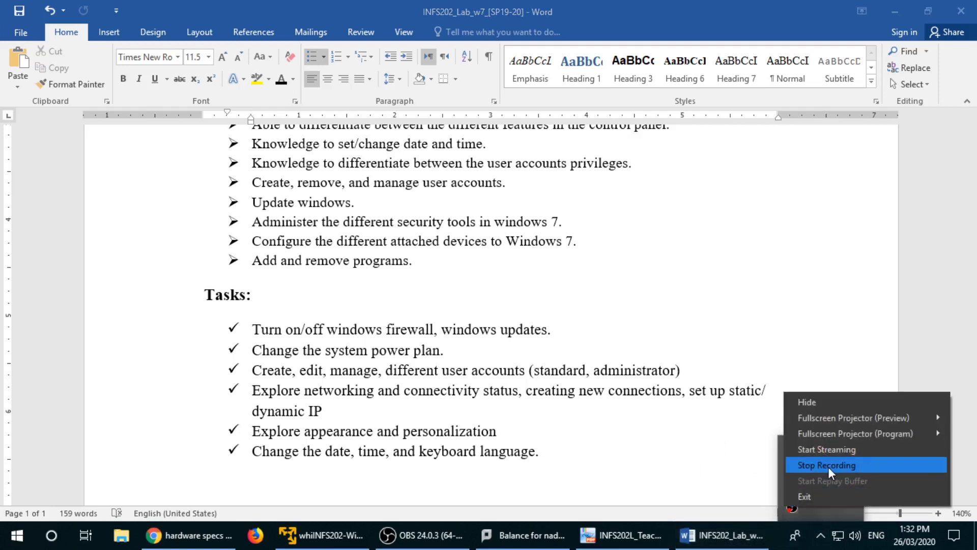